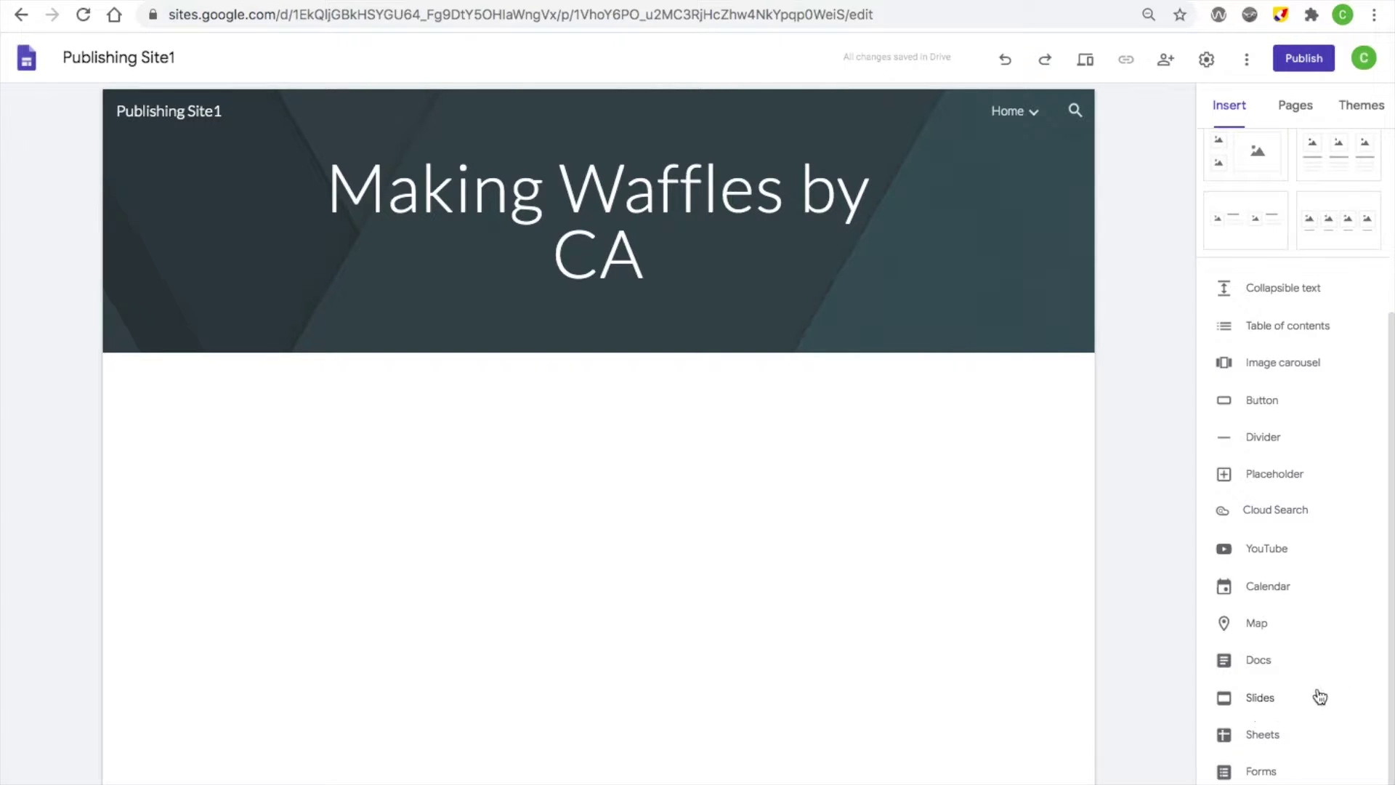
- Insert the layout with one image beside a text column, and move its image placeholder into that column between the title and body text
scroll(1298, 650, up, 1)
scroll(1298, 649, up, 3)
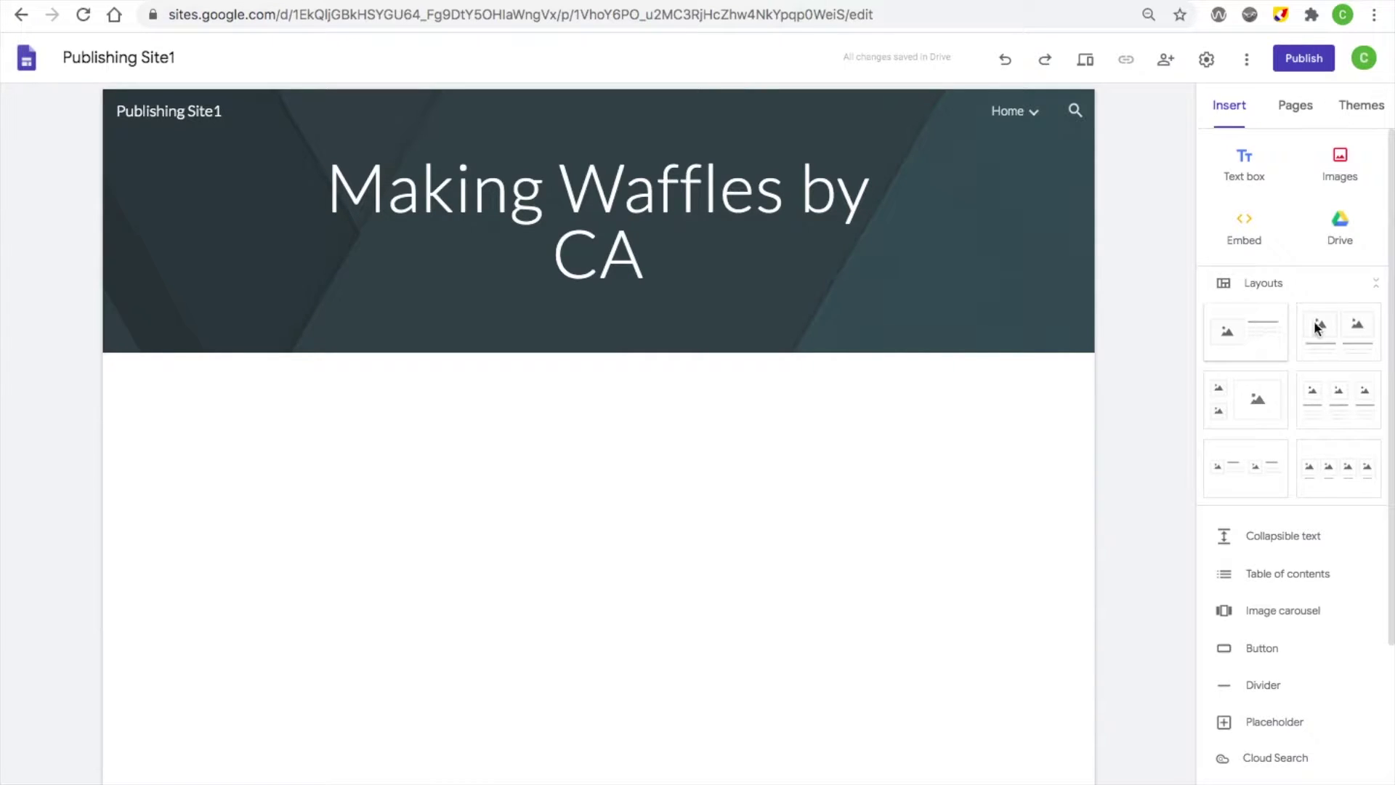
click(1255, 332)
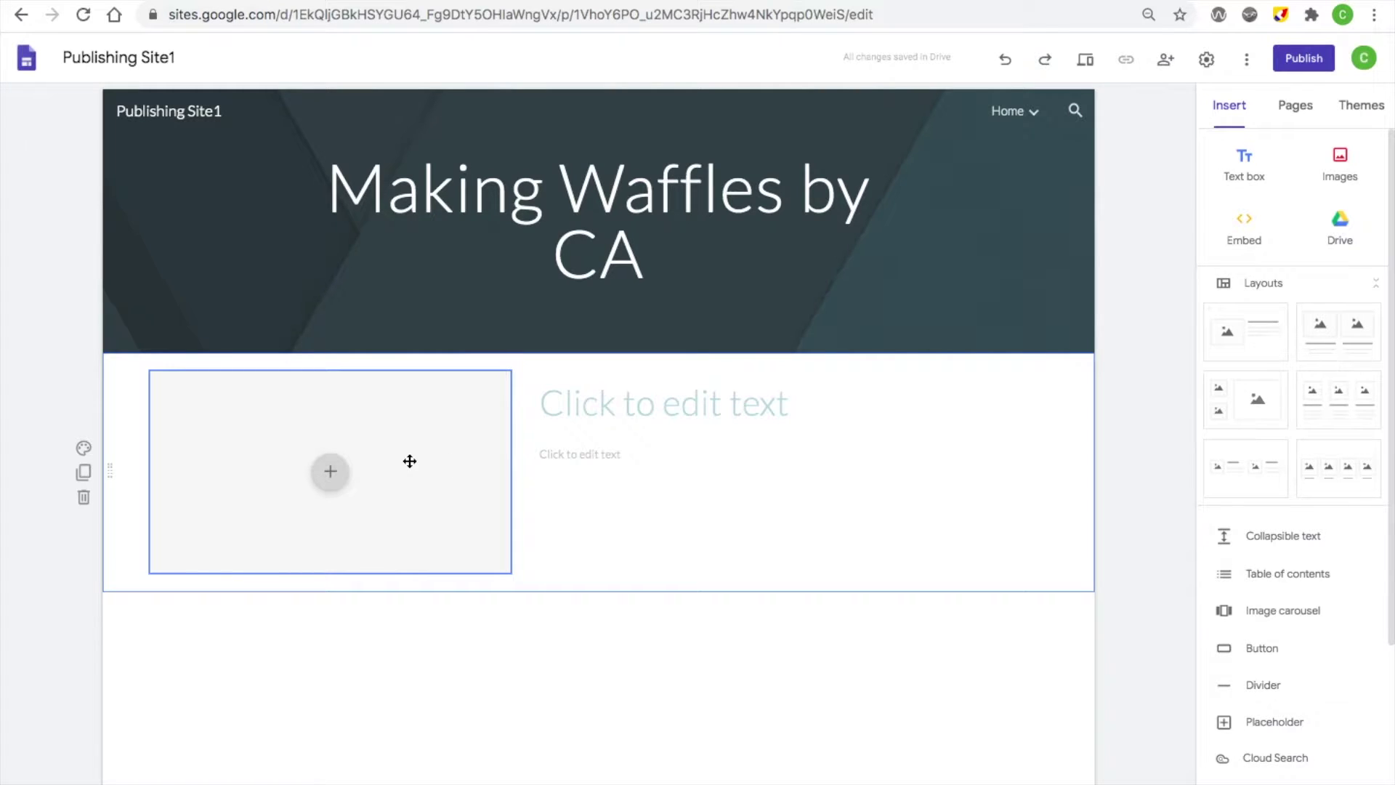
drag(495, 452, 918, 421)
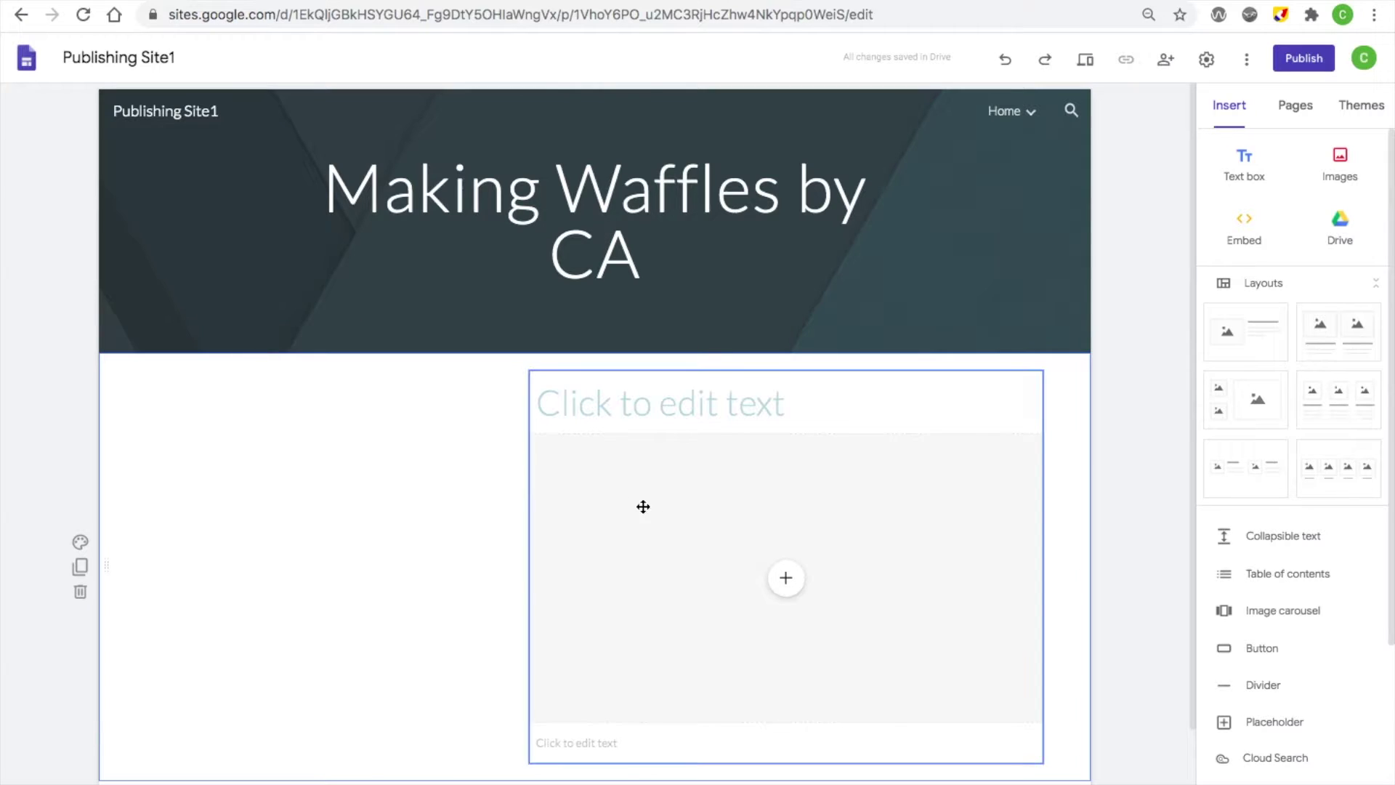
- Add a text box in the empty area beside the image placeholder, styled as Heading, reading "by C.A"
double_click(348, 536)
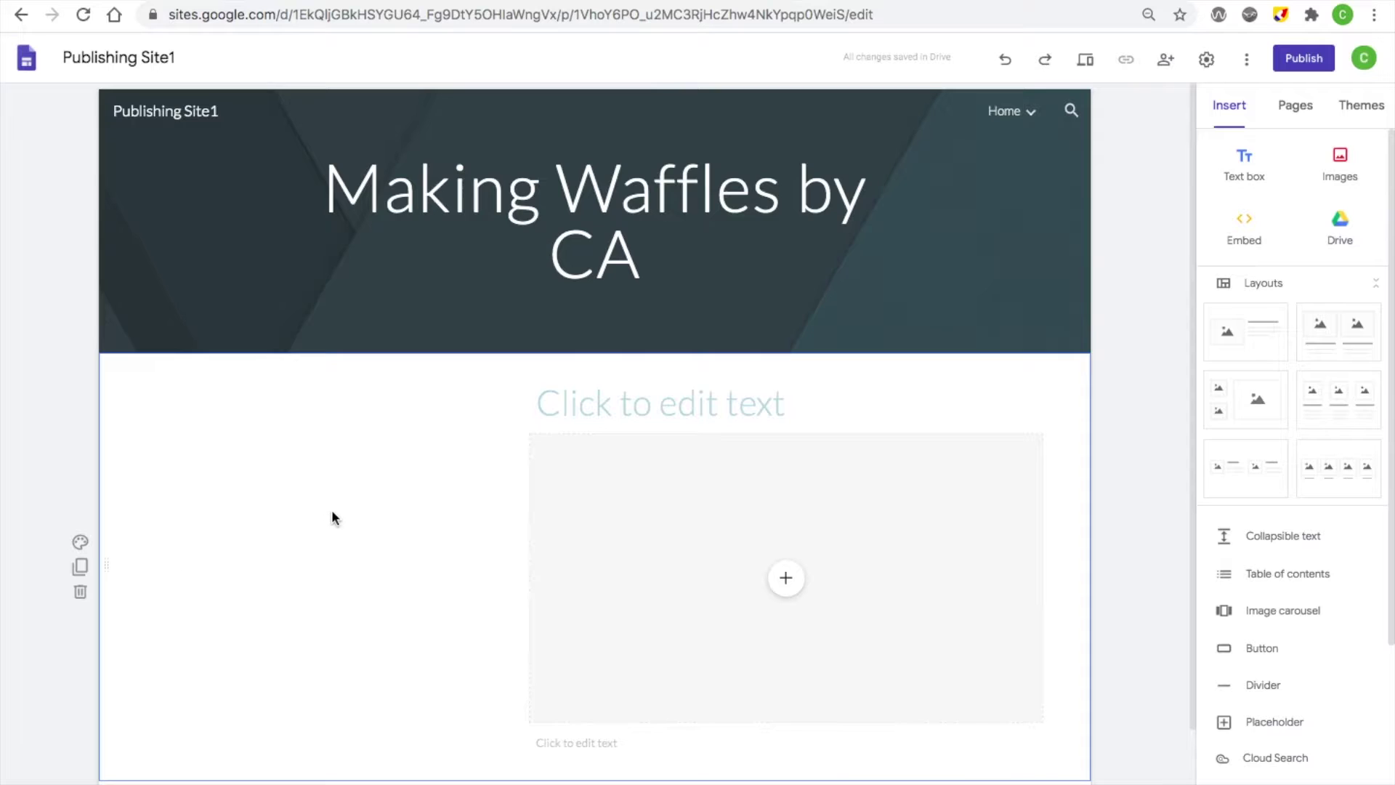
double_click(302, 557)
click(302, 558)
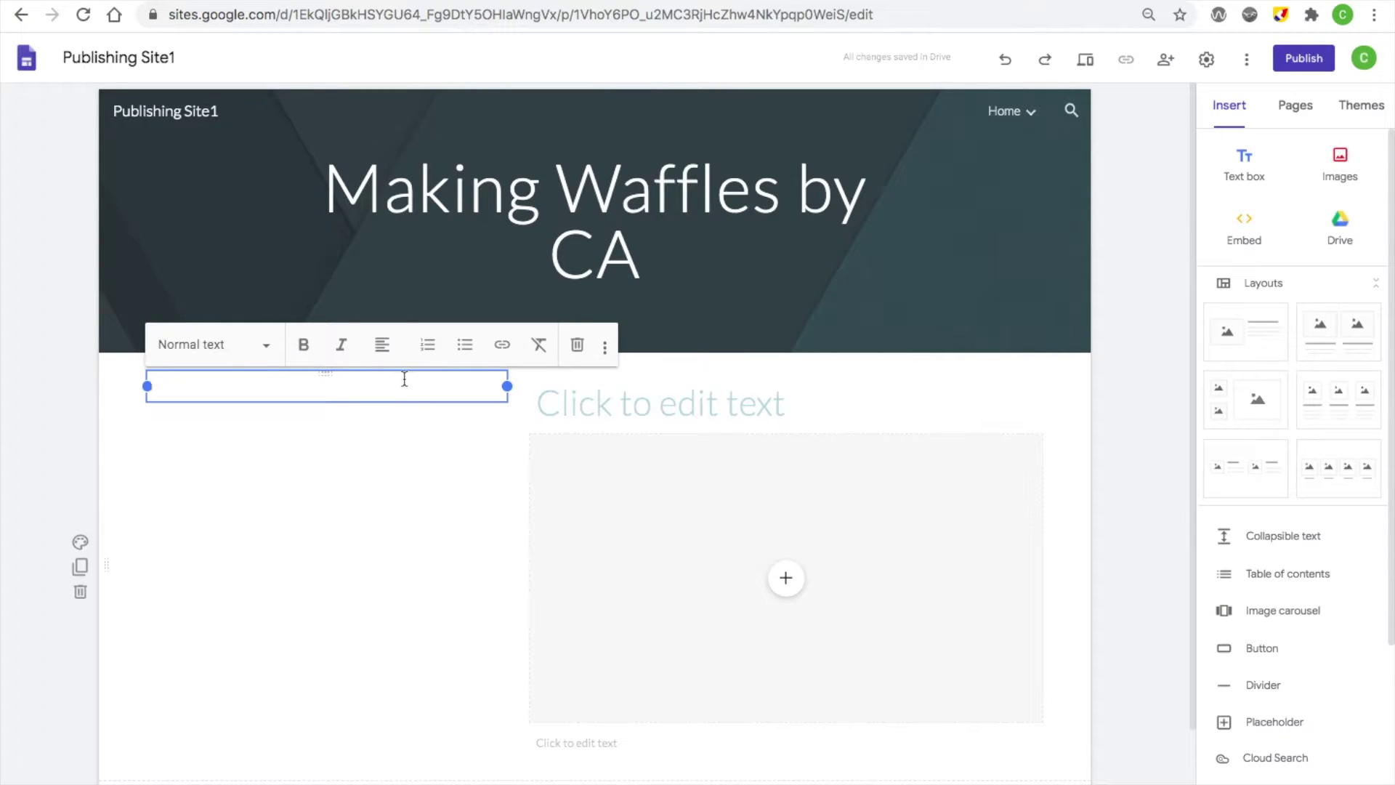
click(256, 347)
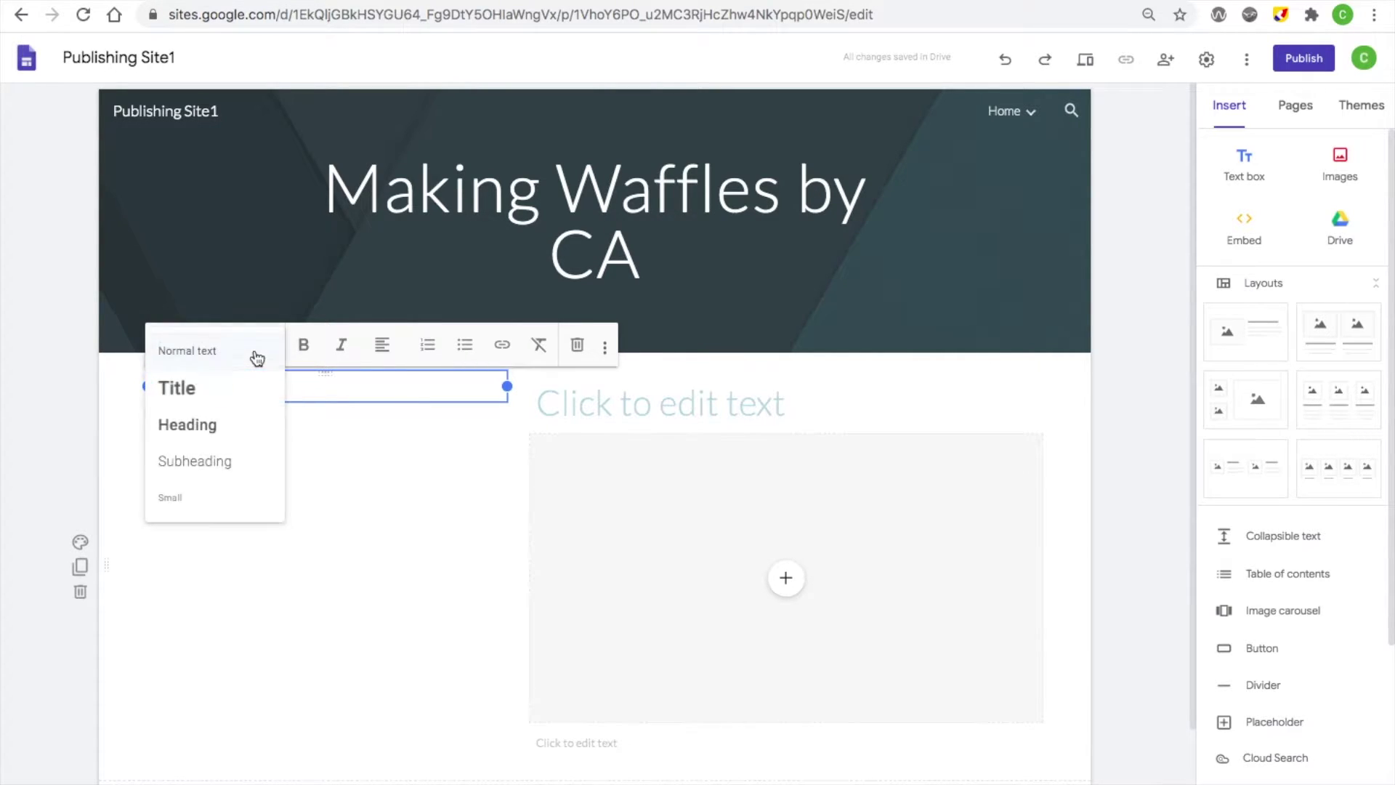
click(222, 432)
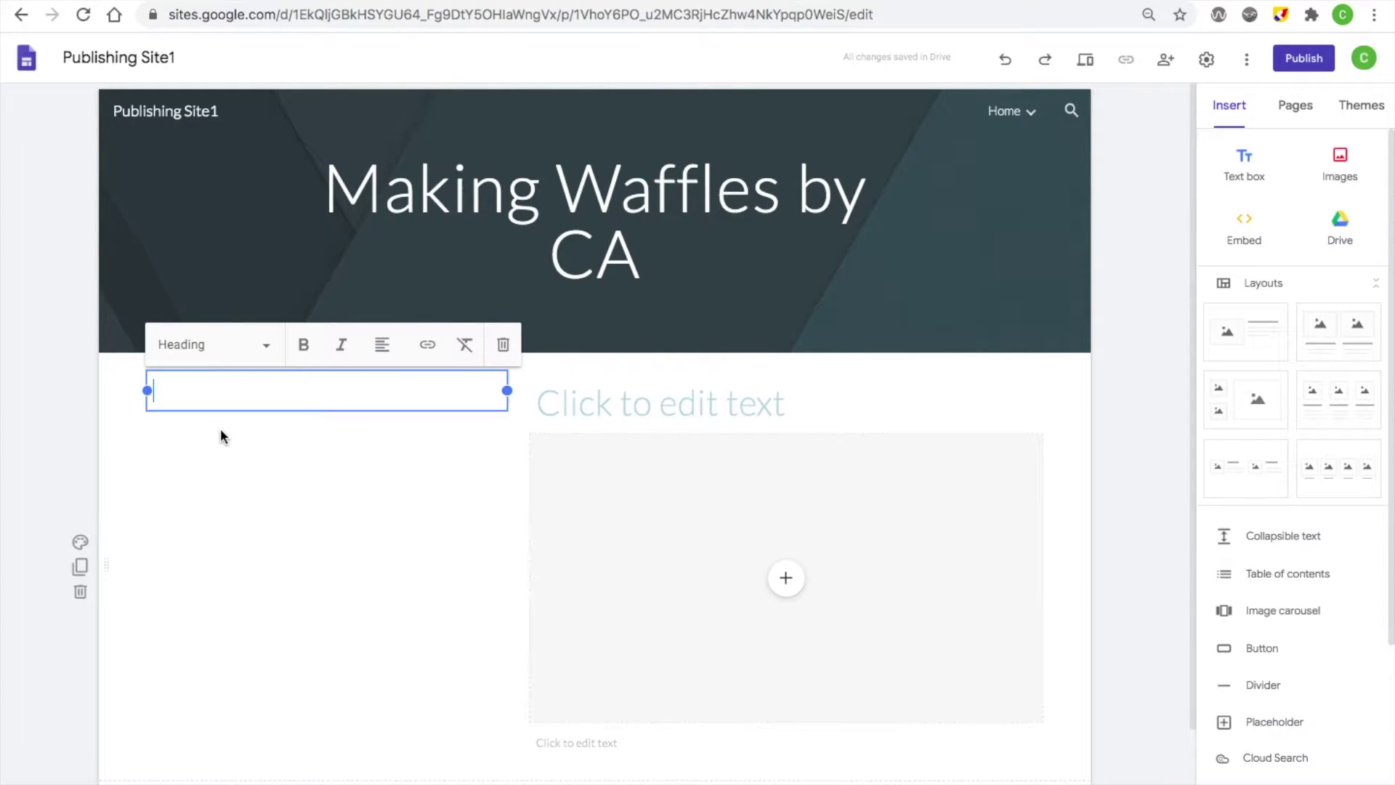
text(by C.A)
- Delete "by CA" from the banner text so it reads "Making Waffles", and apply the Title style to it
click(567, 248)
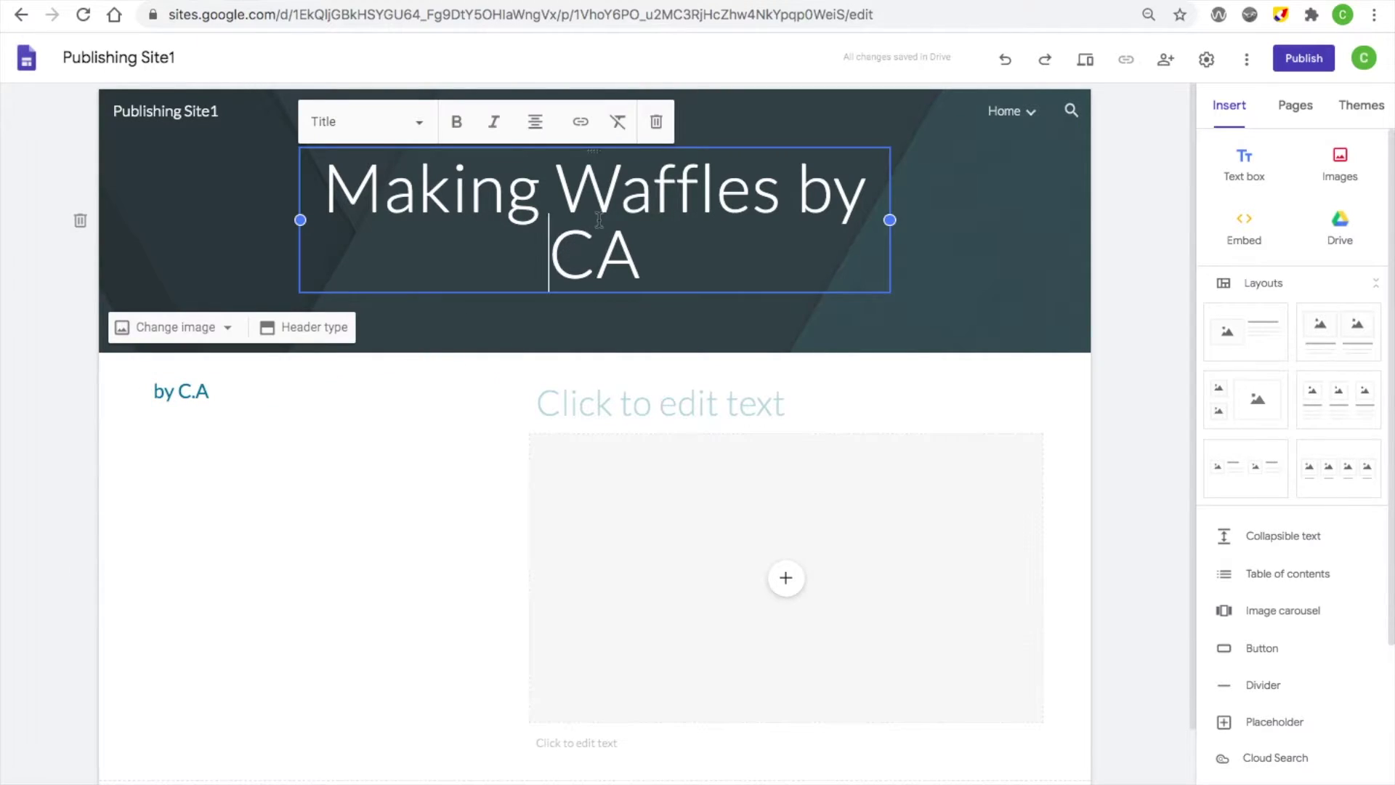
drag(796, 190, 820, 262)
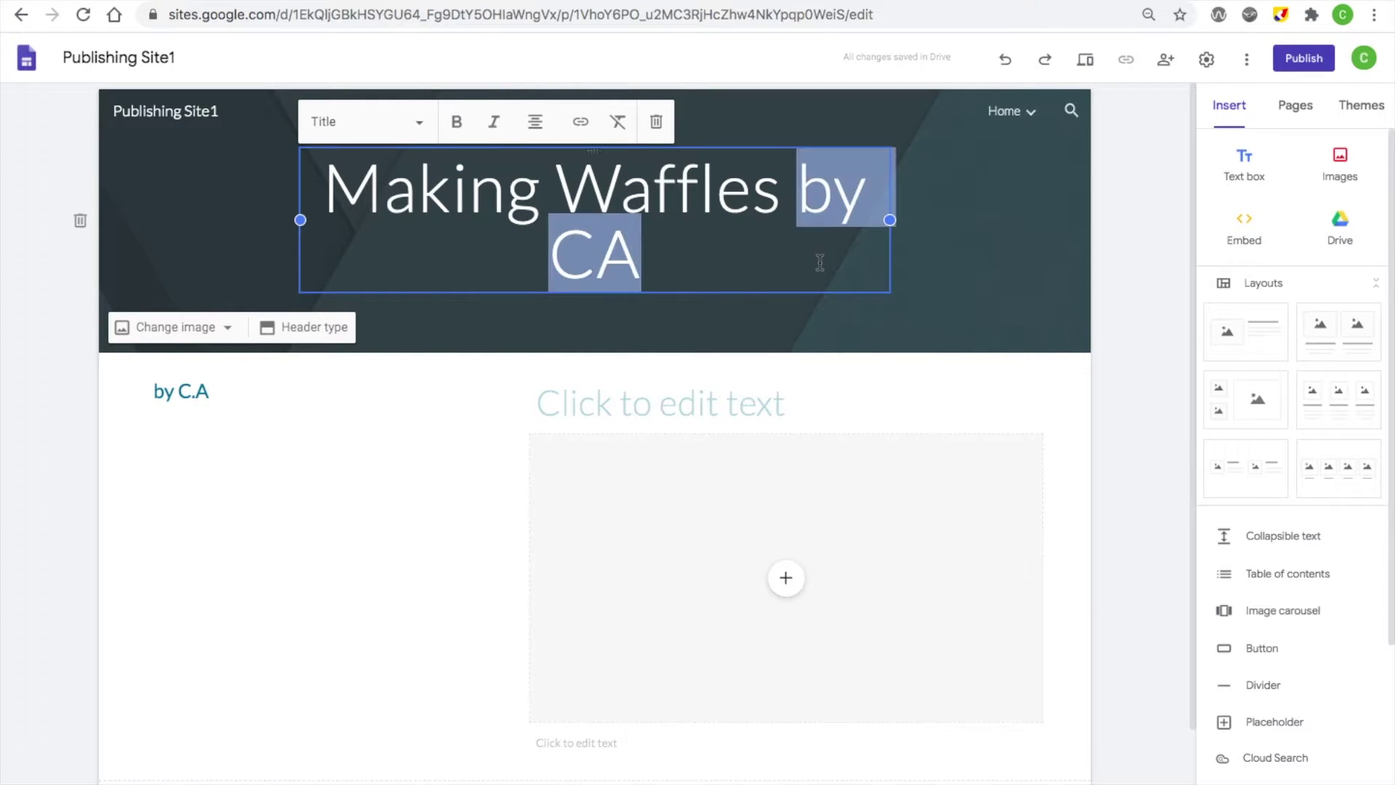
key(BackSpace)
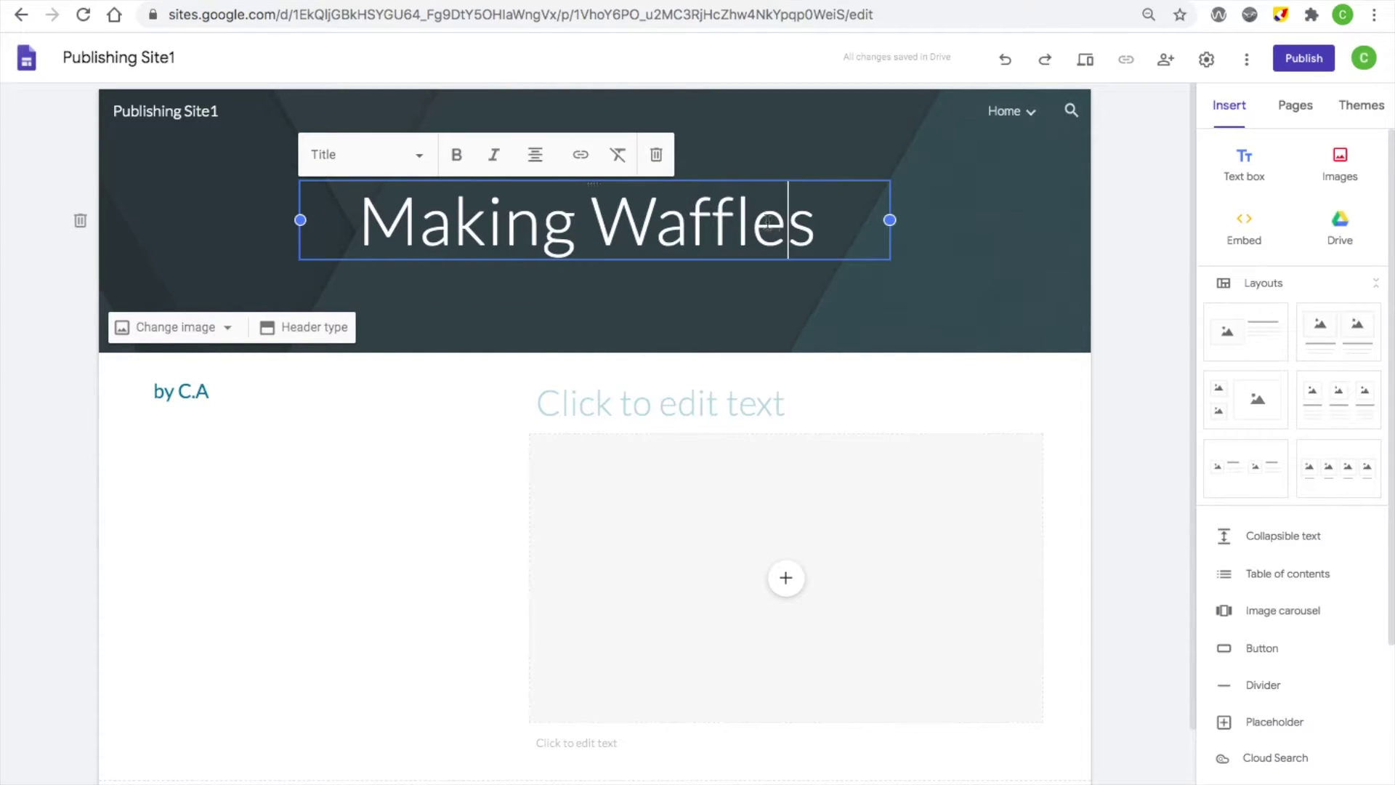
click(454, 213)
triple_click(455, 213)
click(418, 155)
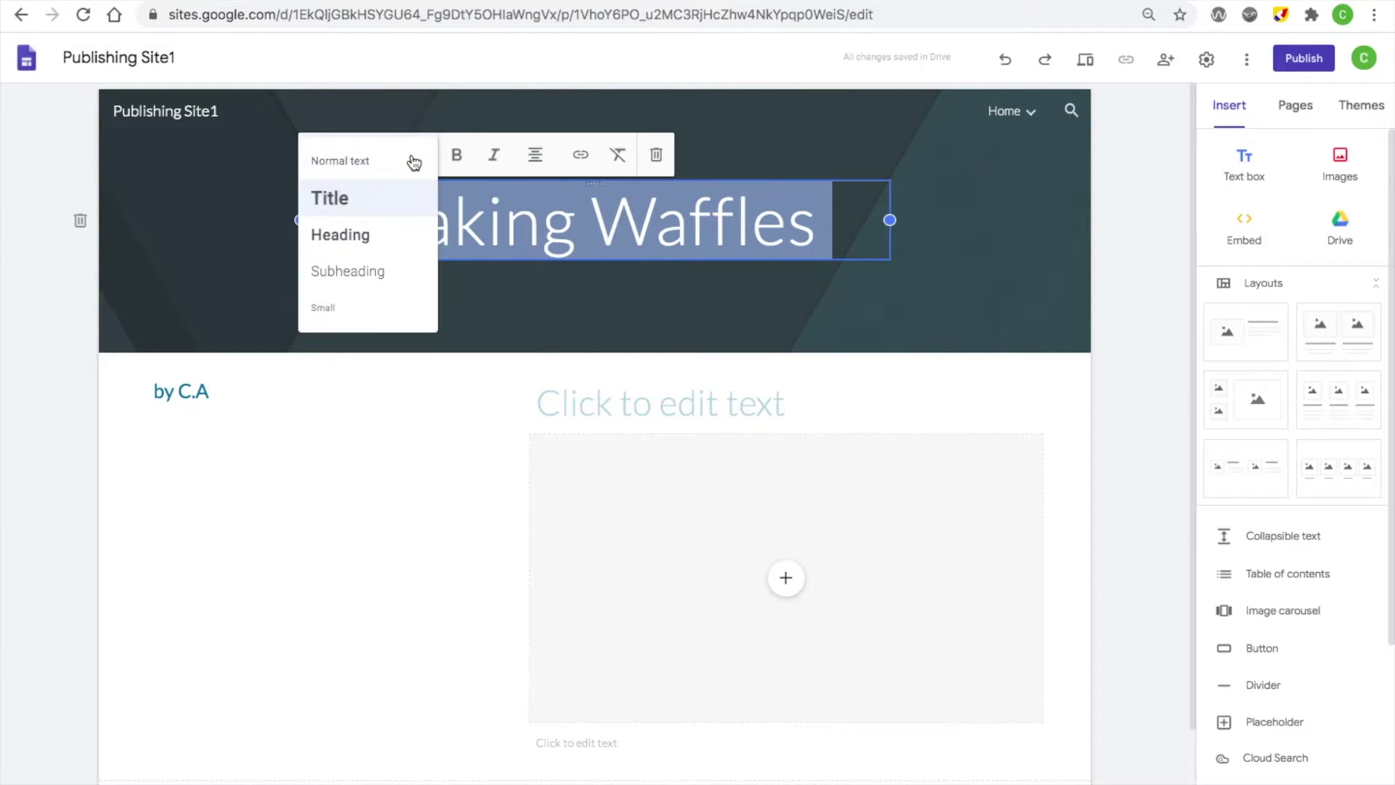
click(327, 195)
click(259, 425)
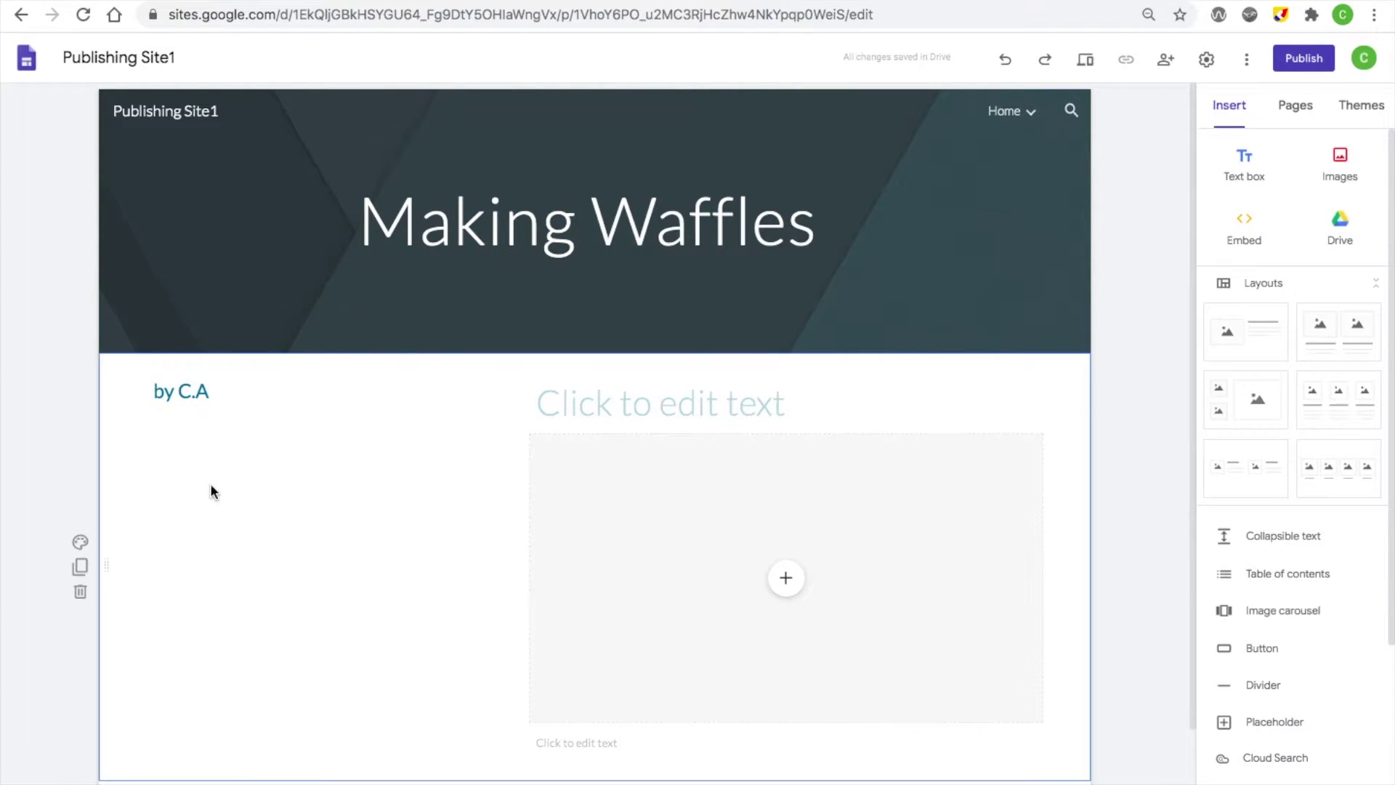
- Add a text box below the "by C.A" heading with the Normal text style
double_click(237, 476)
click(237, 477)
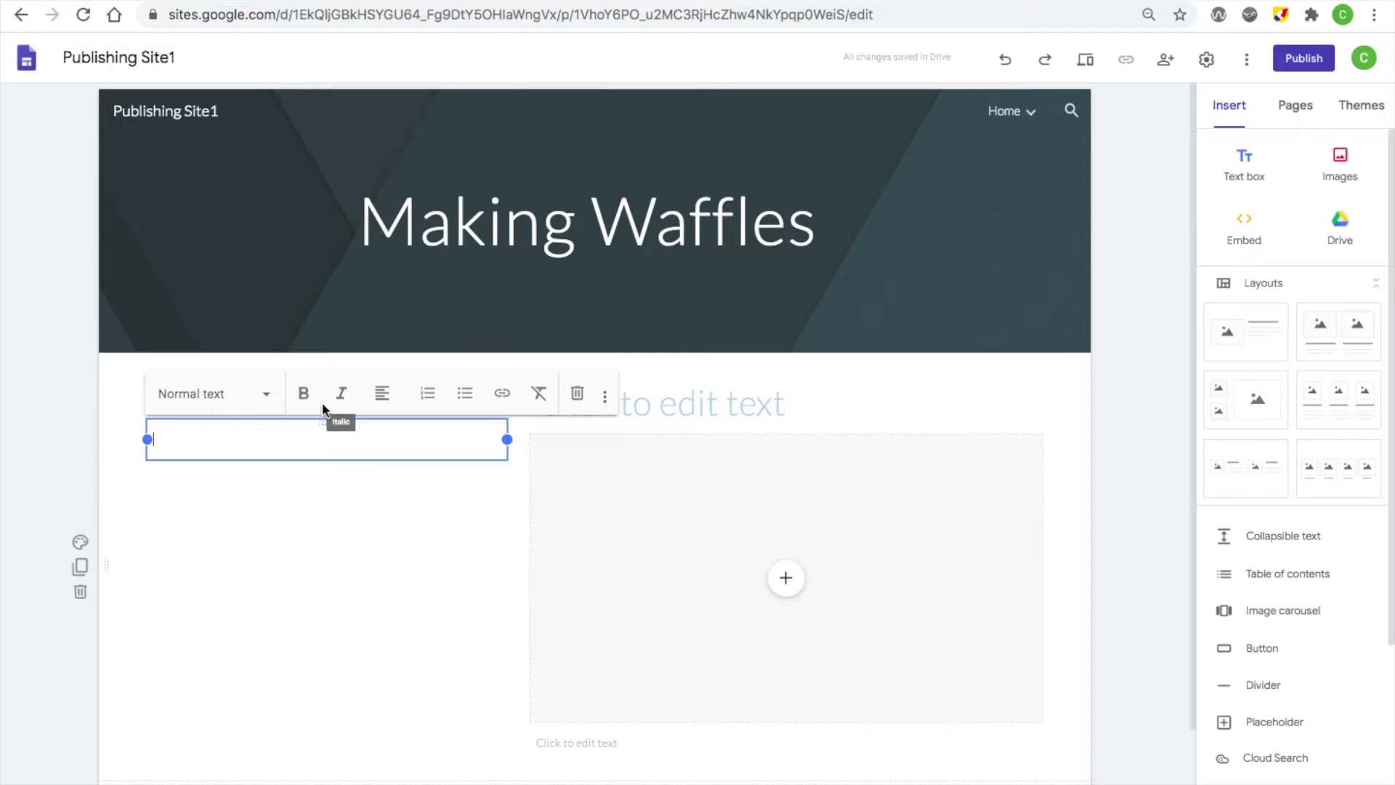
click(259, 399)
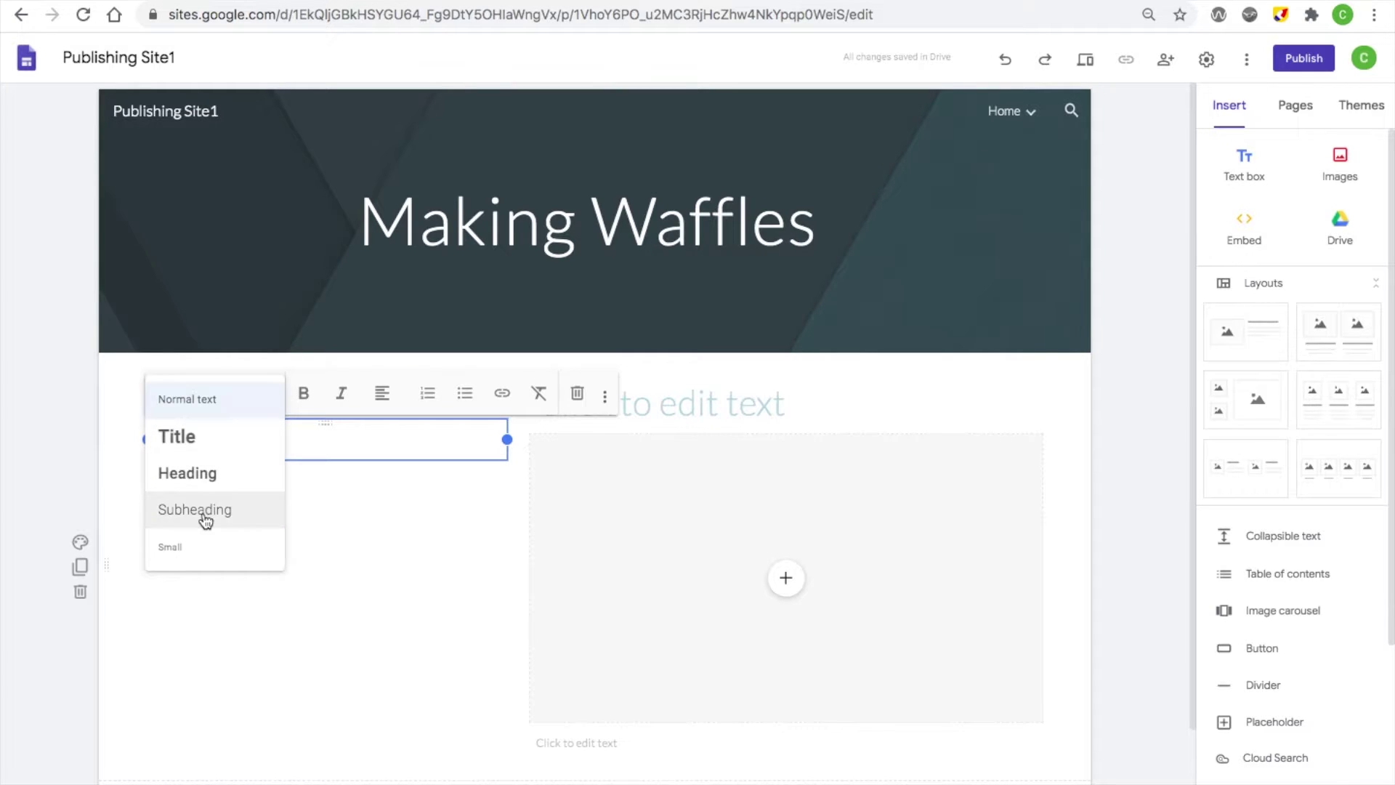
click(212, 401)
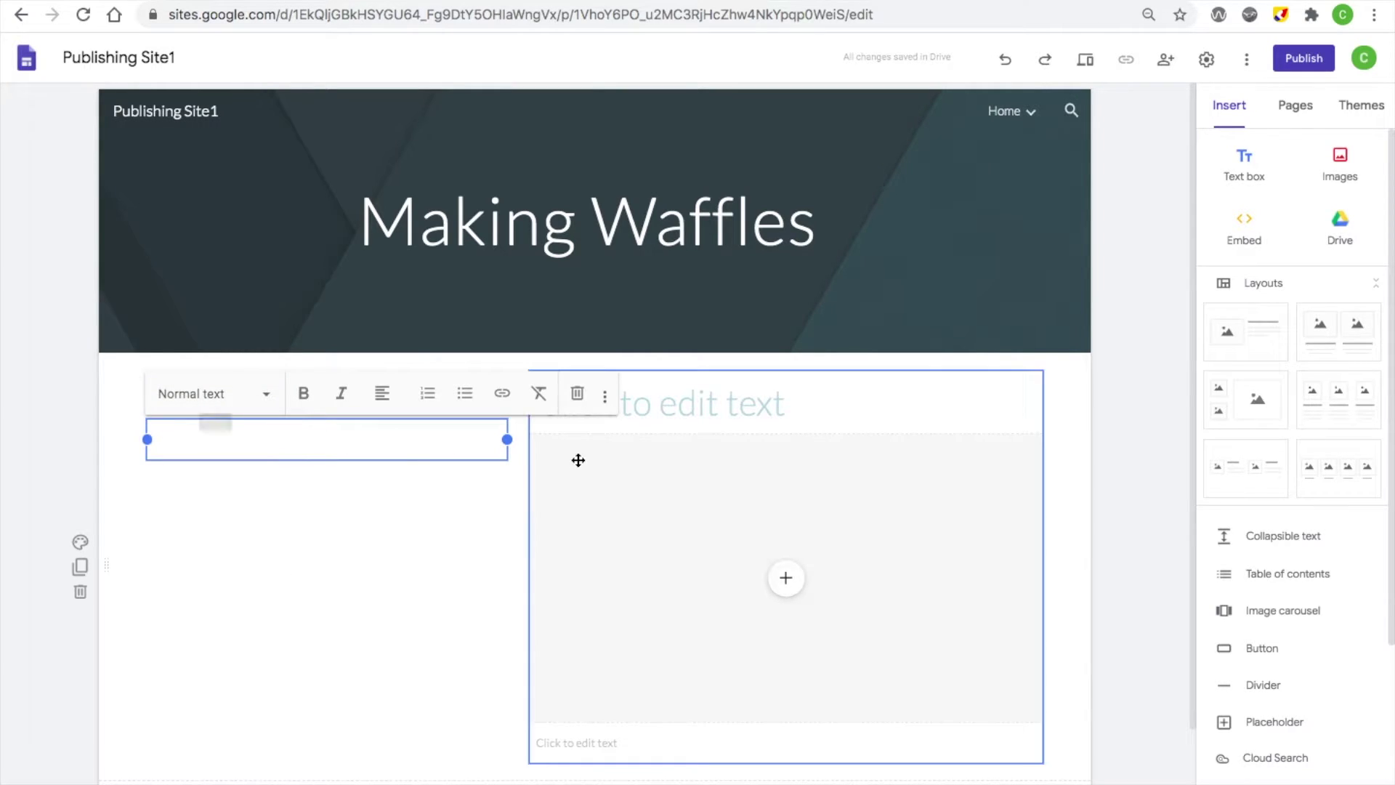
- Copy the story paragraph from the Personal Narrative document in Google Docs and paste it into the empty text box under "by C.A"
mouse_move(360, 2)
click(128, 22)
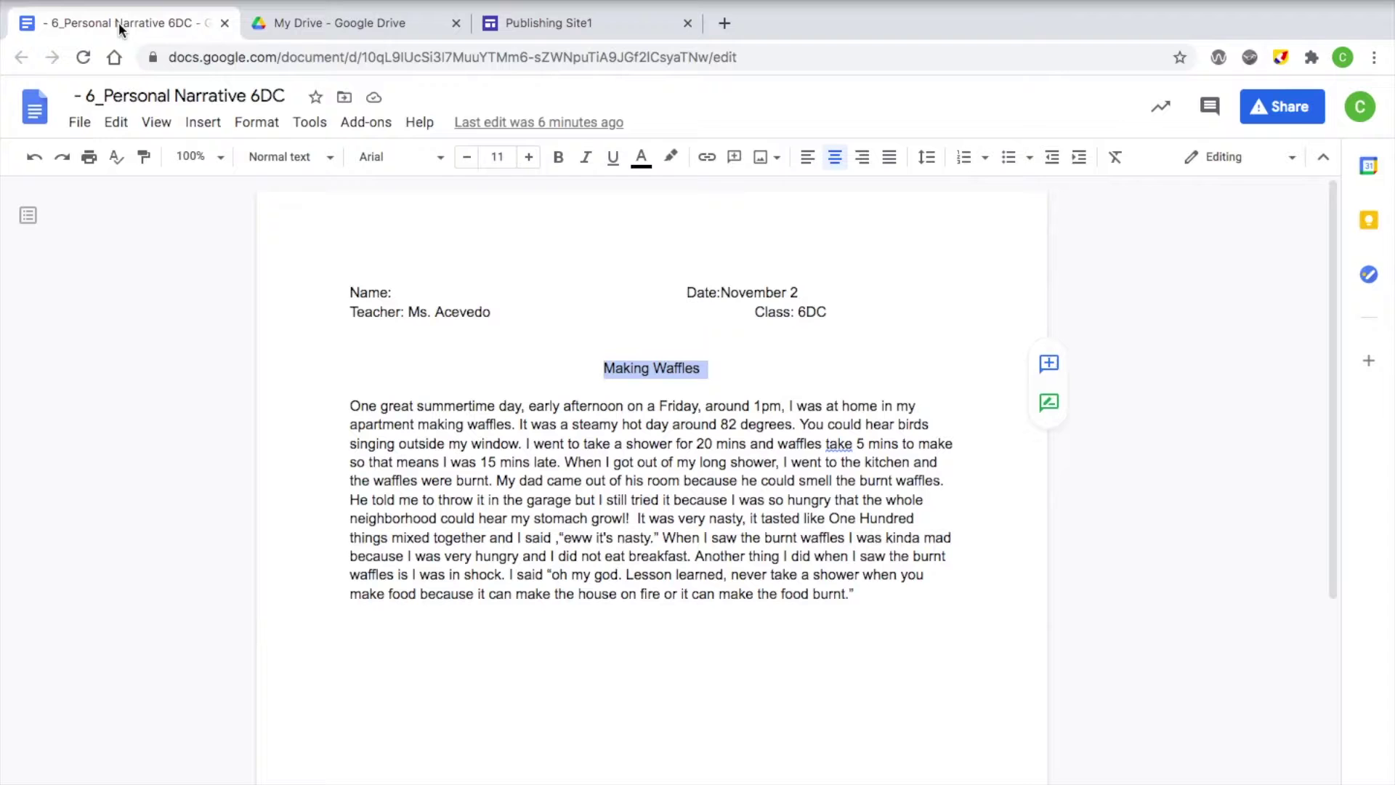
drag(350, 363, 861, 547)
key(ctrl+c)
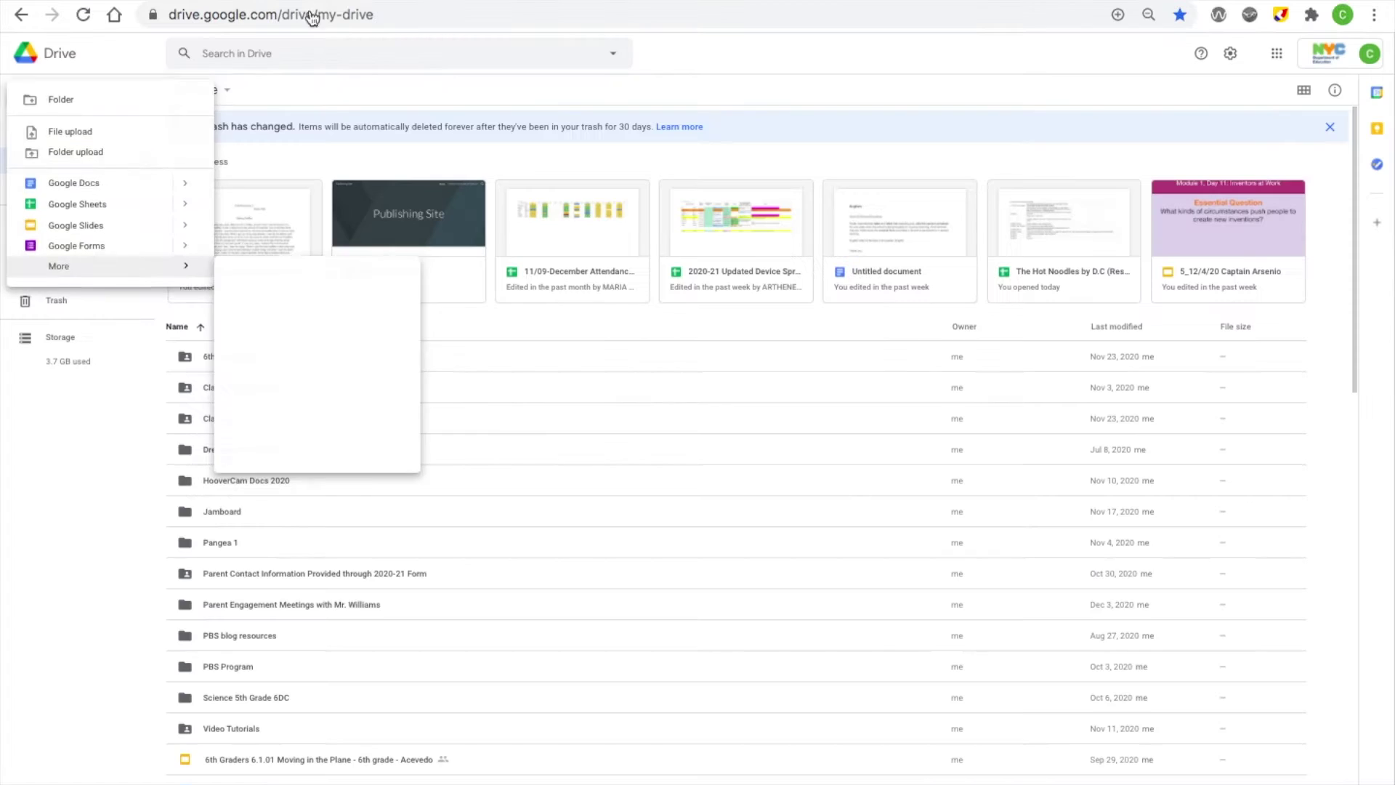
click(332, 265)
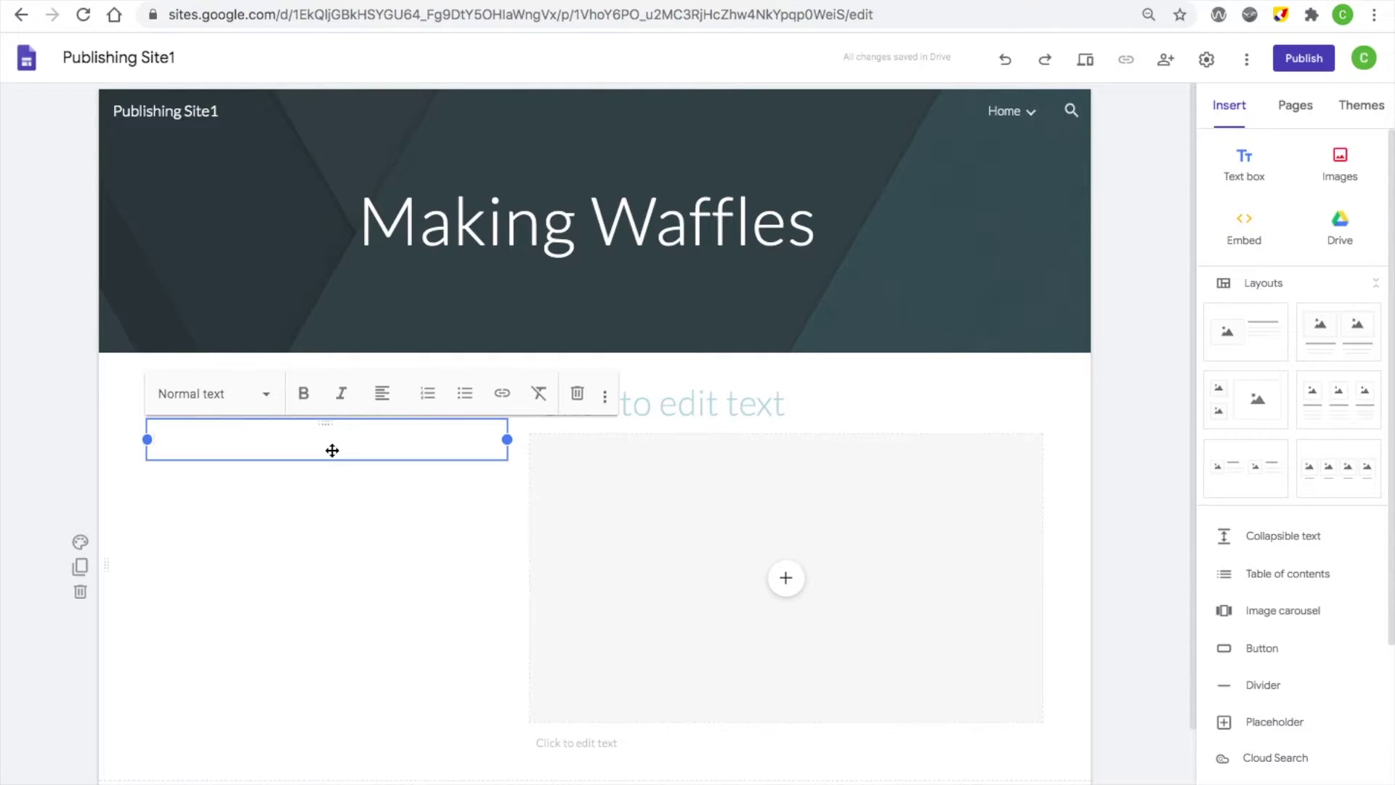
key(ctrl+v)
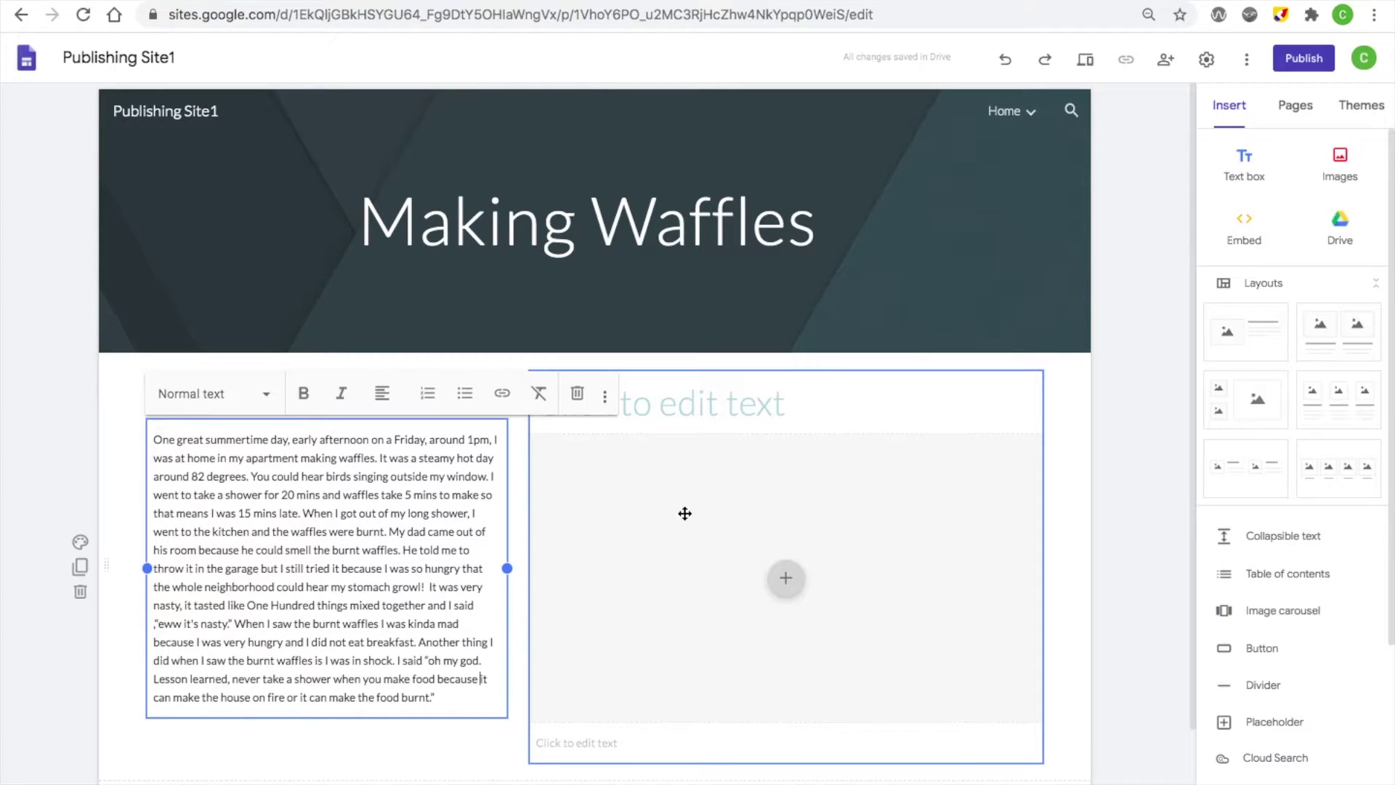
click(382, 763)
click(615, 742)
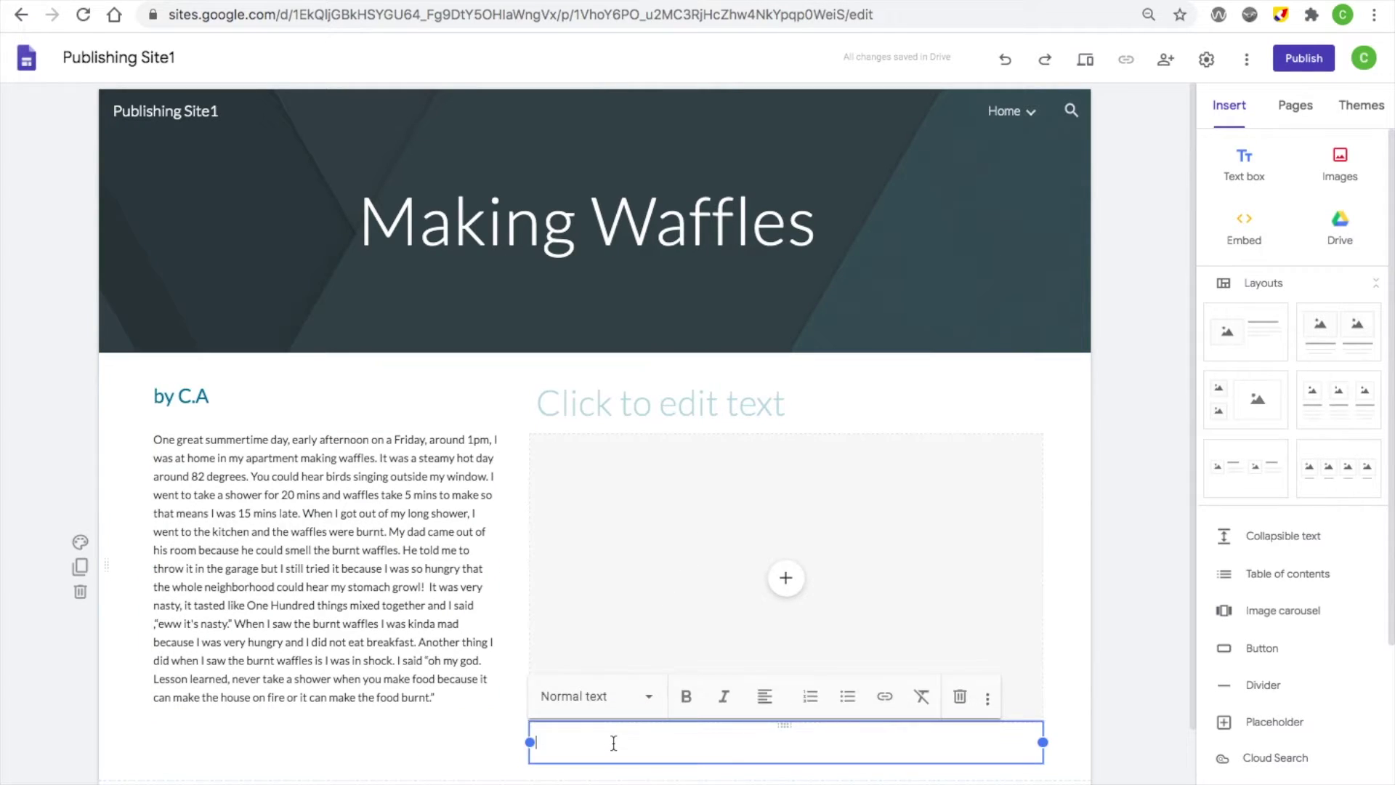
click(210, 530)
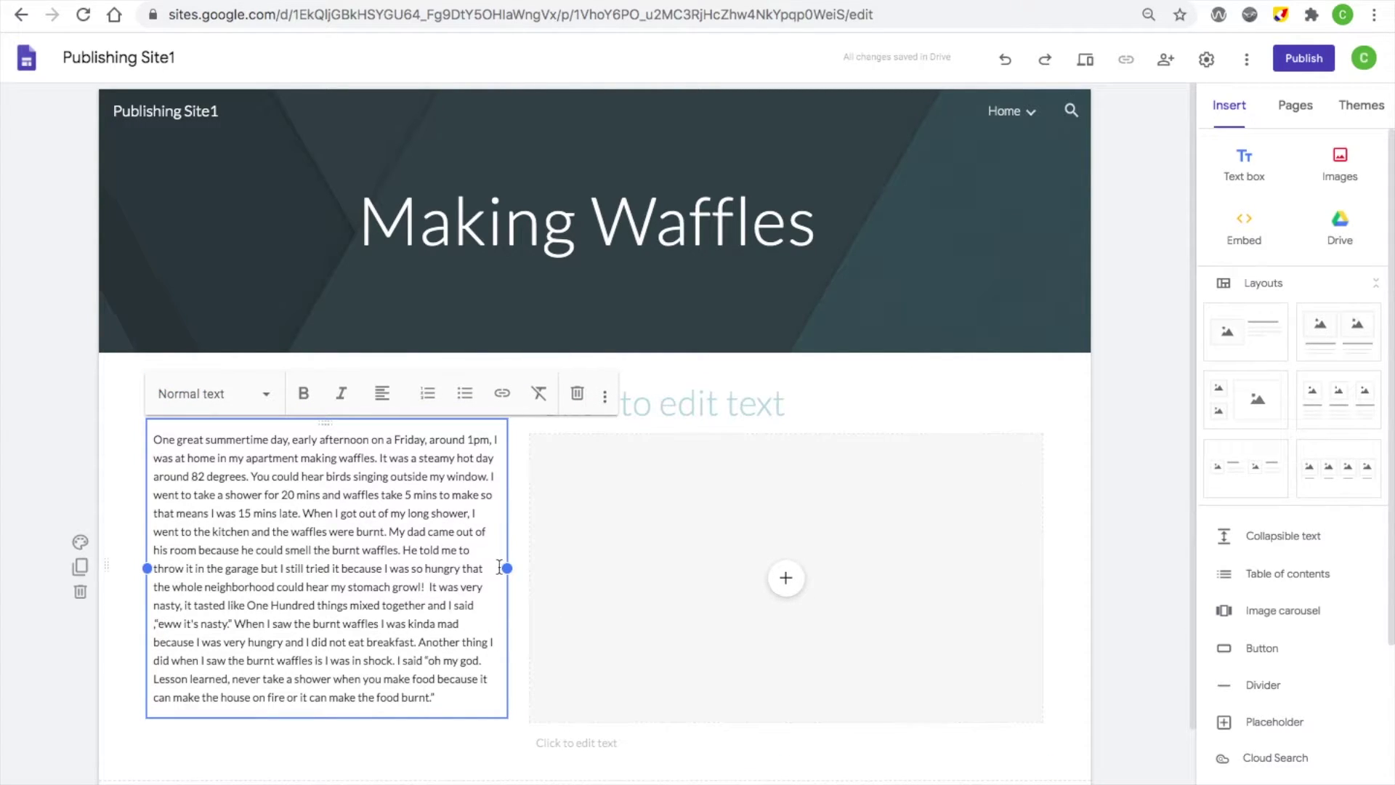
click(623, 582)
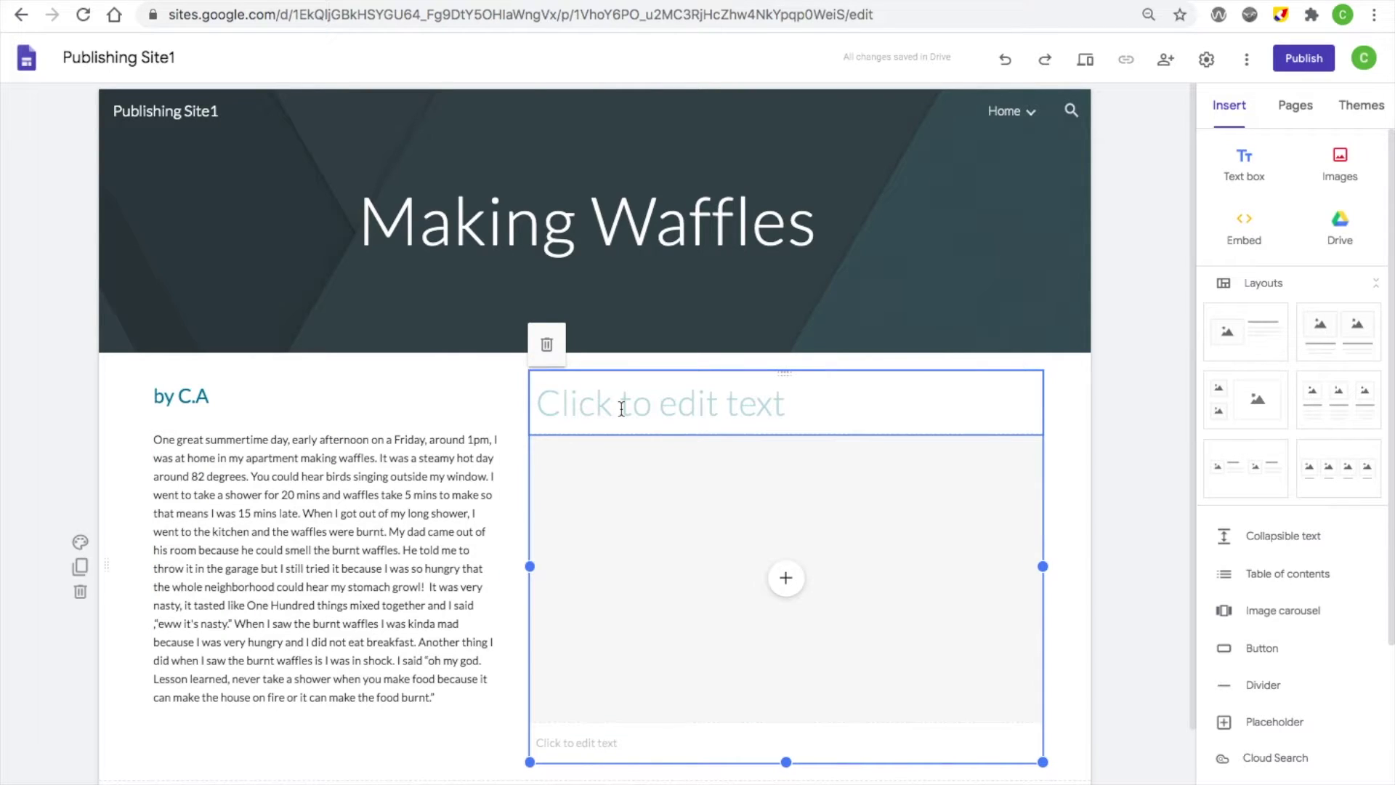
click(408, 512)
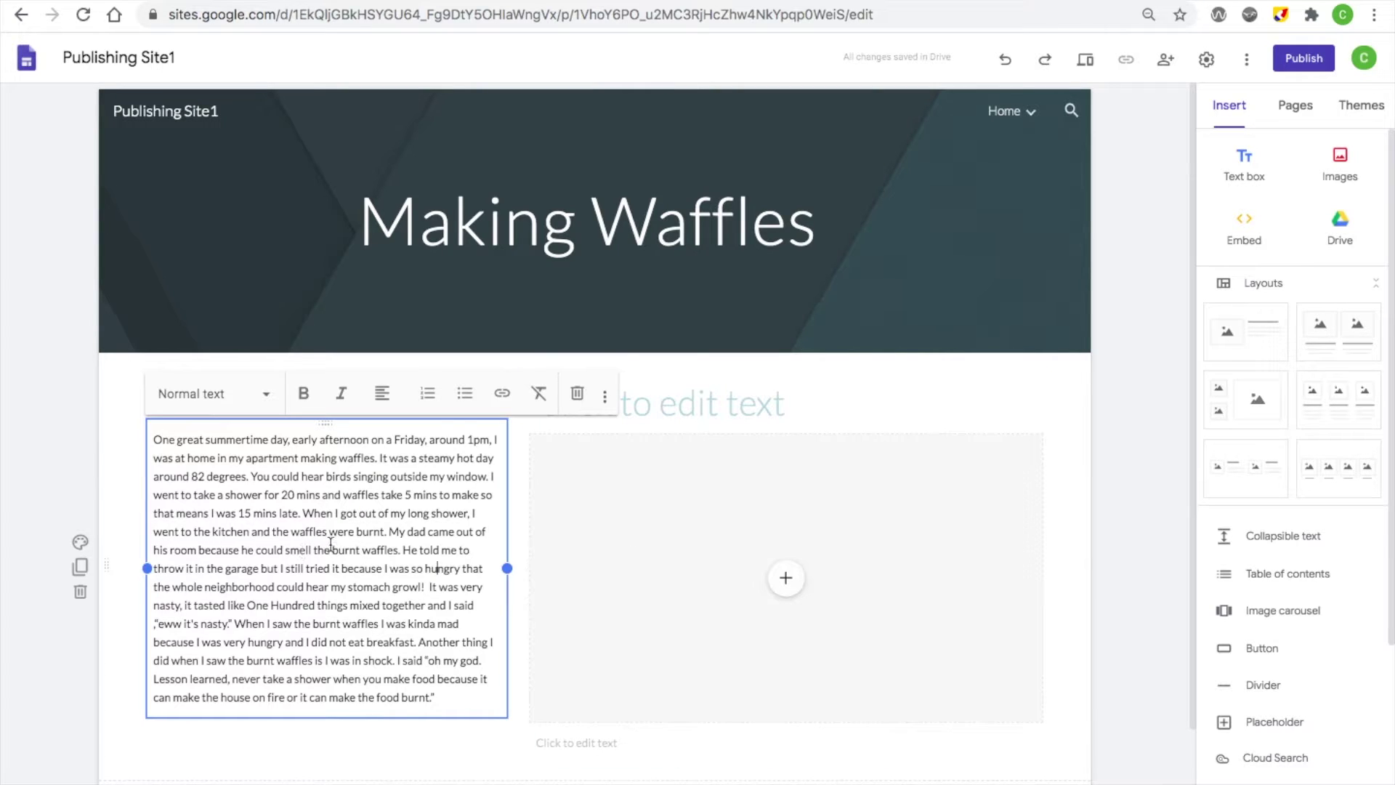
click(979, 395)
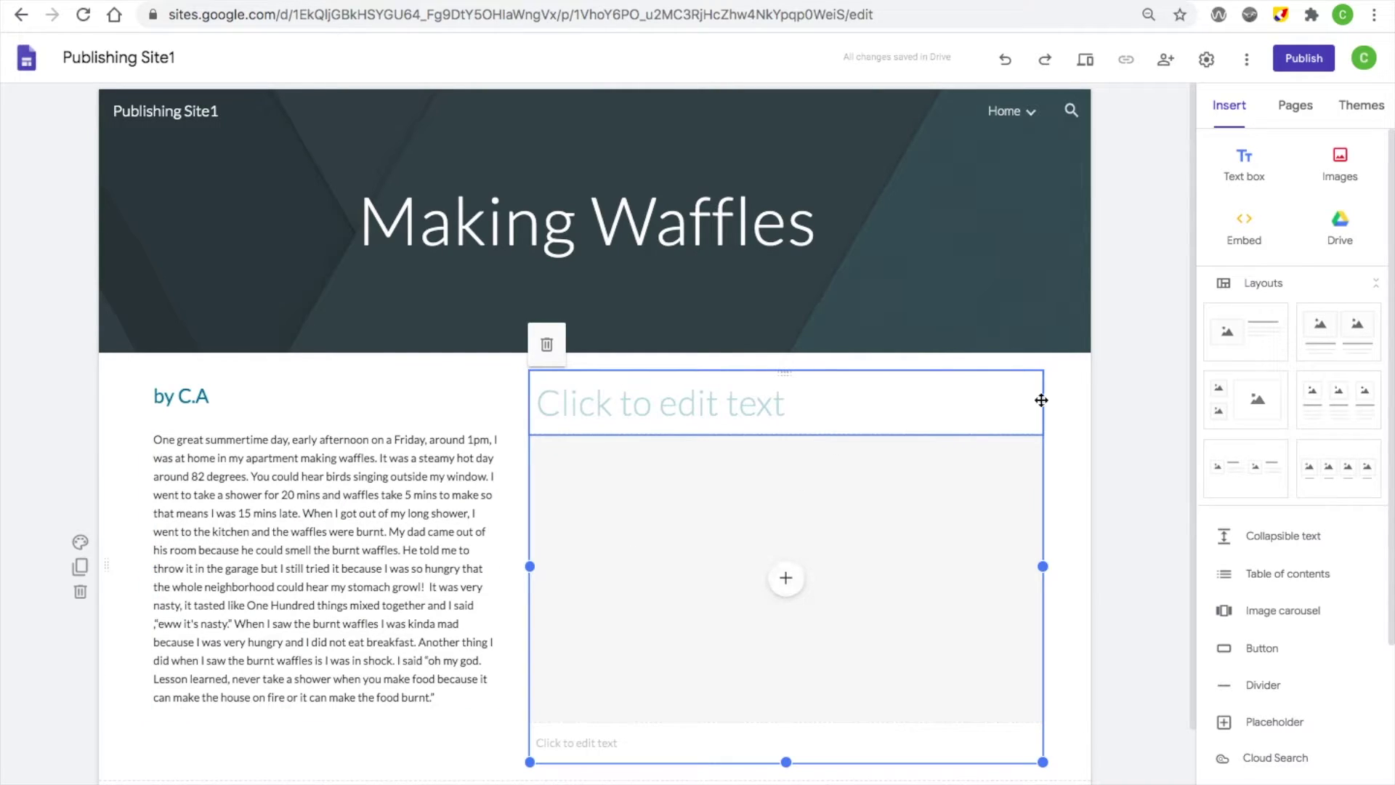
click(1000, 400)
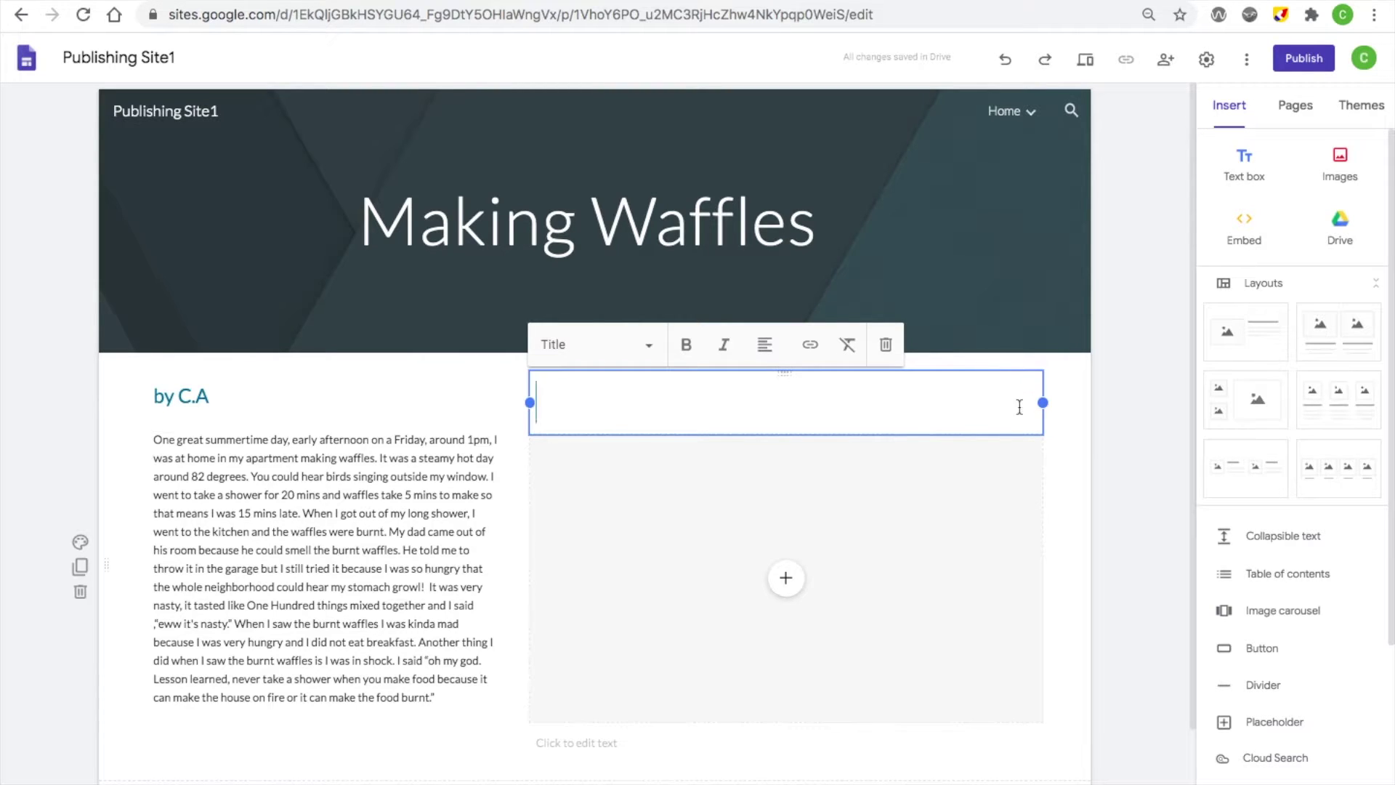
click(972, 524)
click(349, 570)
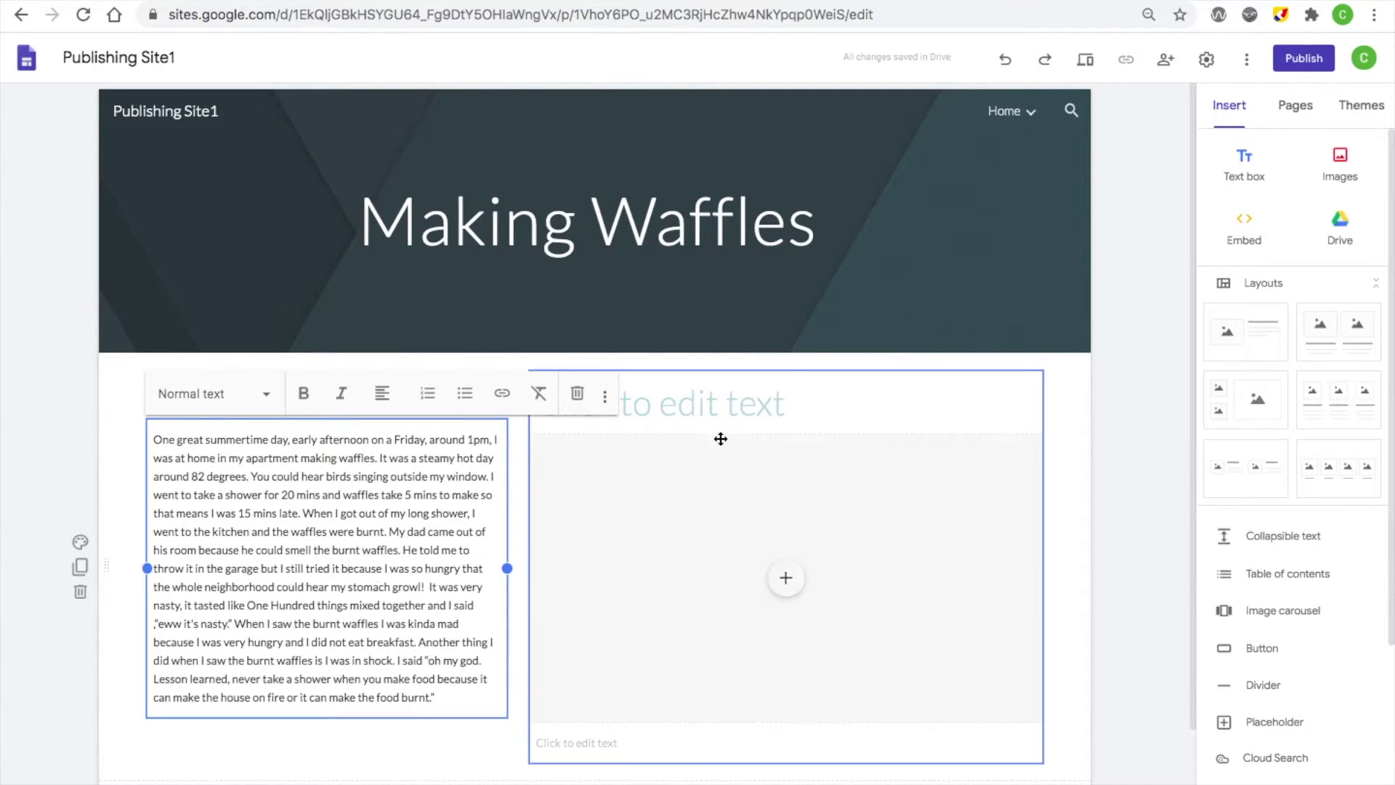
- Delete the empty title placeholder above the image placeholder, and resize the image placeholder to a narrower, taller box on the page's right side
click(738, 400)
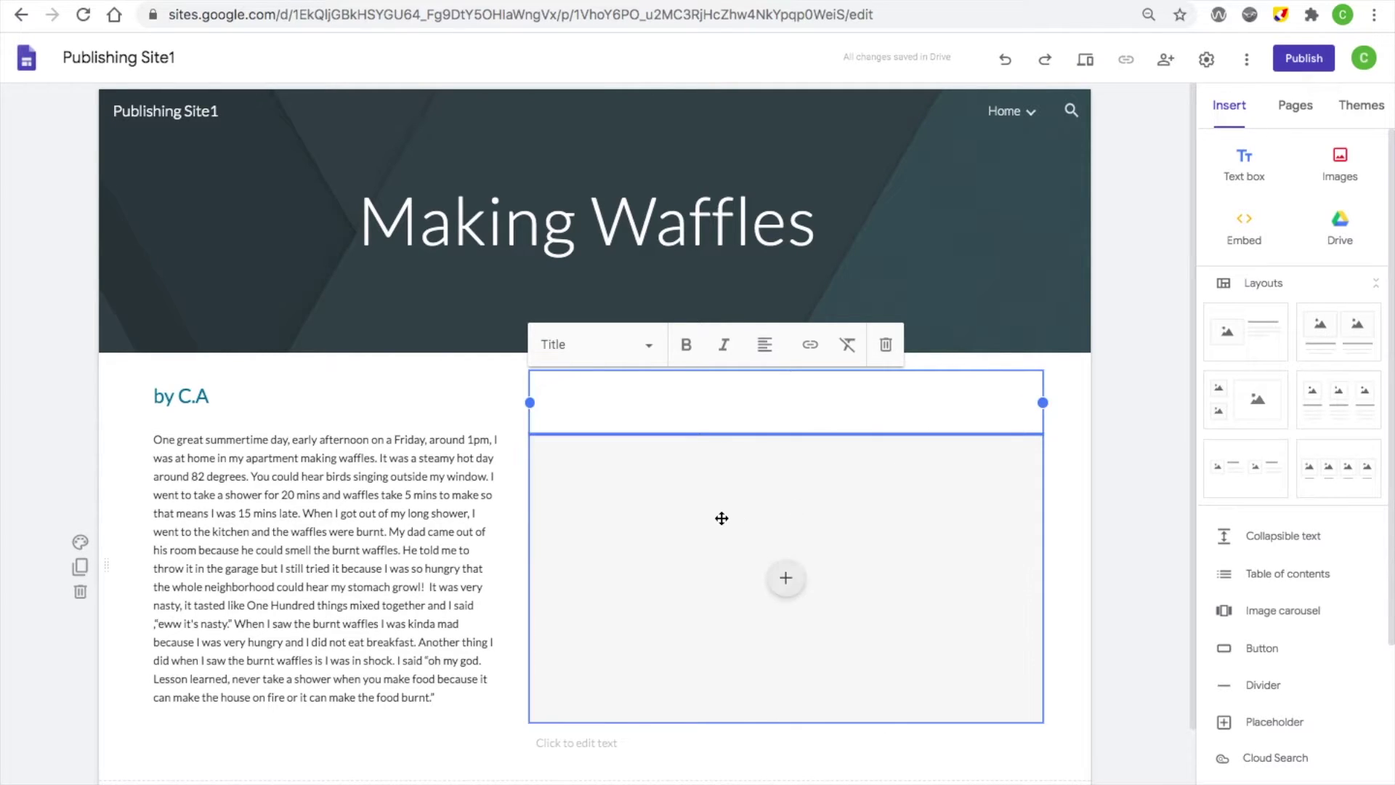
click(887, 348)
click(623, 478)
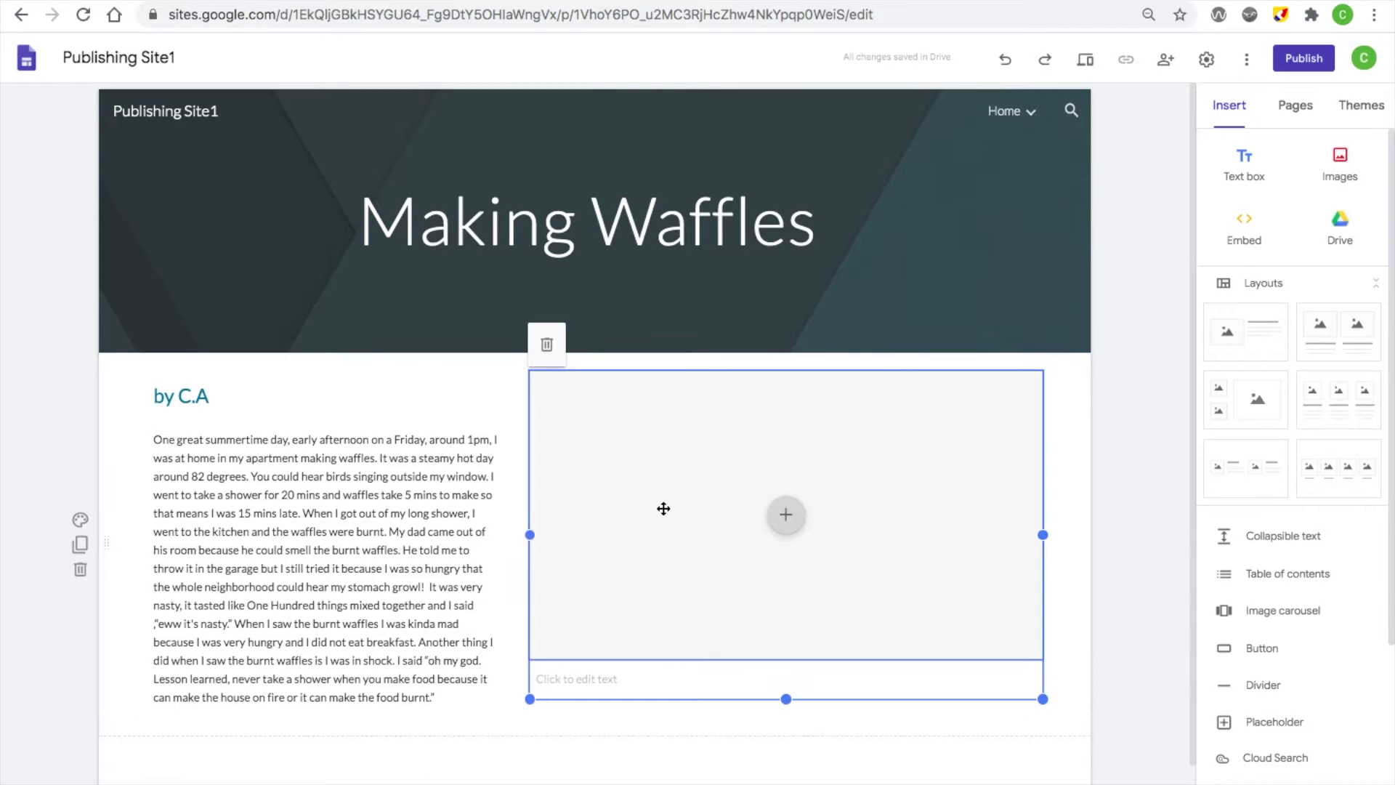
drag(533, 697, 759, 619)
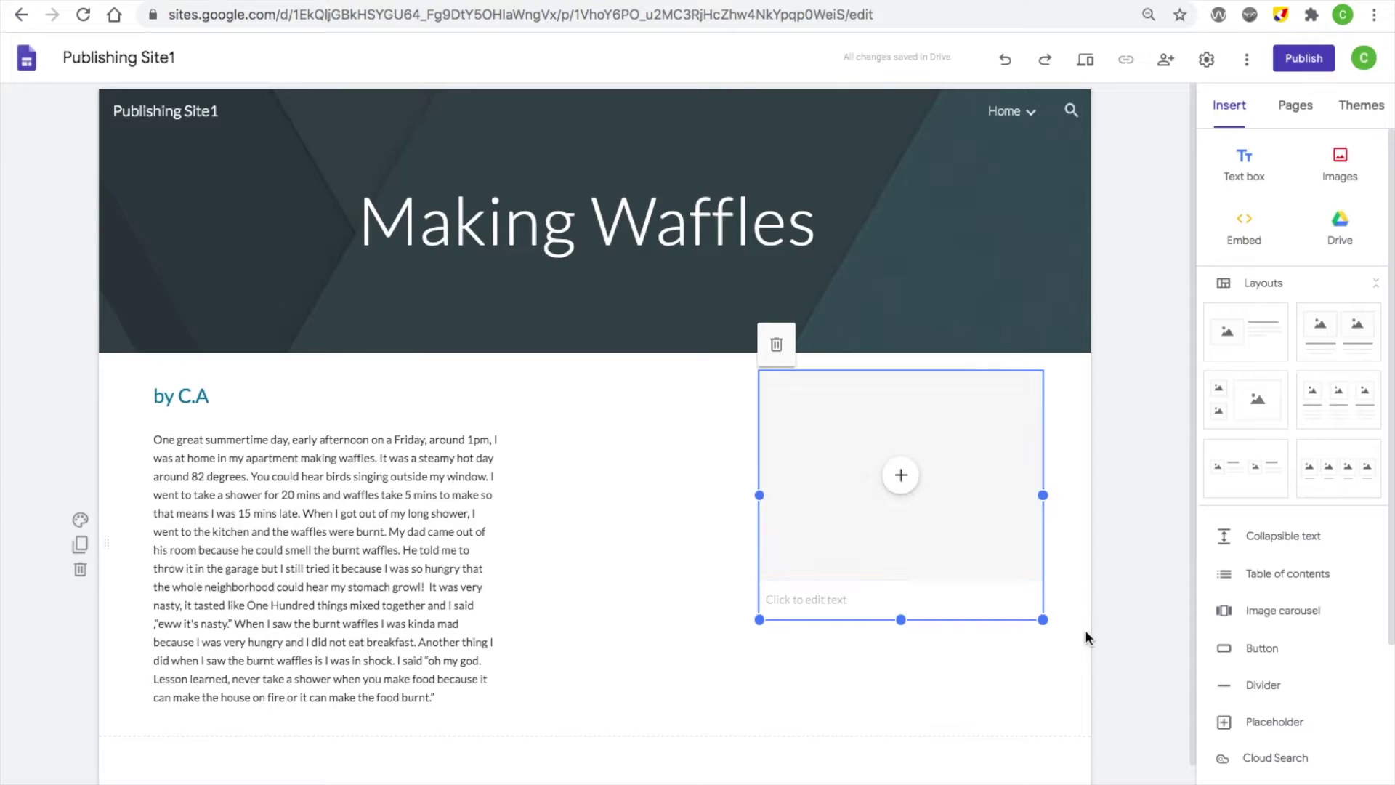
drag(1043, 619, 1053, 715)
- Widen the story text box until it reaches the image placeholder
click(420, 542)
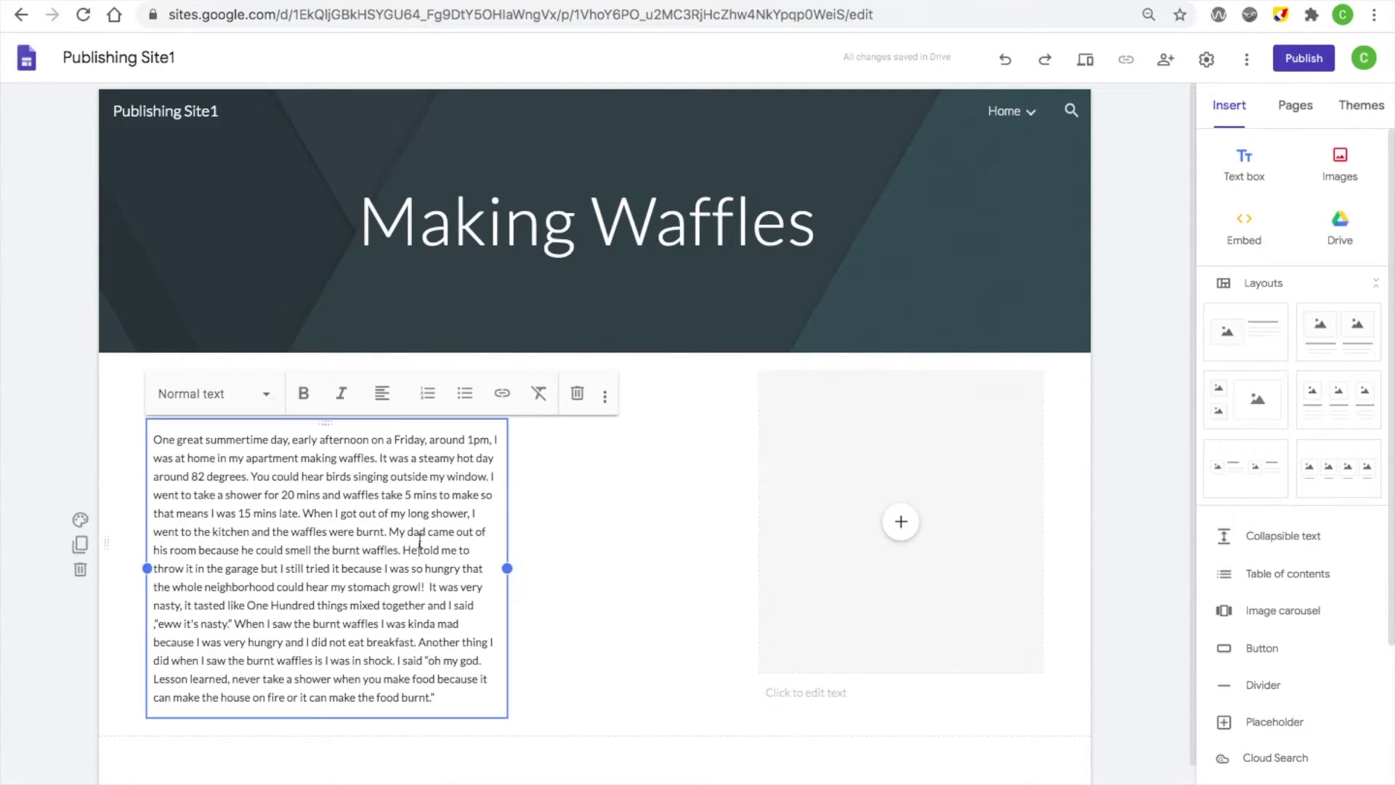
drag(507, 569, 738, 609)
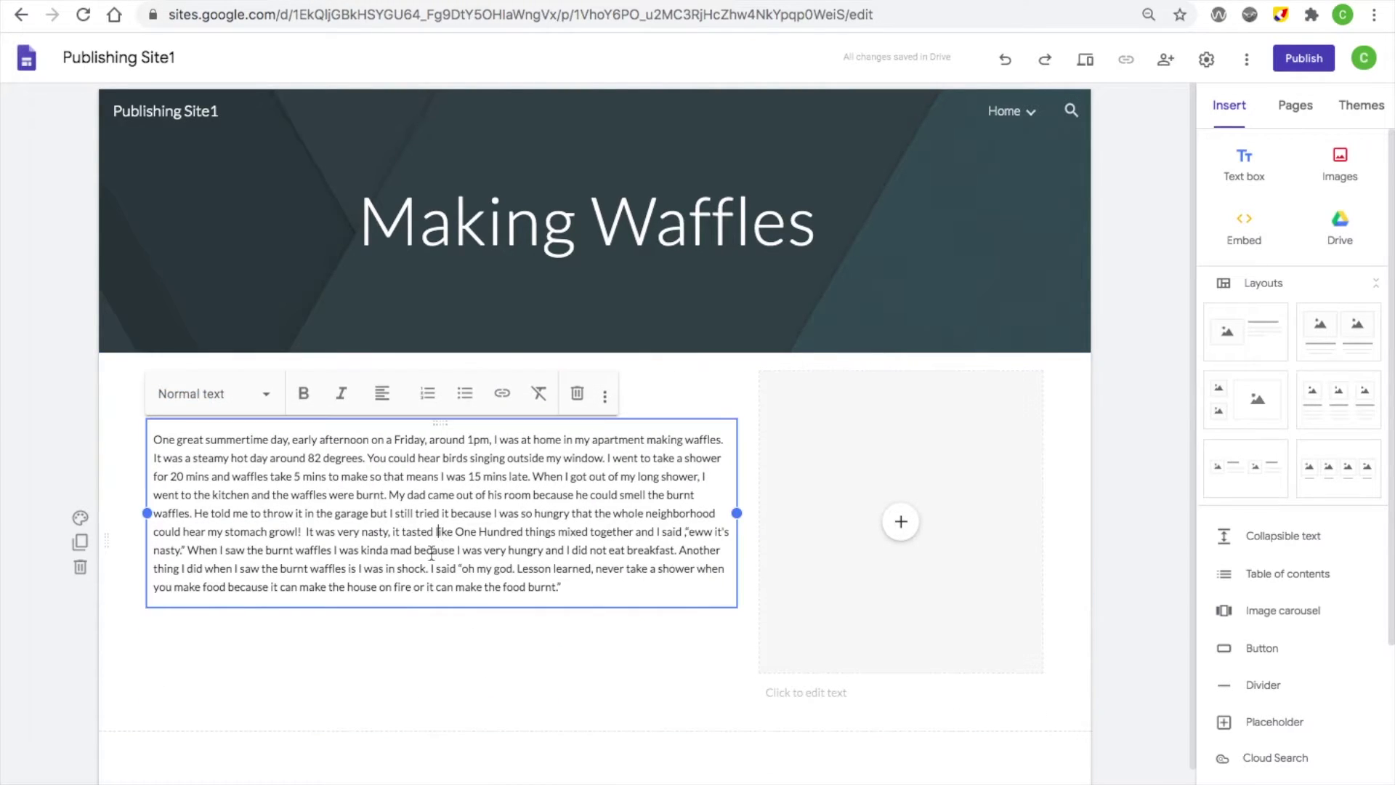
- Try to extend the story text box downward to match the height of the image placeholder
drag(416, 607, 421, 463)
click(222, 551)
drag(737, 513, 731, 658)
click(509, 723)
click(534, 522)
click(692, 725)
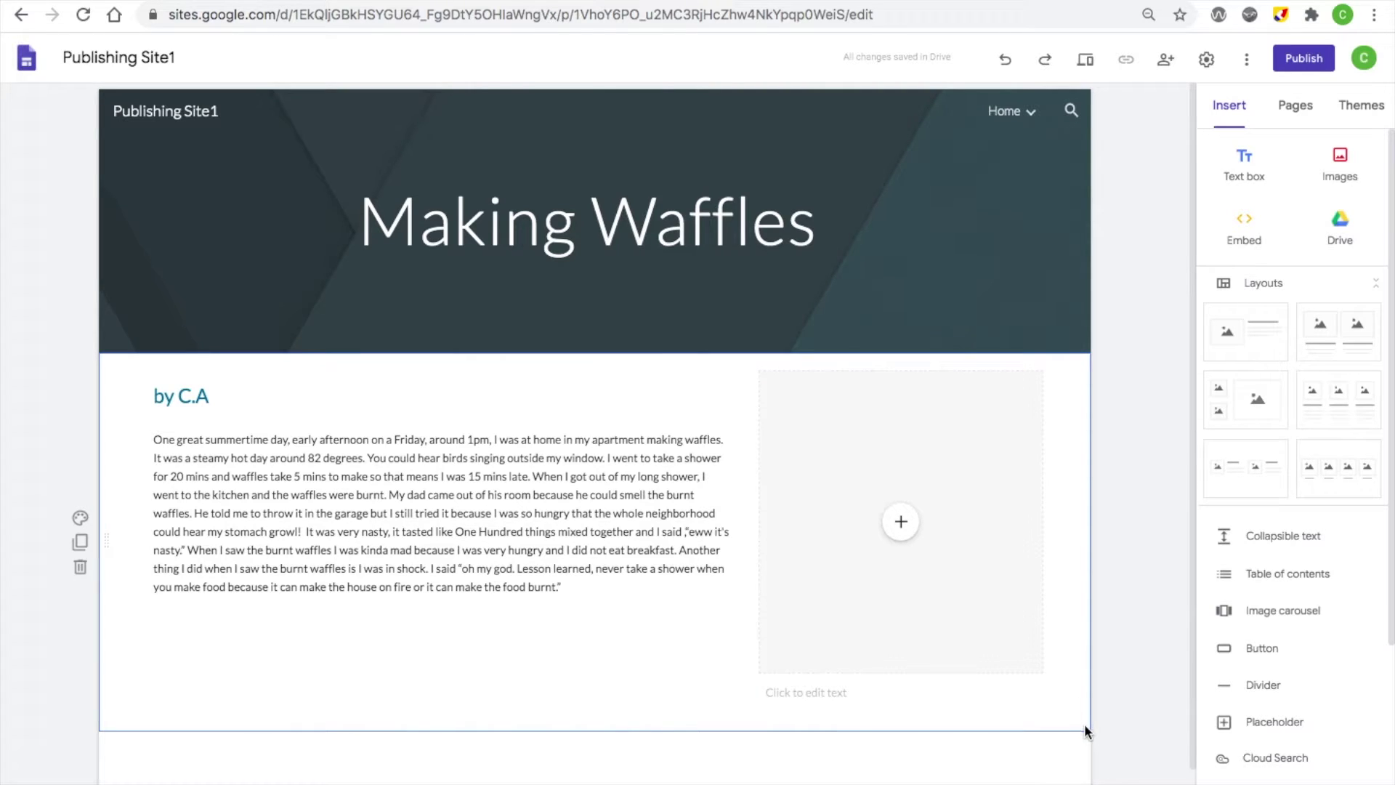
click(694, 587)
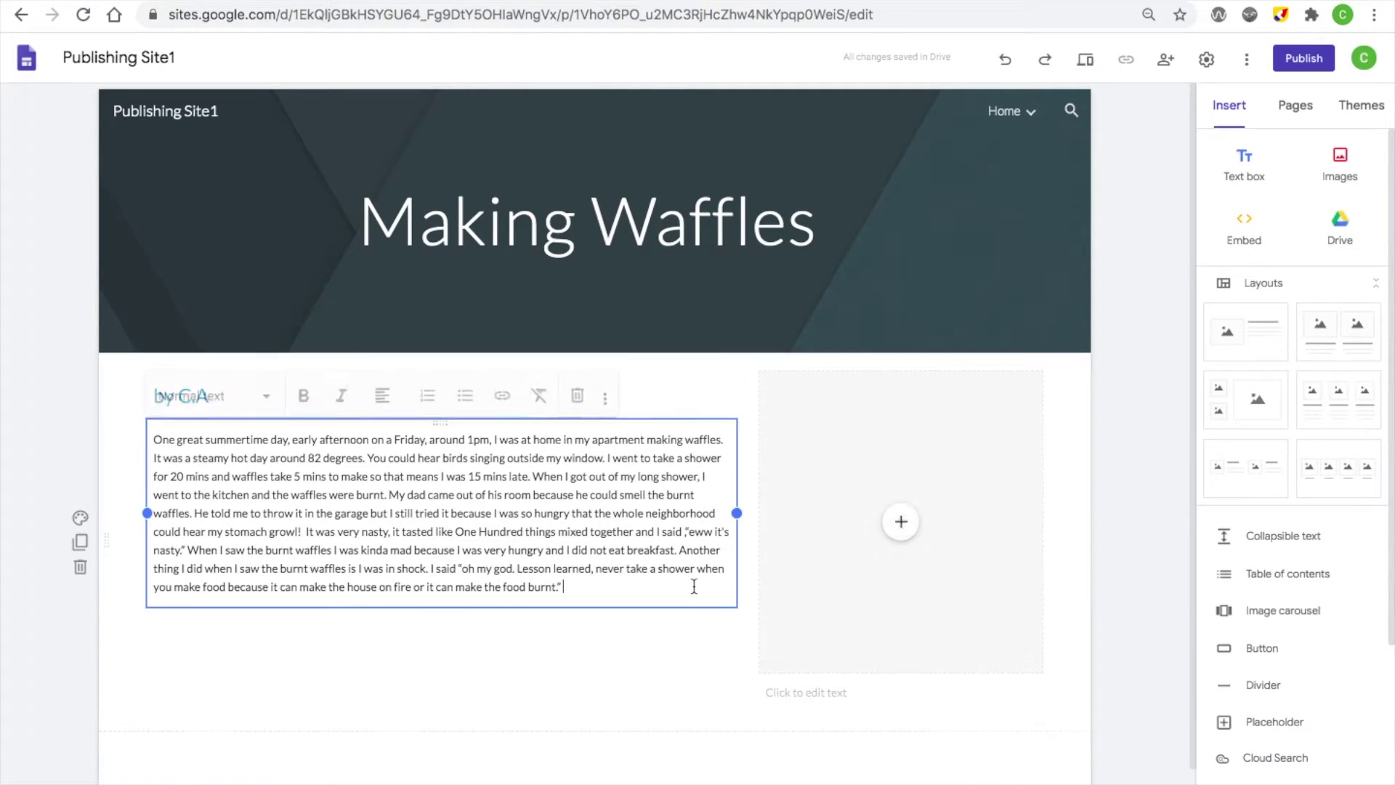
drag(739, 513, 747, 725)
click(618, 654)
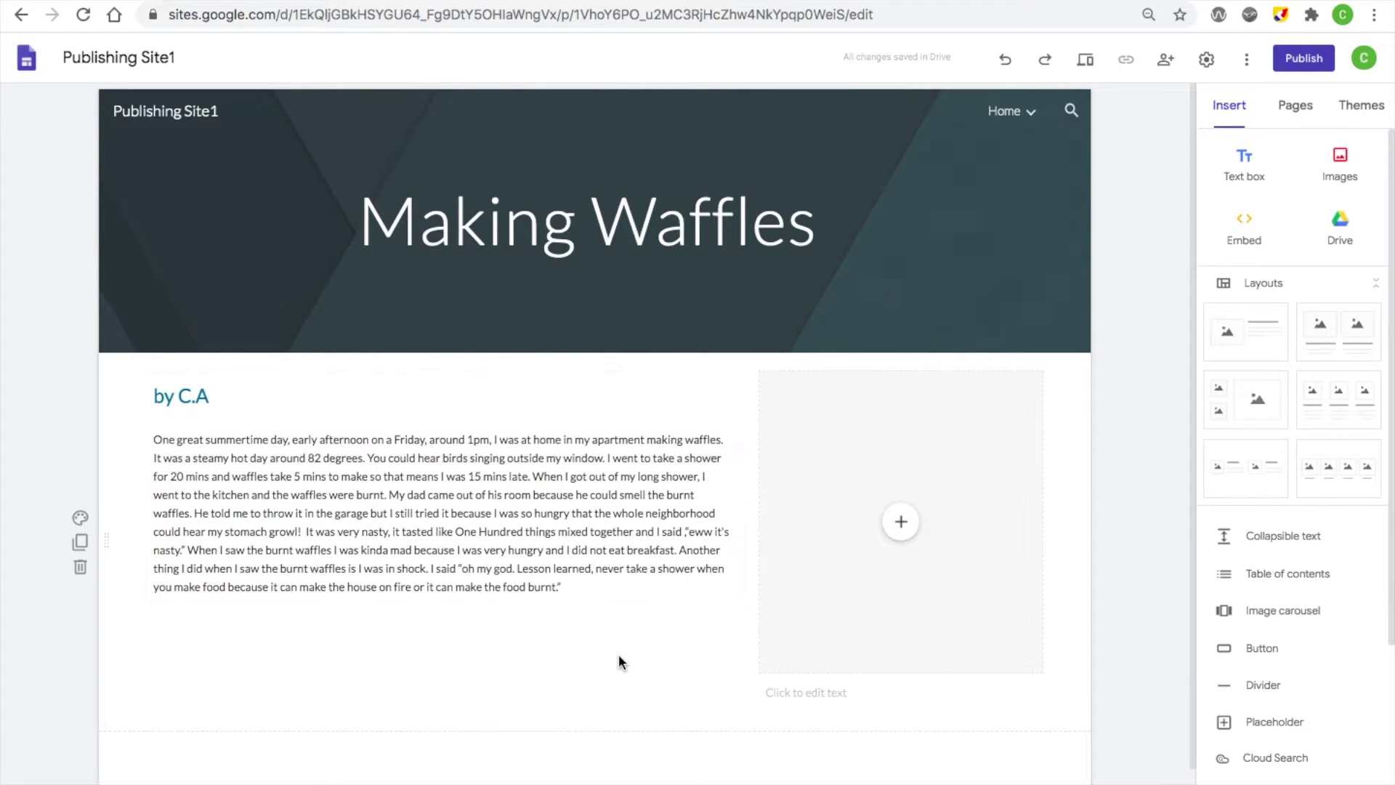
click(730, 520)
drag(730, 520, 715, 577)
drag(716, 596, 736, 596)
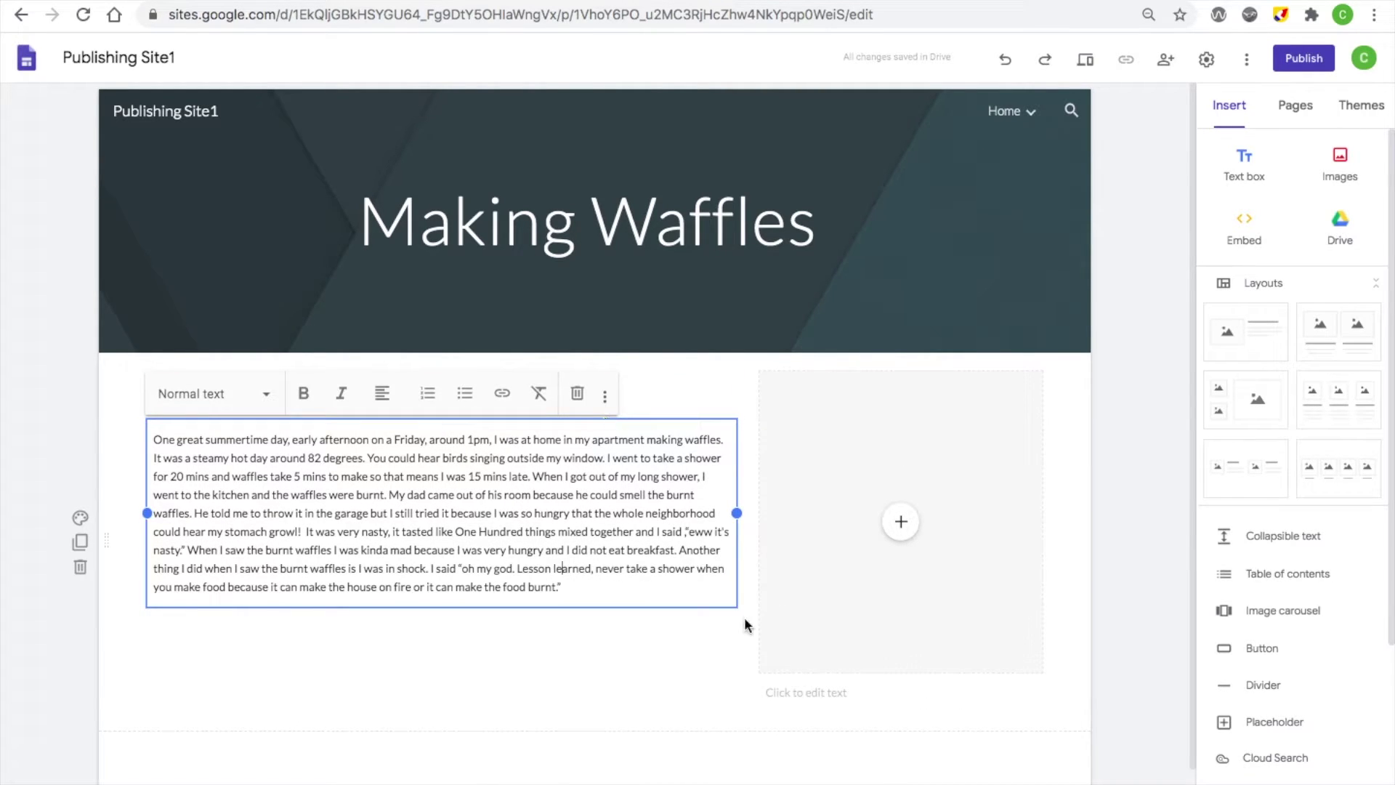
click(608, 397)
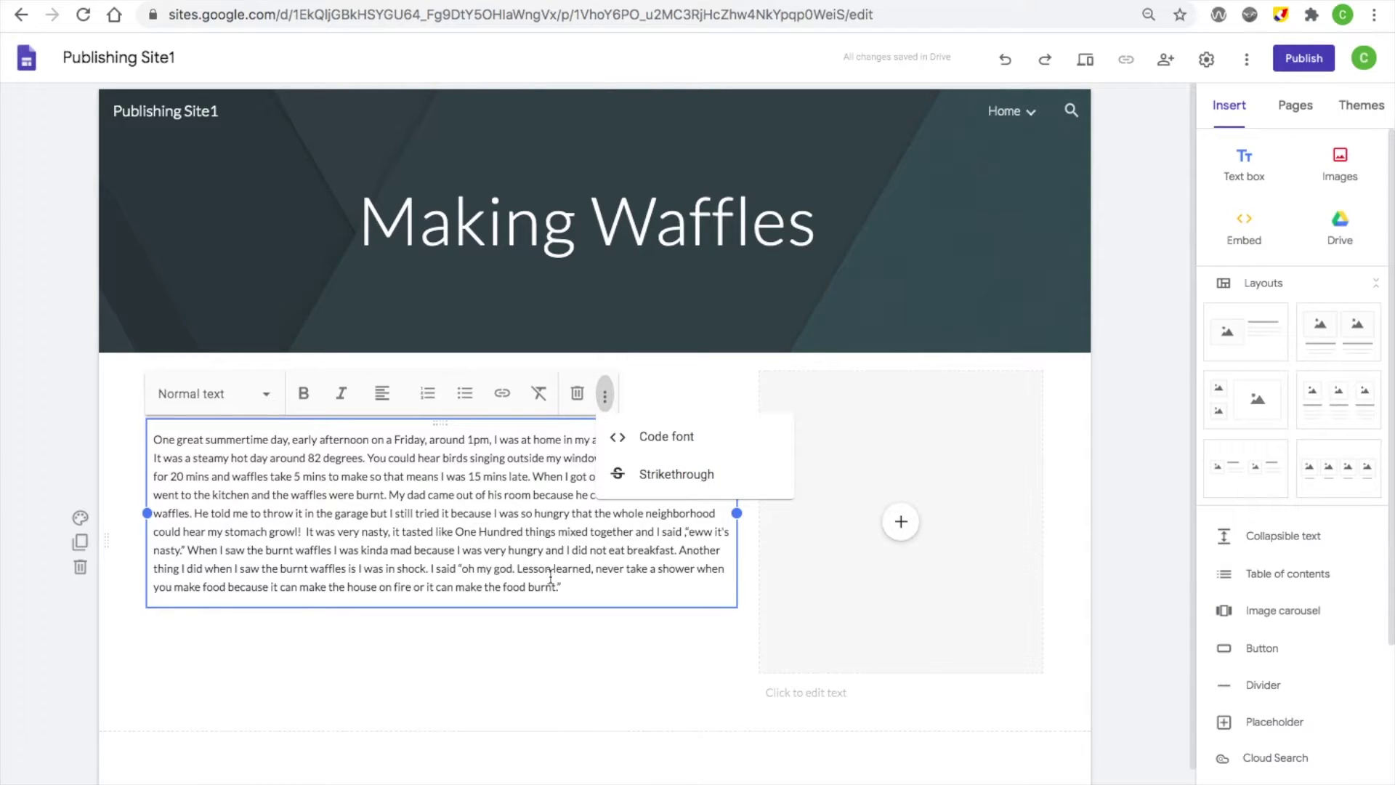
click(976, 501)
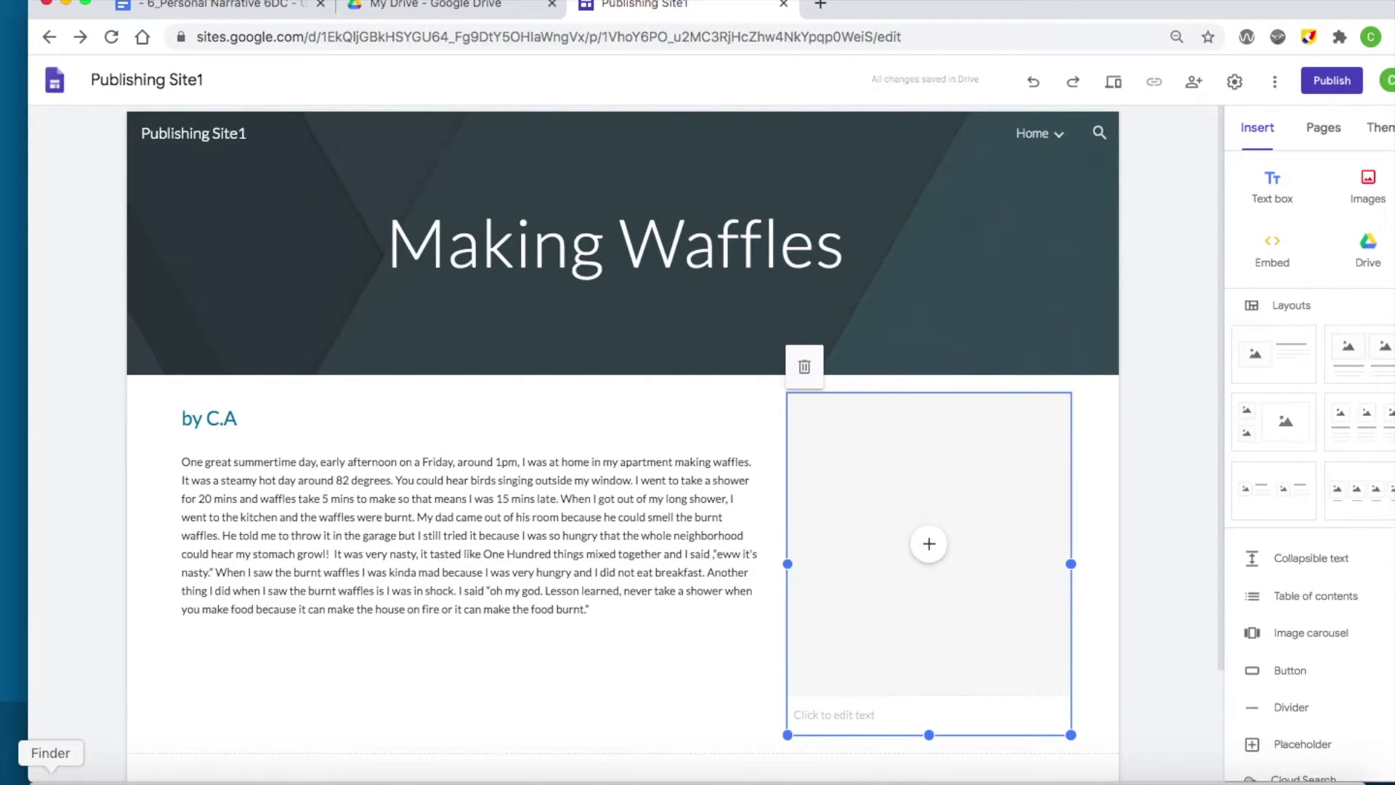
- Browse the recent files in Finder for the picture that goes into the image placeholder
click(50, 779)
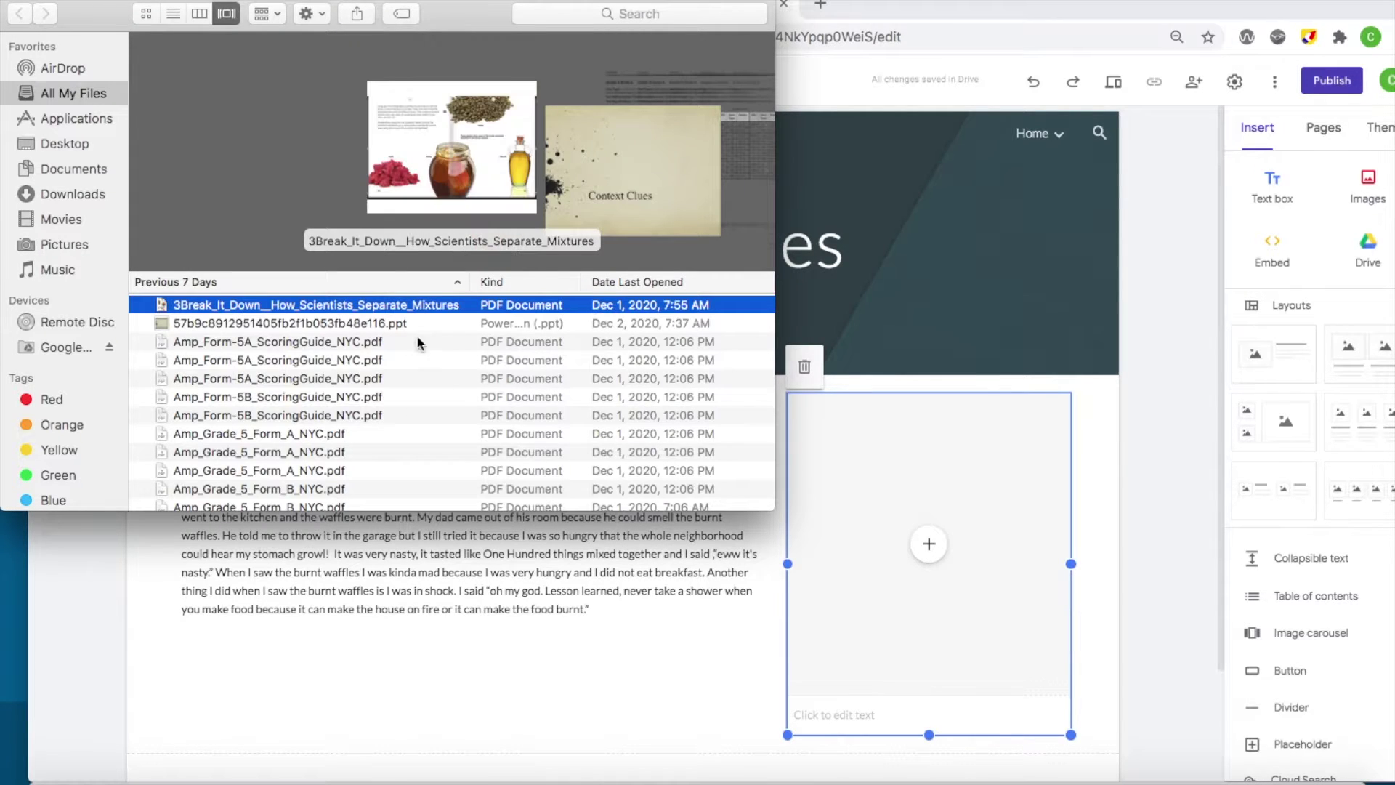
scroll(296, 368, down, 1)
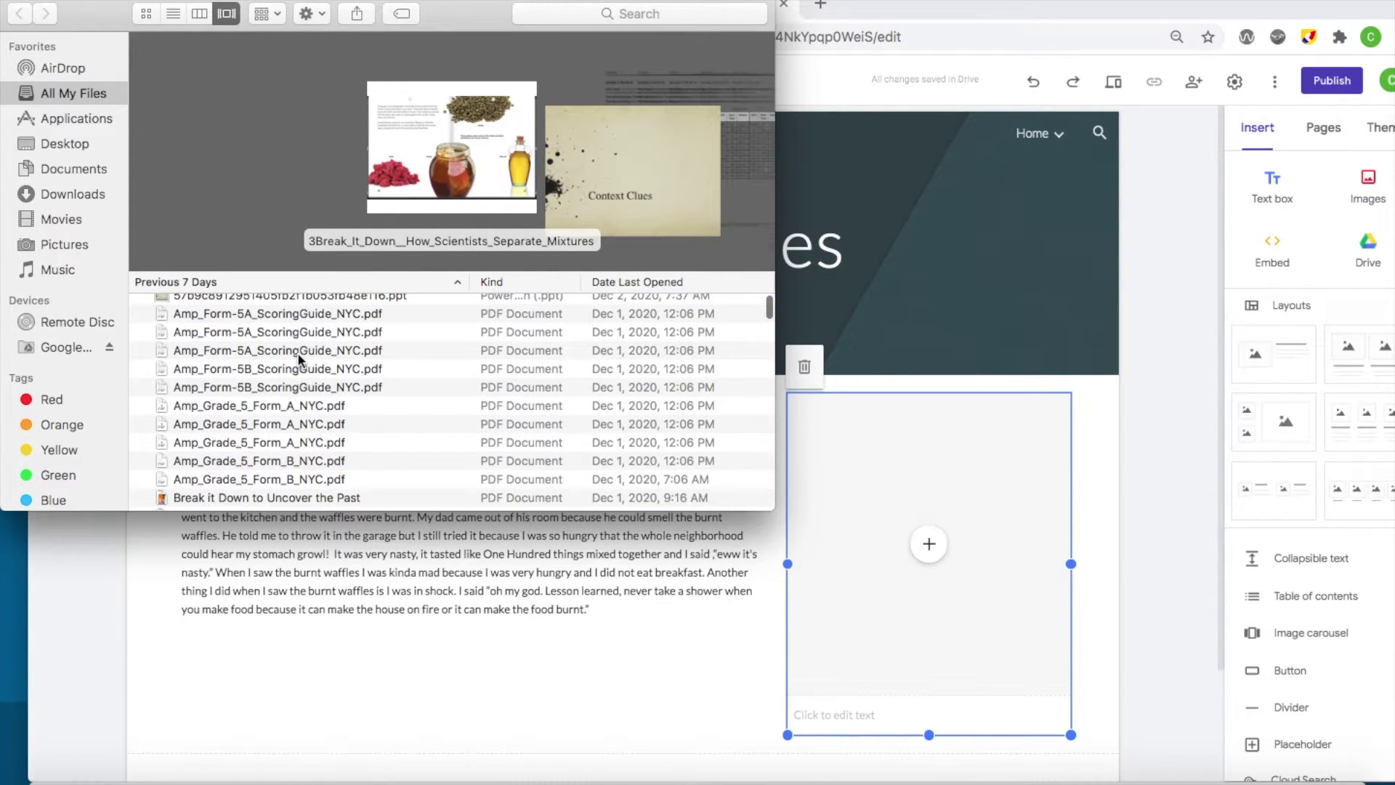
key(Down)
key(Down)
key(Down)
key(Down)
key(Down)
key(Down)
key(Down)
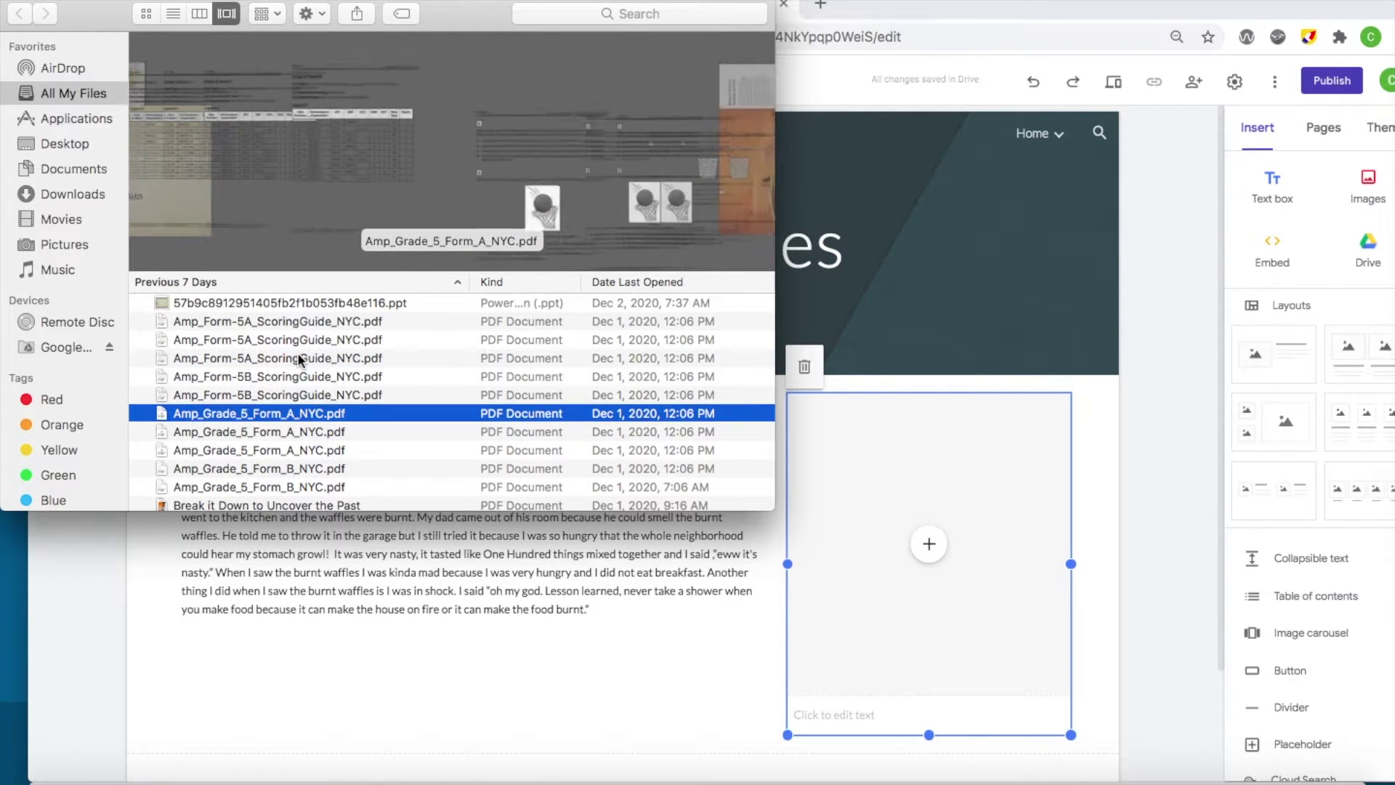
key(Down)
key(Down)
key(Down)
key(Down)
key(Down)
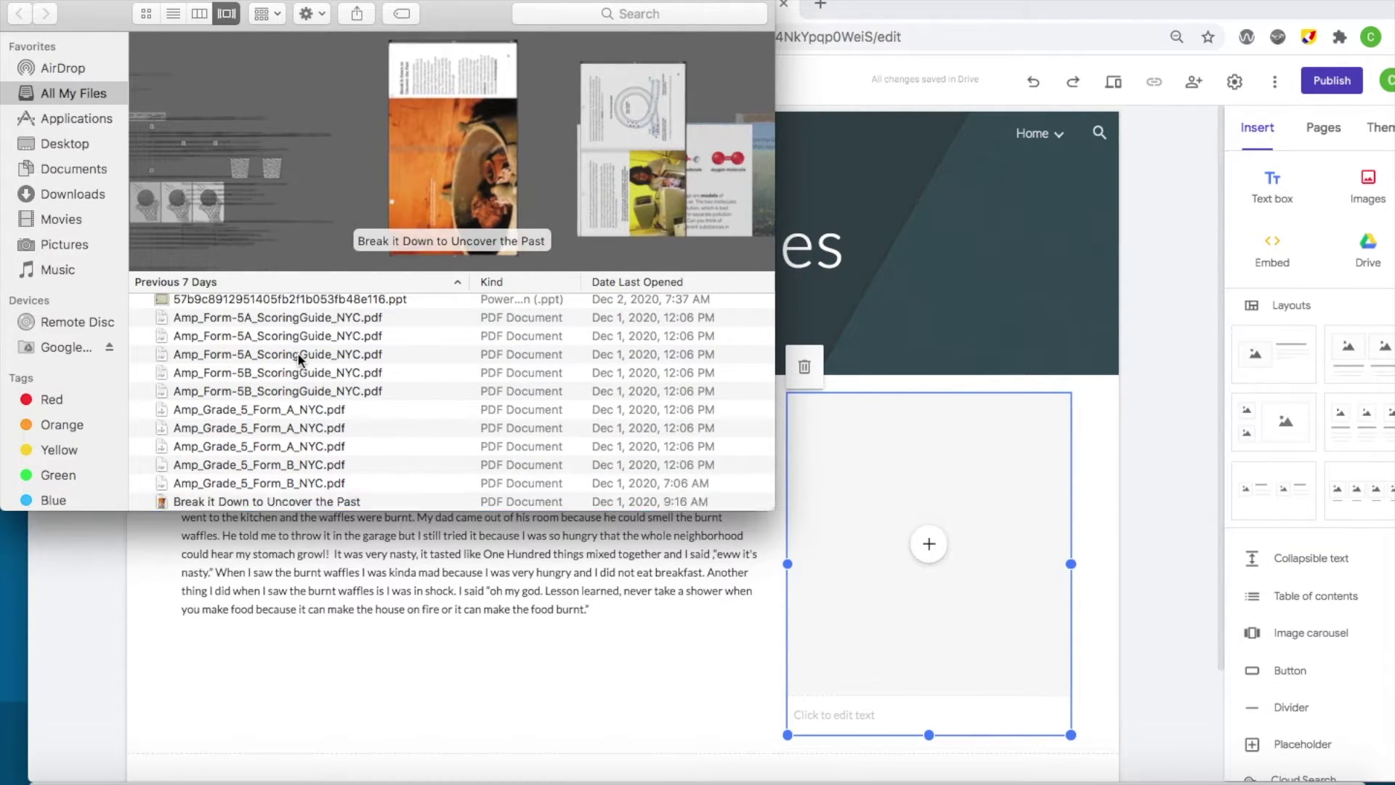
key(Down)
key(Down)
key(Down)
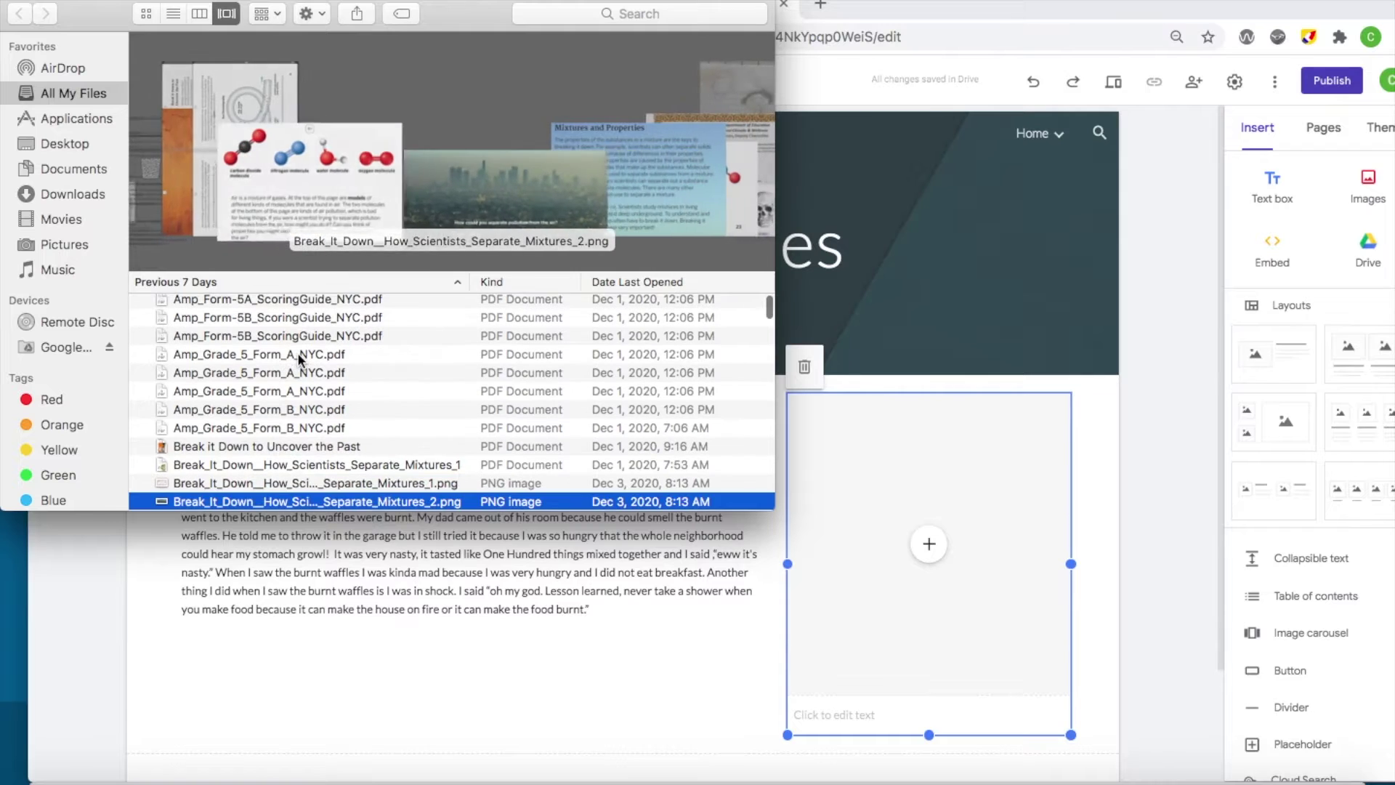
key(Down)
key(Down)
key(Down)
key(Down)
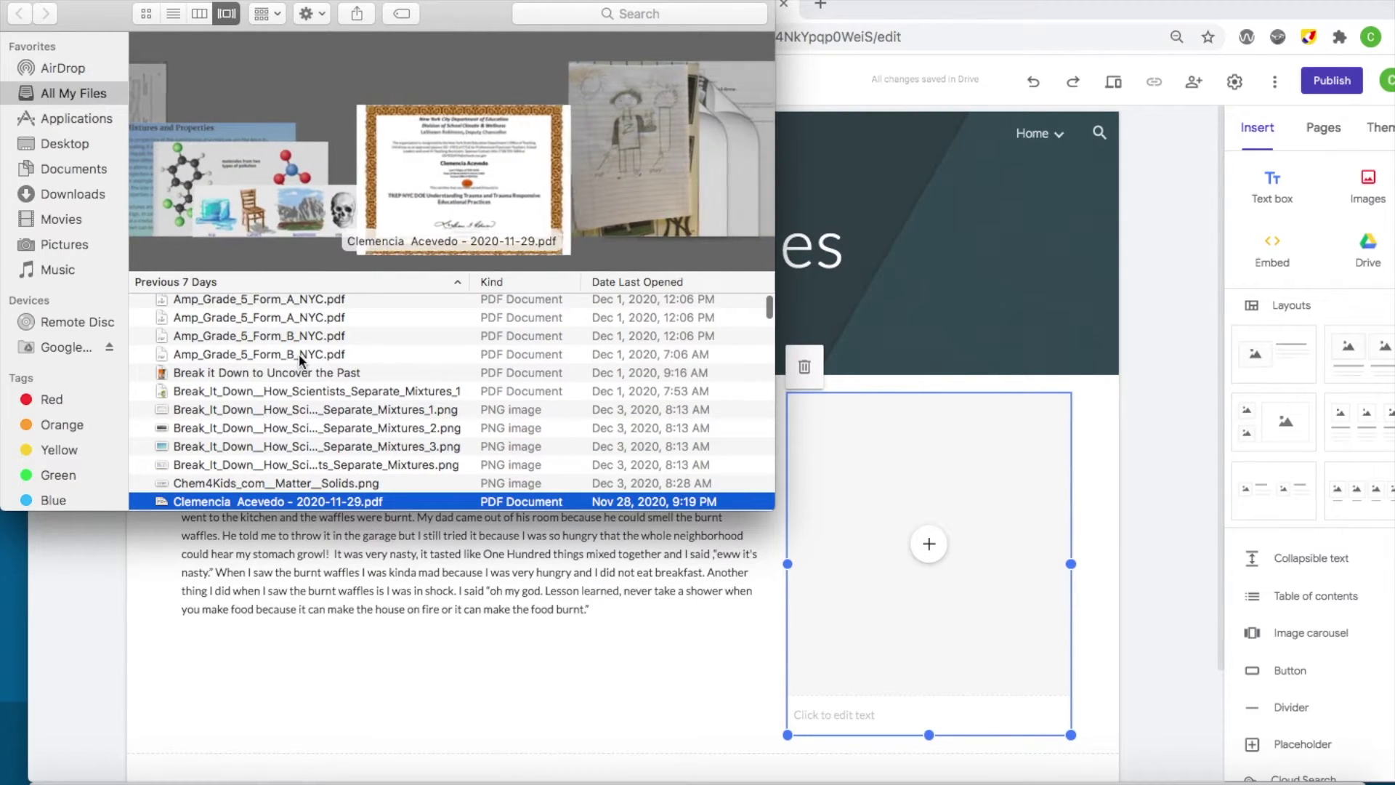
key(Down)
key(Up)
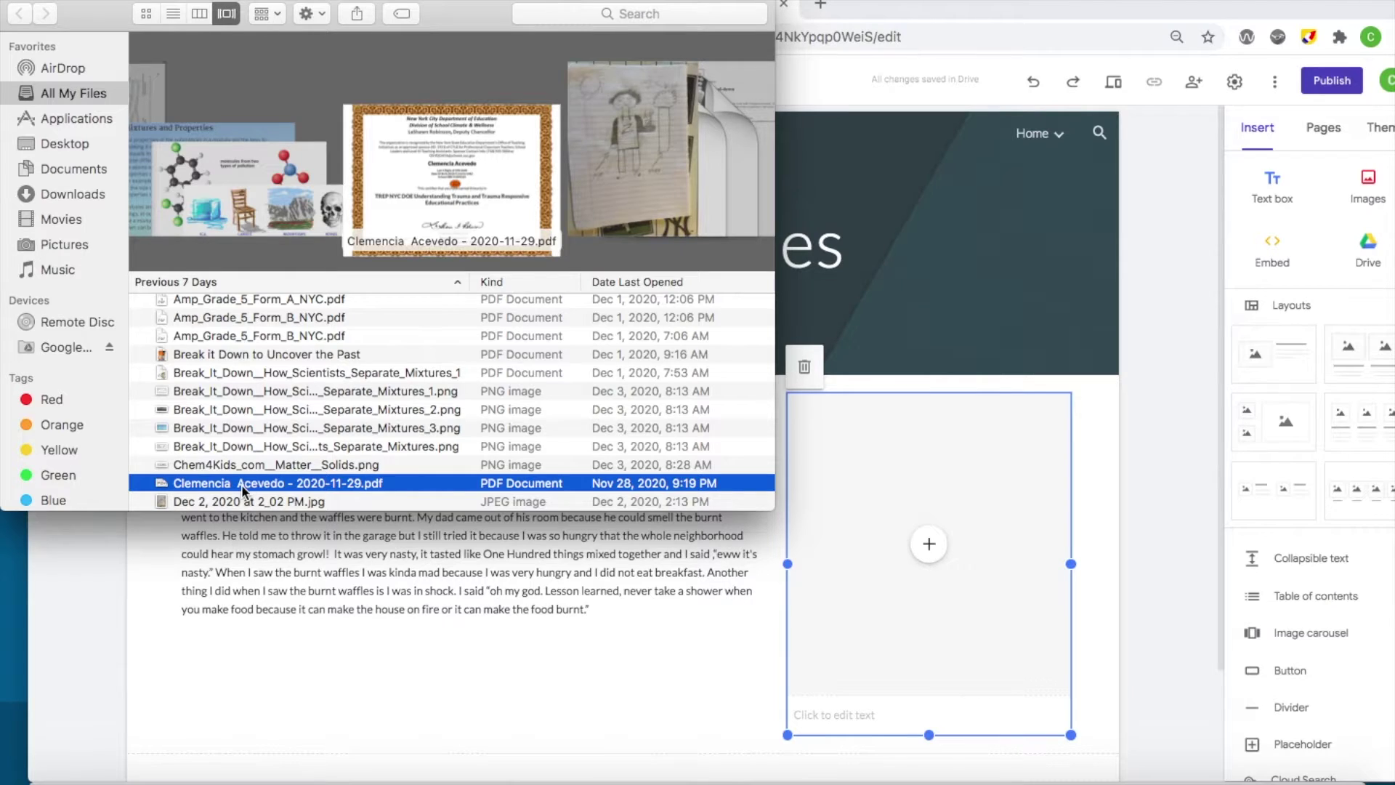
- Try to place the selected PDF file from Finder directly into the image placeholder beside the story
drag(195, 482, 838, 595)
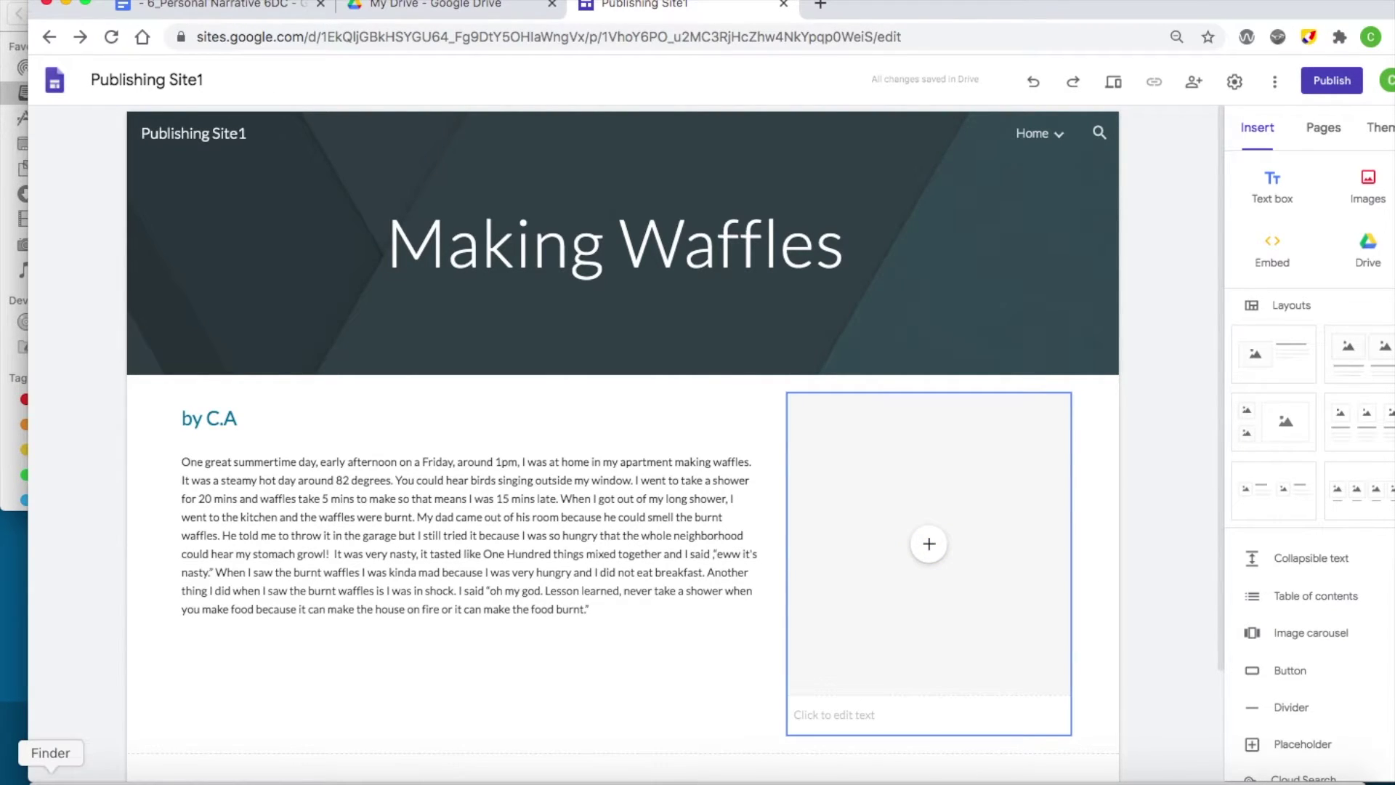
click(51, 777)
drag(203, 489, 883, 499)
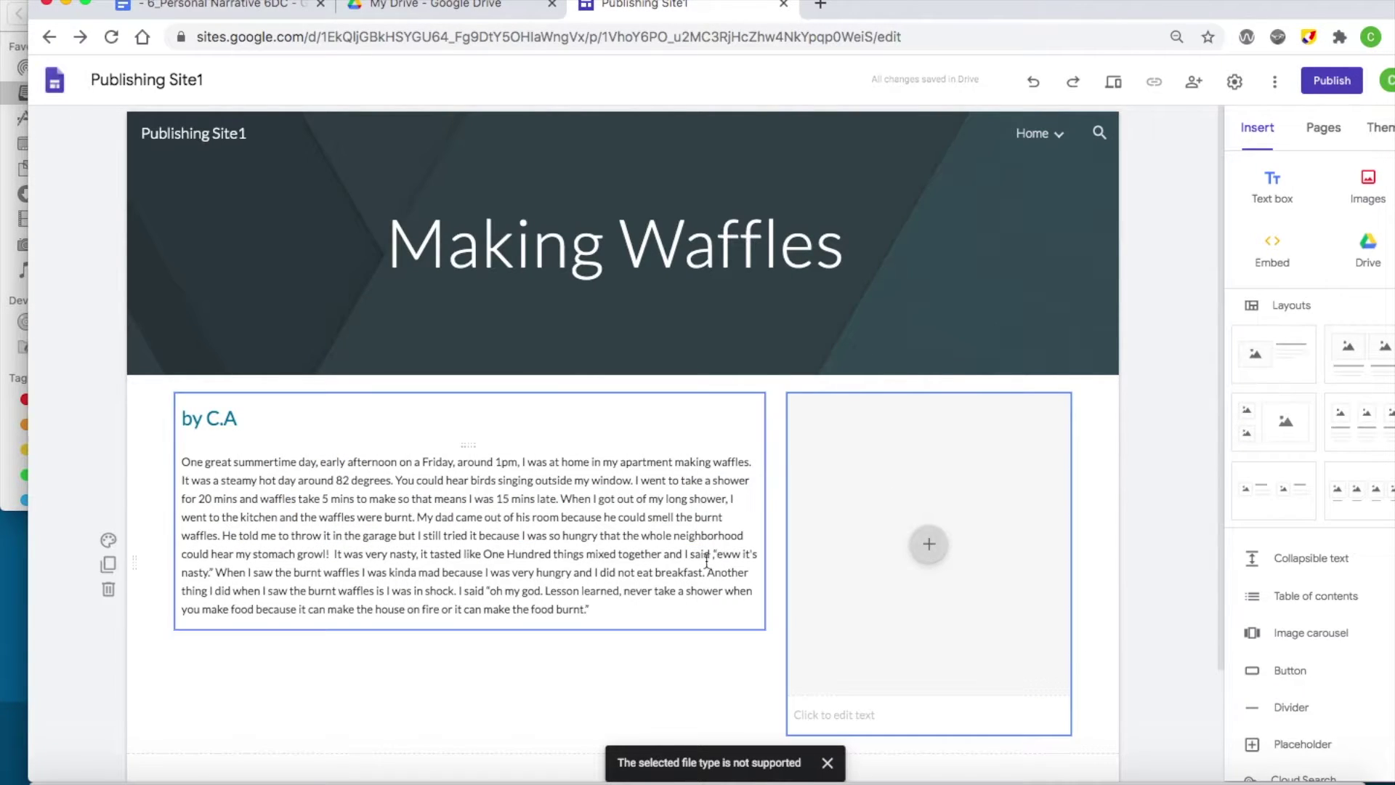
- Upload the image "Dec 2, 2020 at 2_02 PM.jpg" from the Downloads folder into the image placeholder beside the story
click(887, 614)
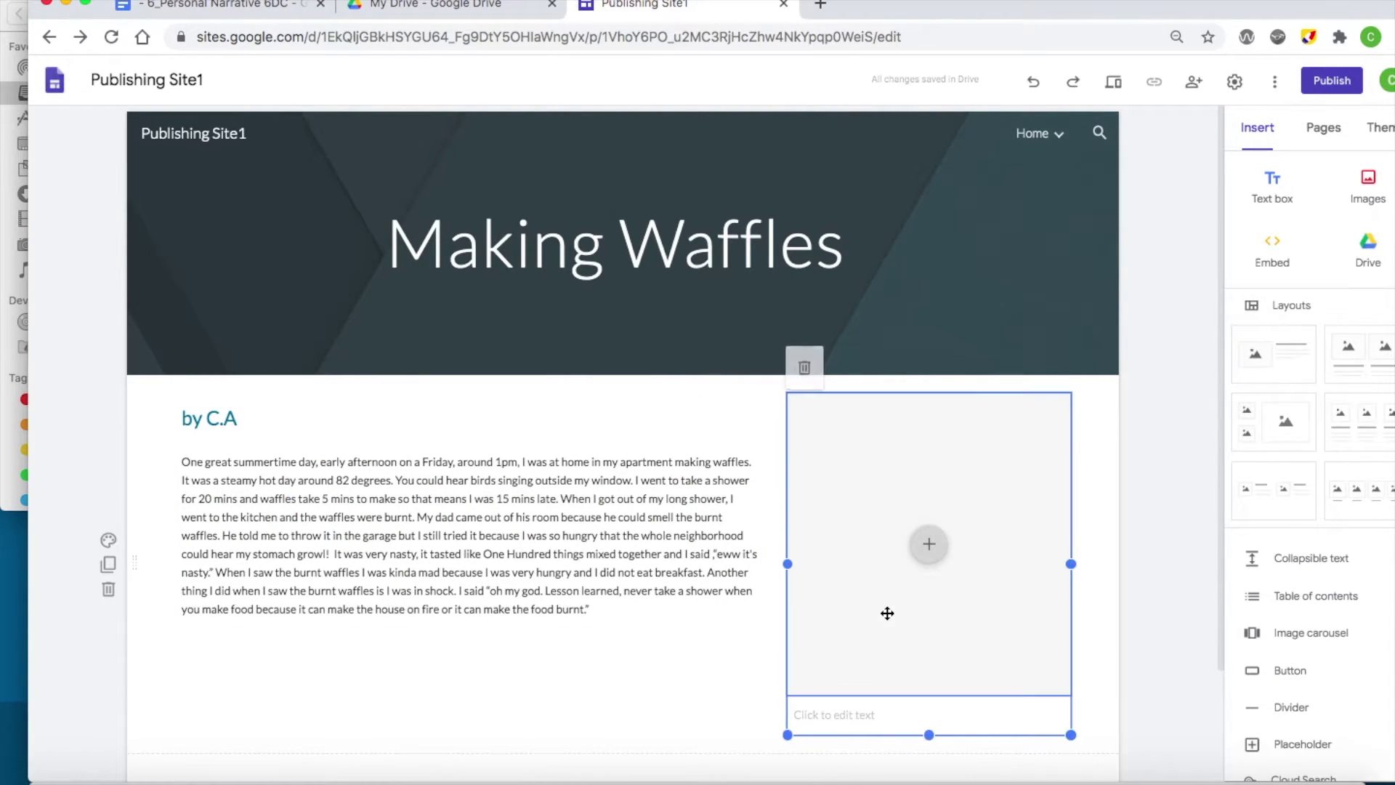
click(930, 545)
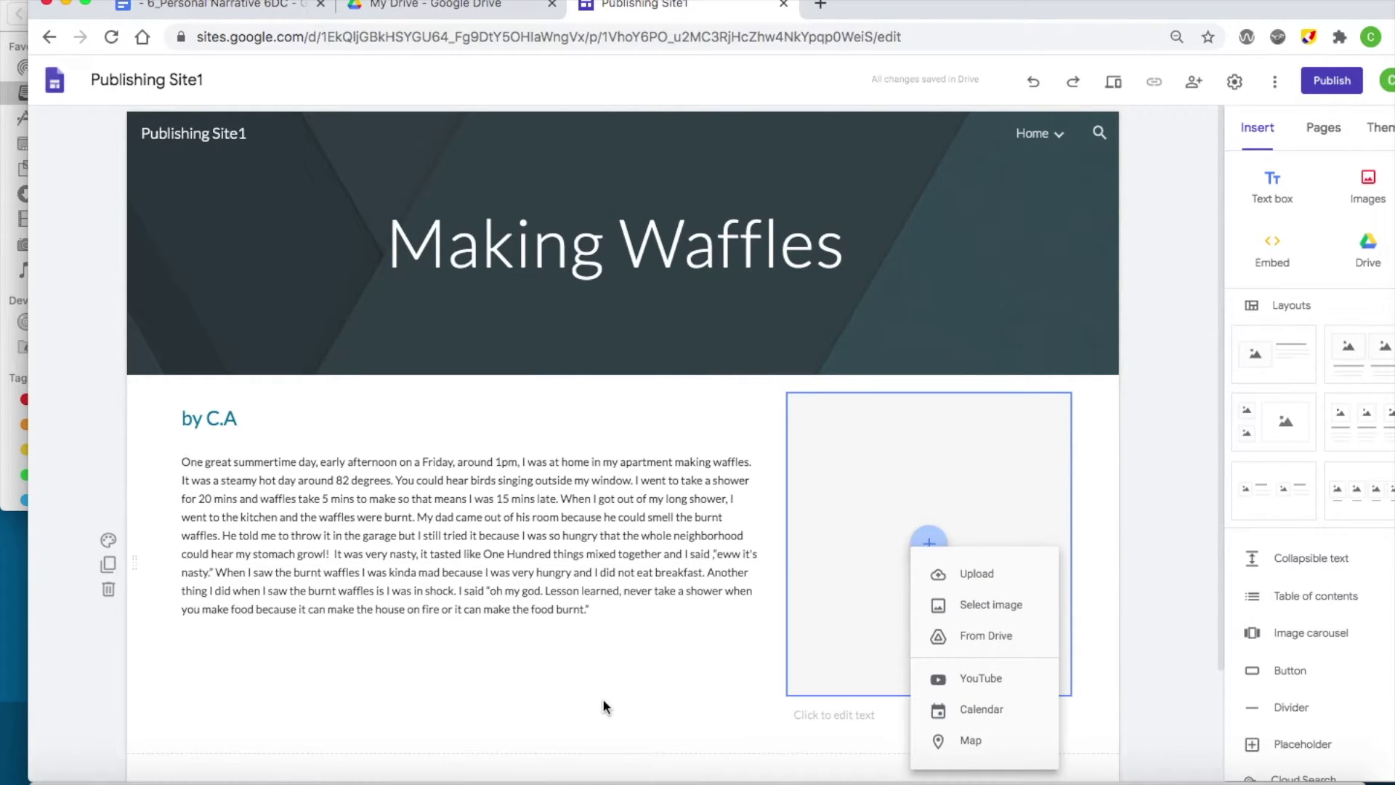
click(954, 576)
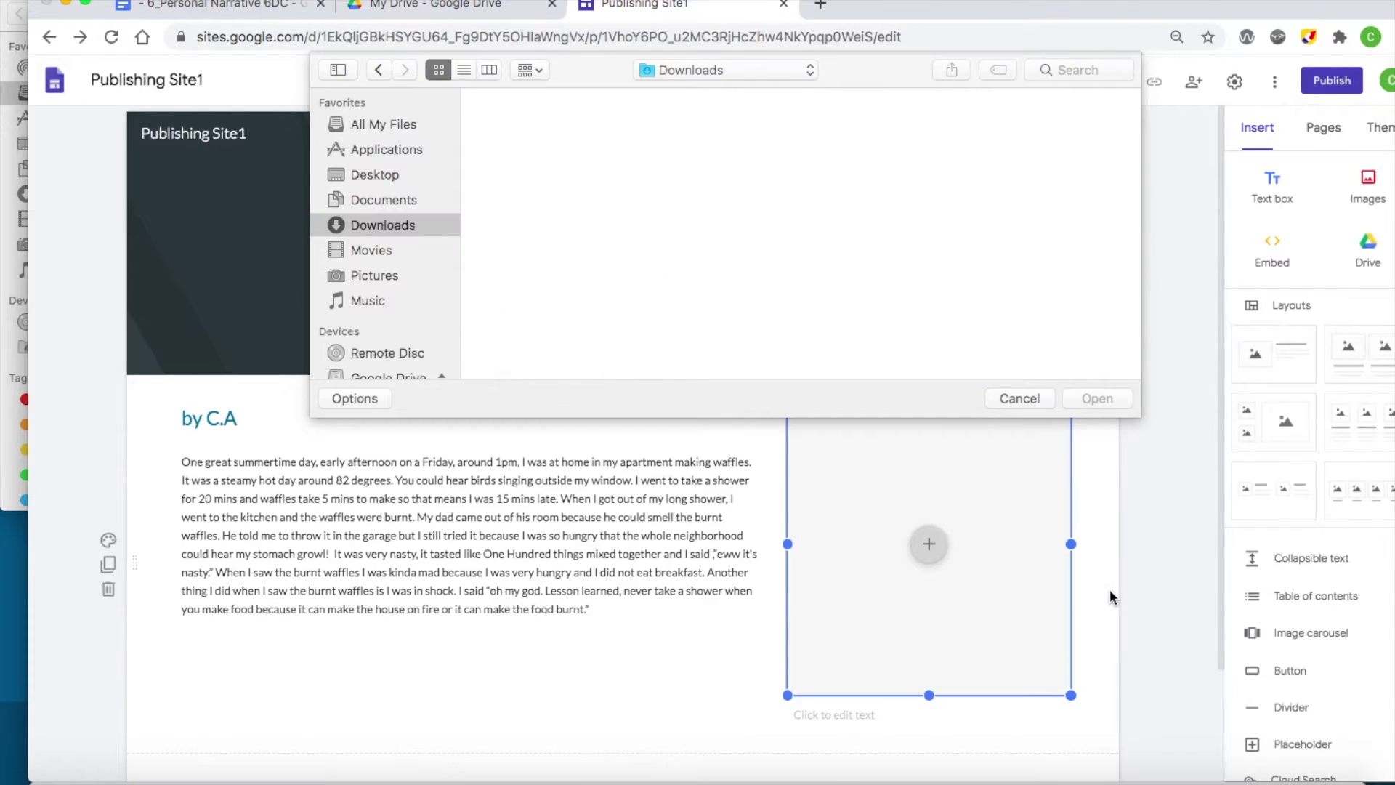
click(730, 147)
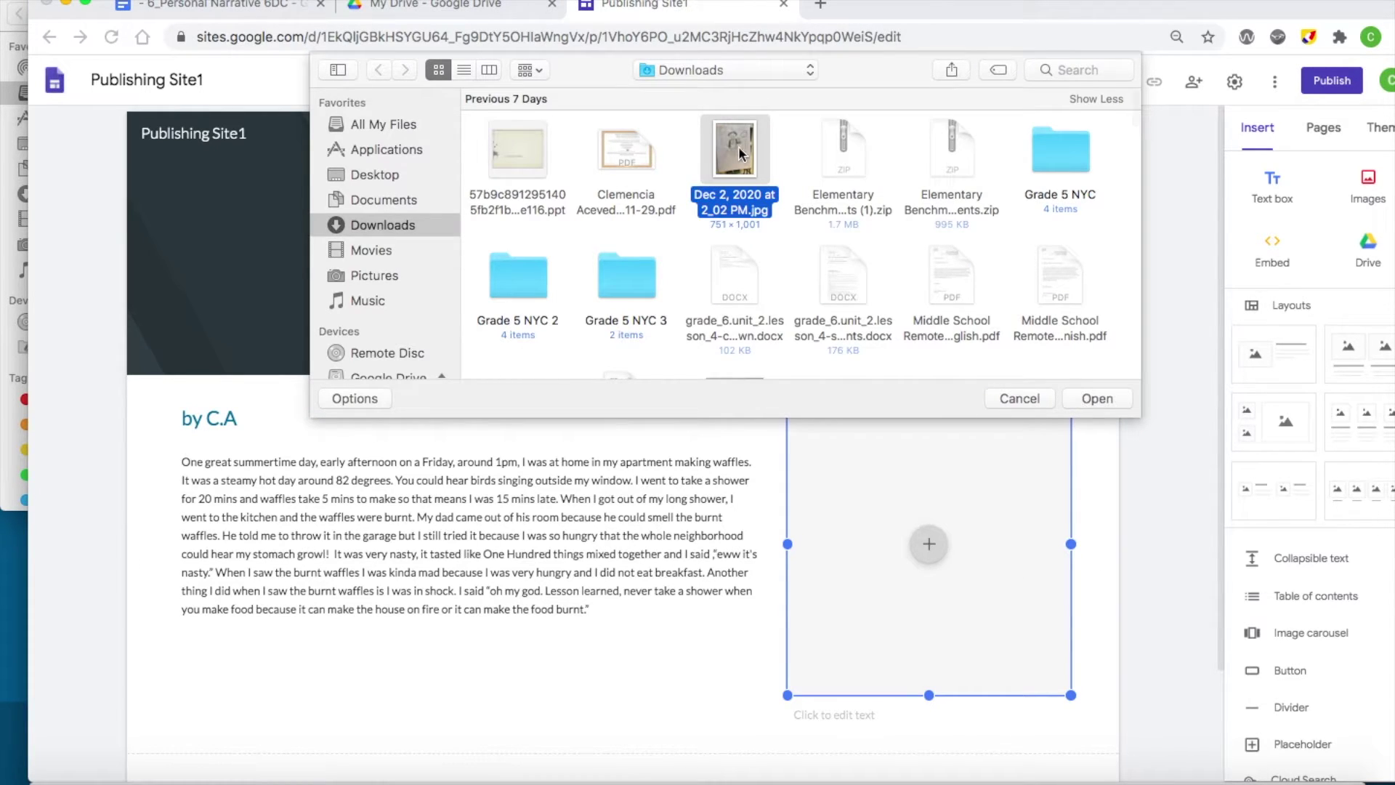
click(1110, 401)
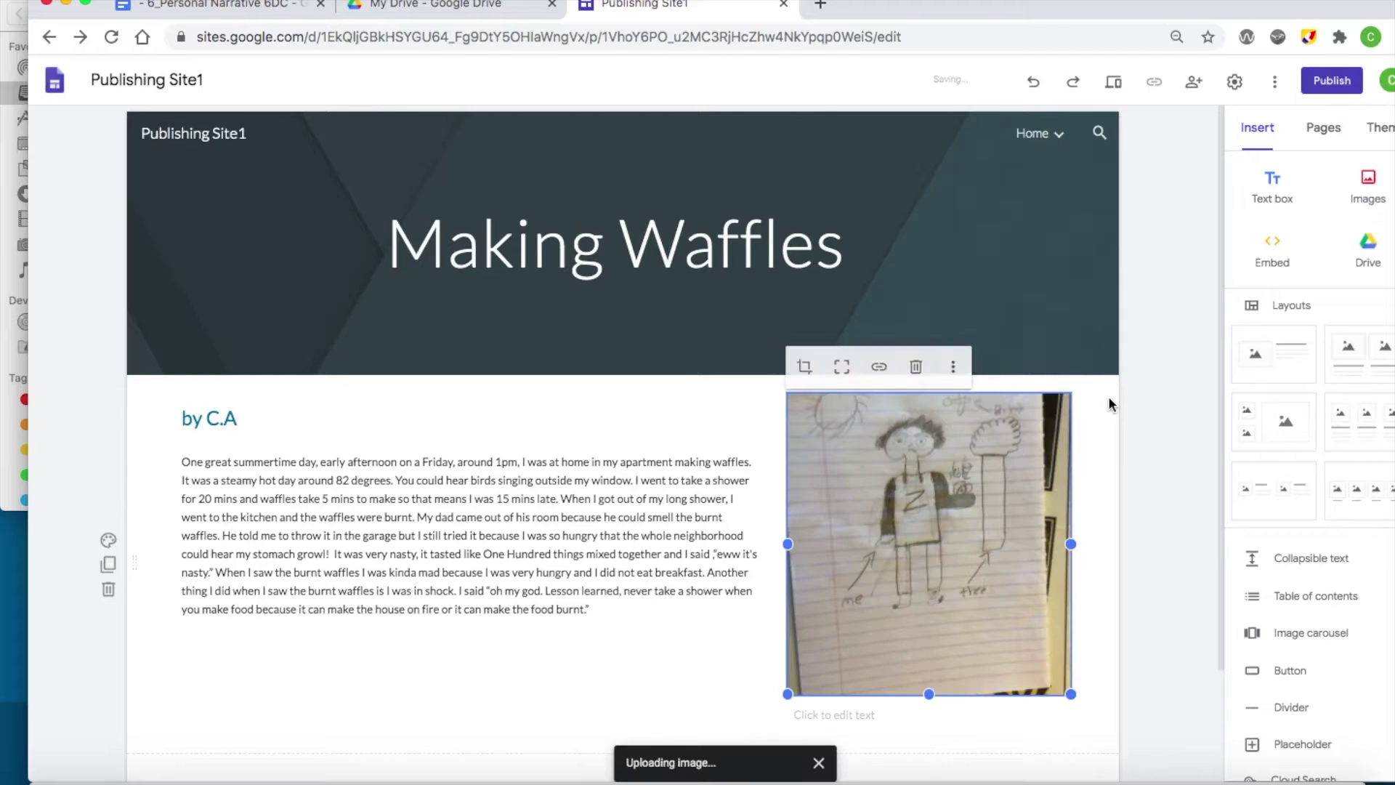
drag(1004, 483, 975, 475)
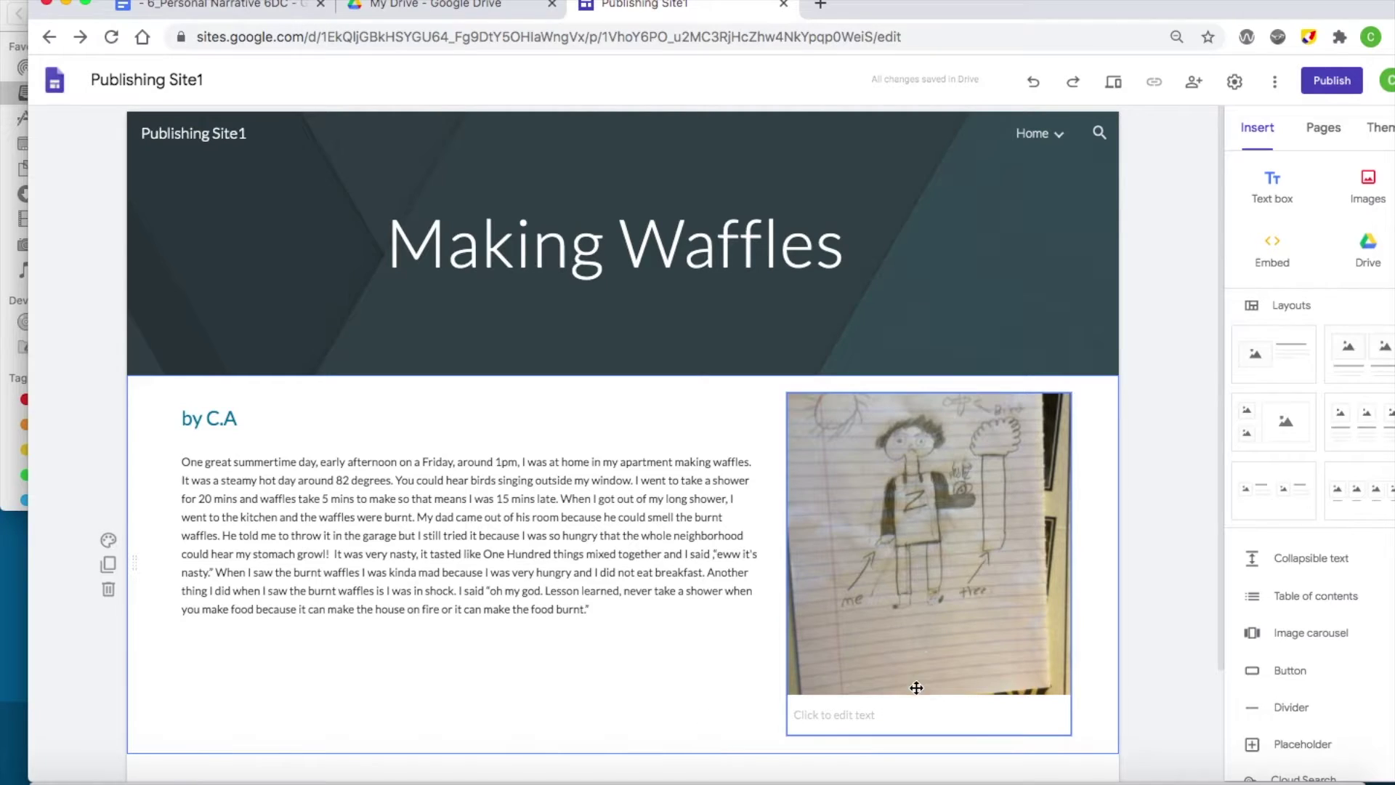
click(925, 712)
drag(937, 579, 904, 527)
scroll(640, 655, down, 4)
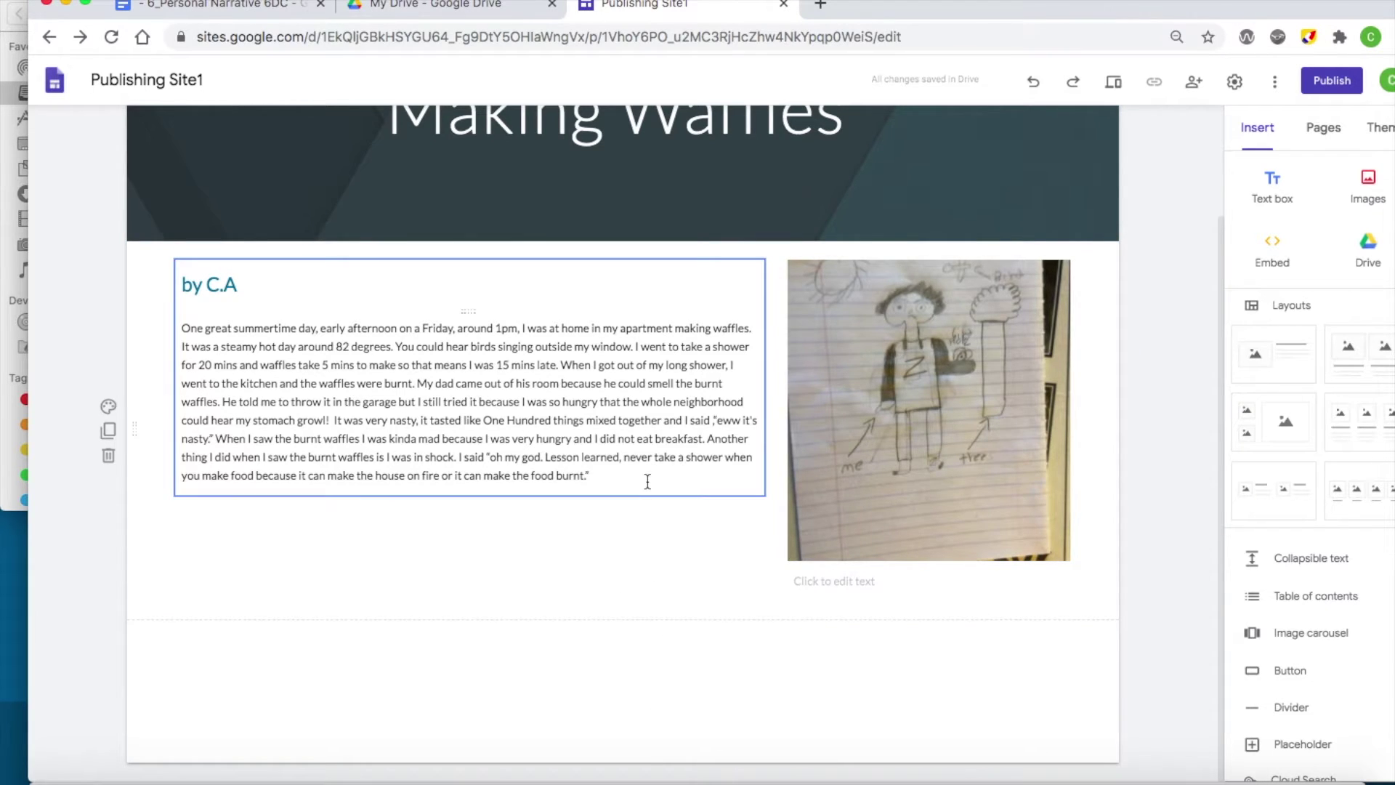
click(221, 283)
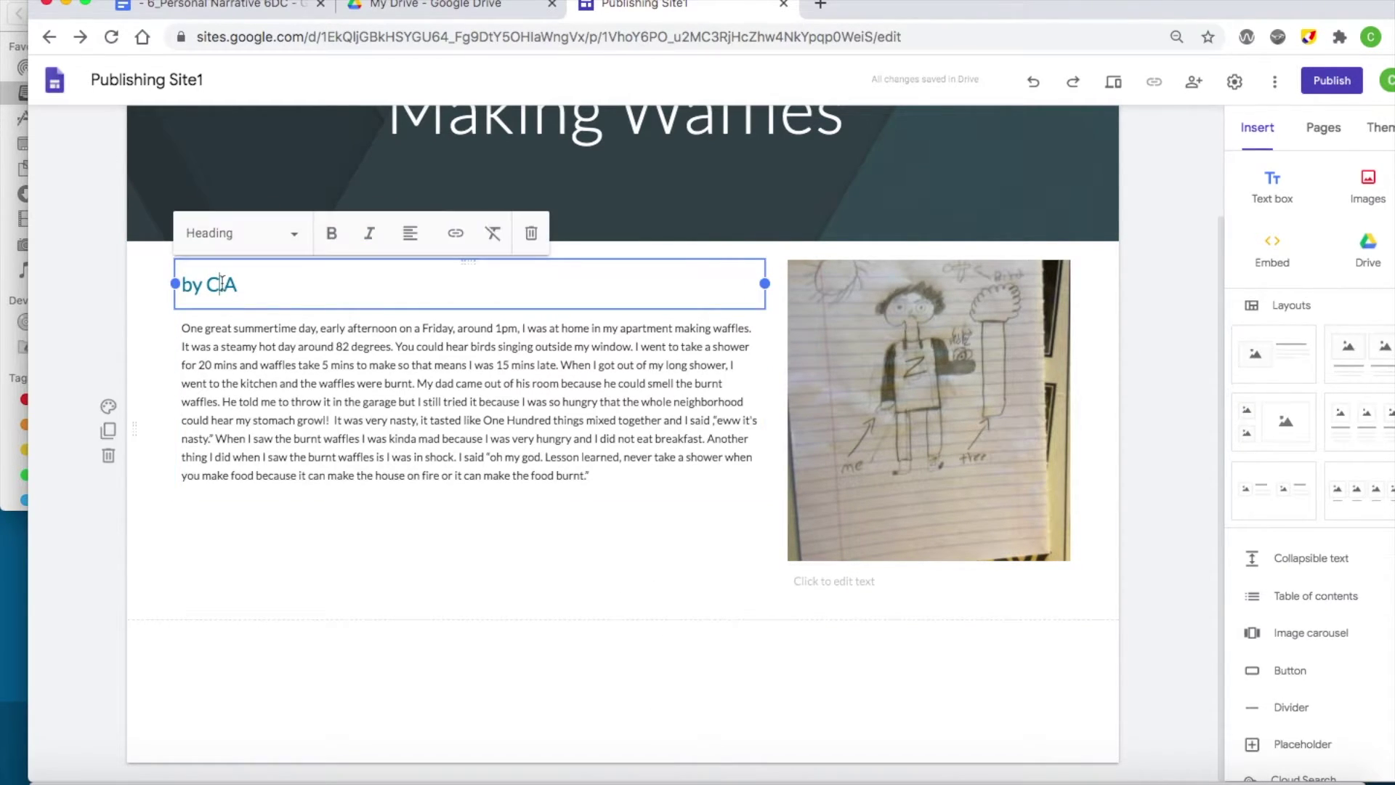
scroll(233, 305, up, 4)
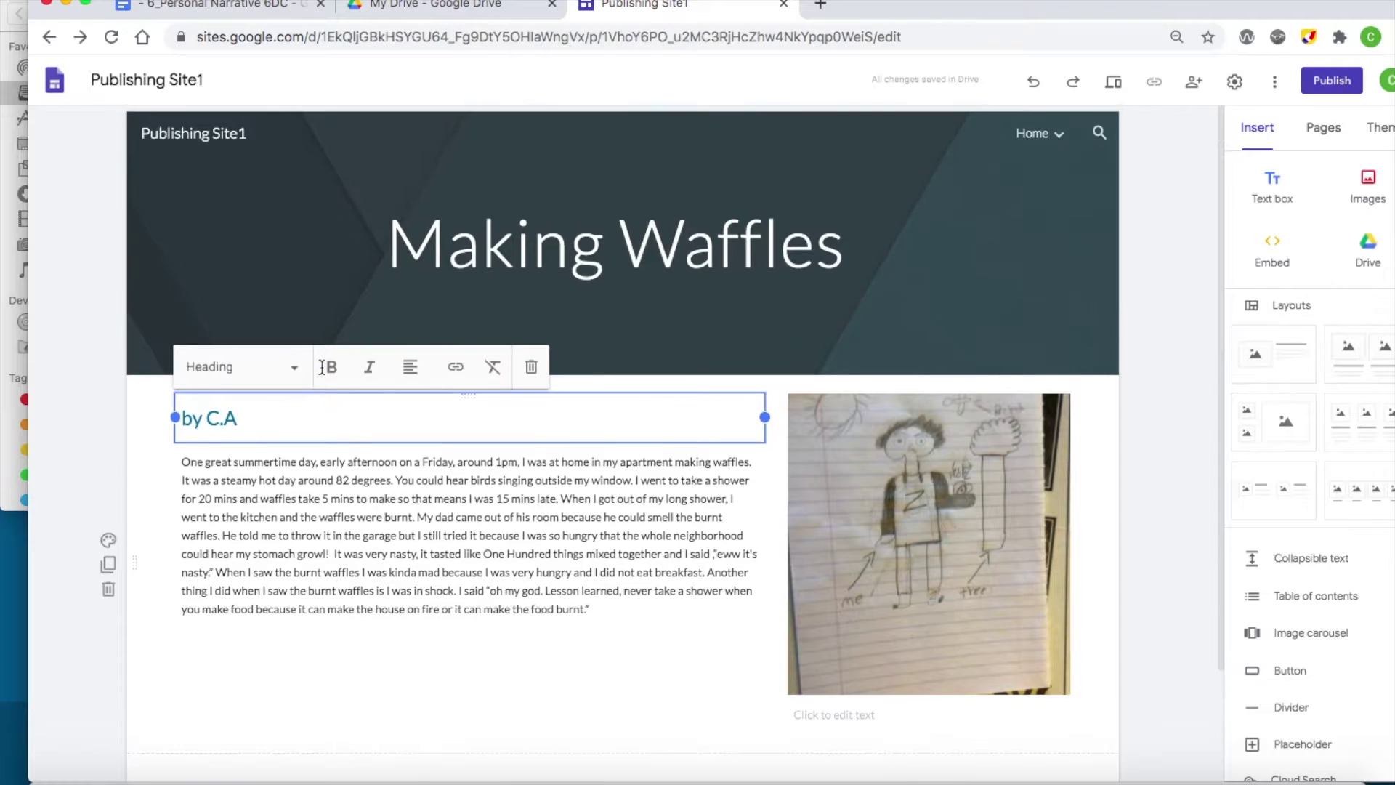
- Set the "Making Waffles" title in the page header to centre alignment
double_click(699, 257)
click(563, 177)
click(452, 239)
triple_click(453, 240)
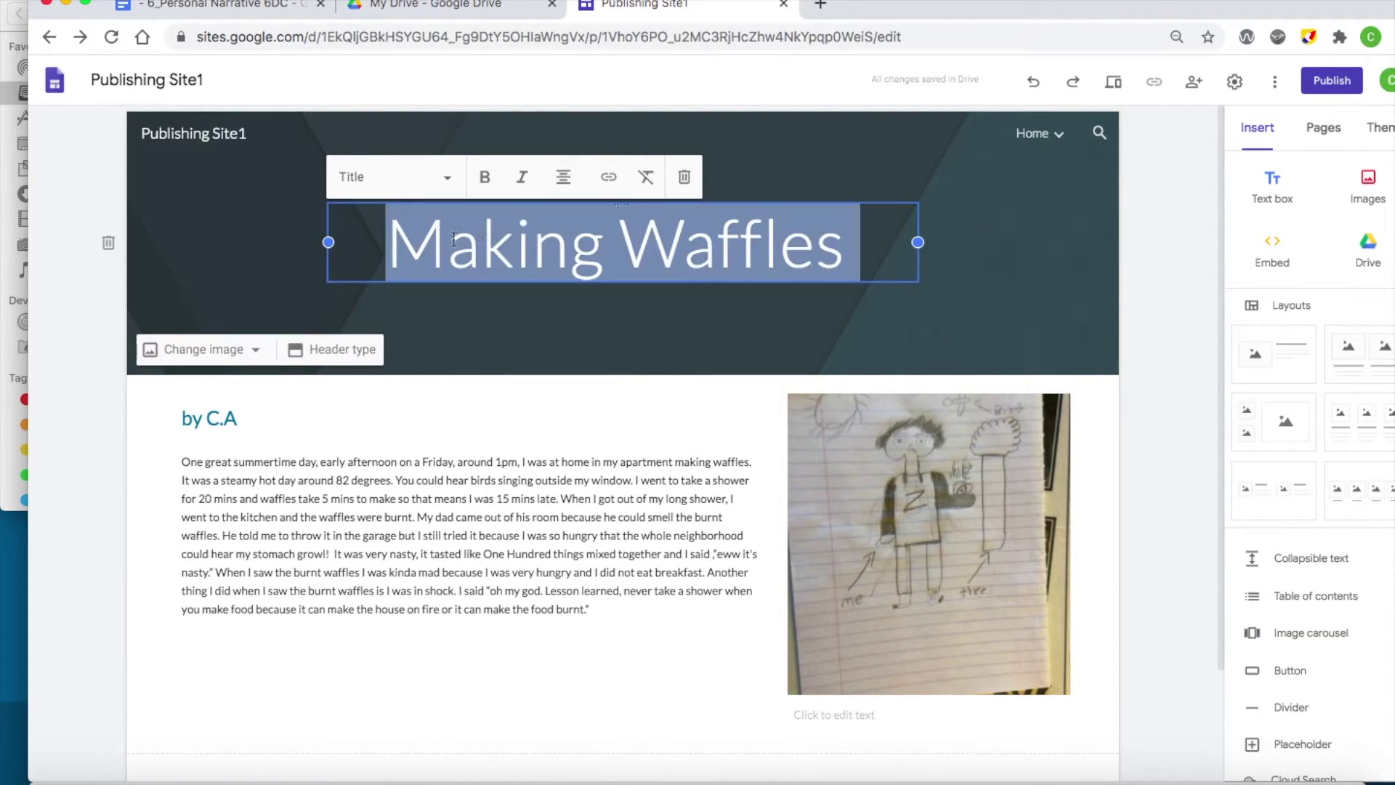
click(563, 176)
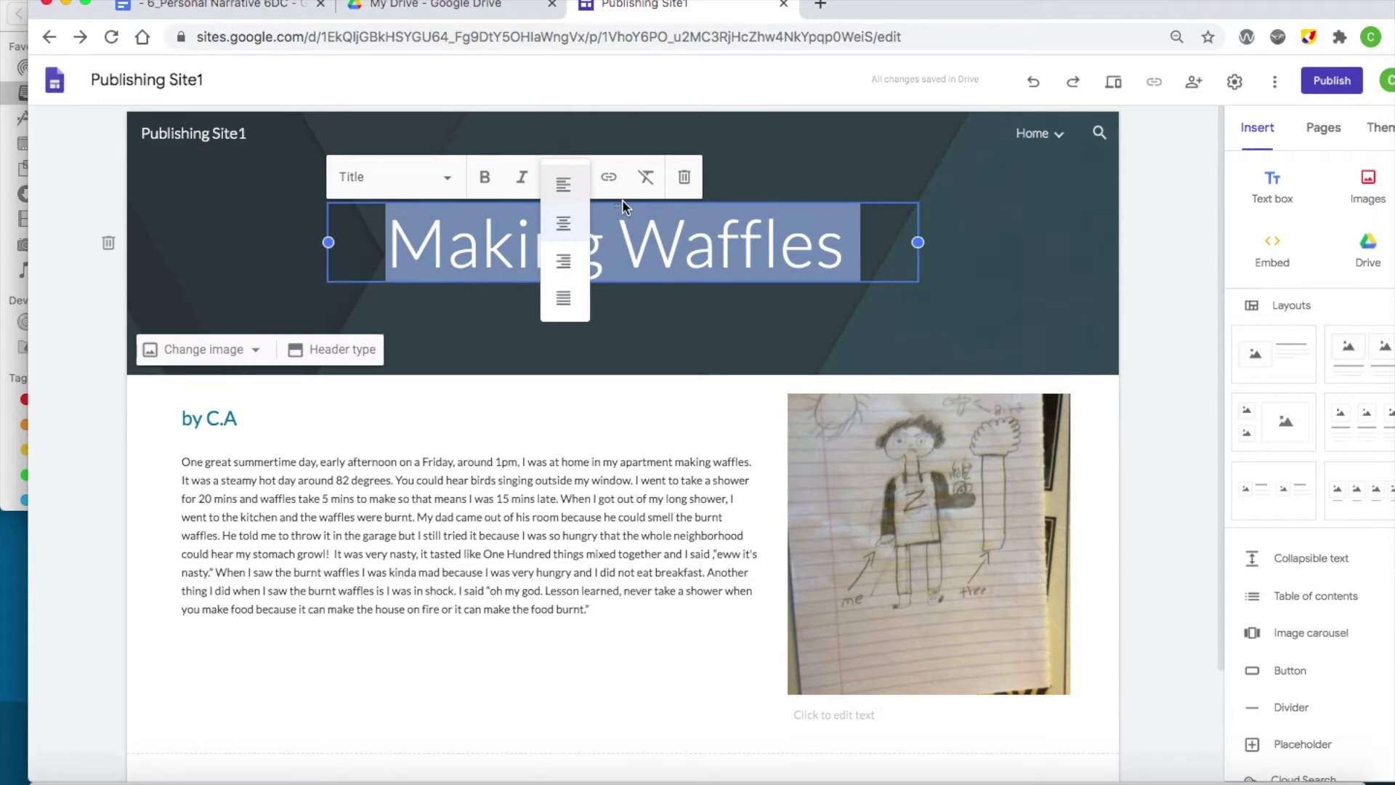
click(564, 223)
click(509, 461)
click(247, 536)
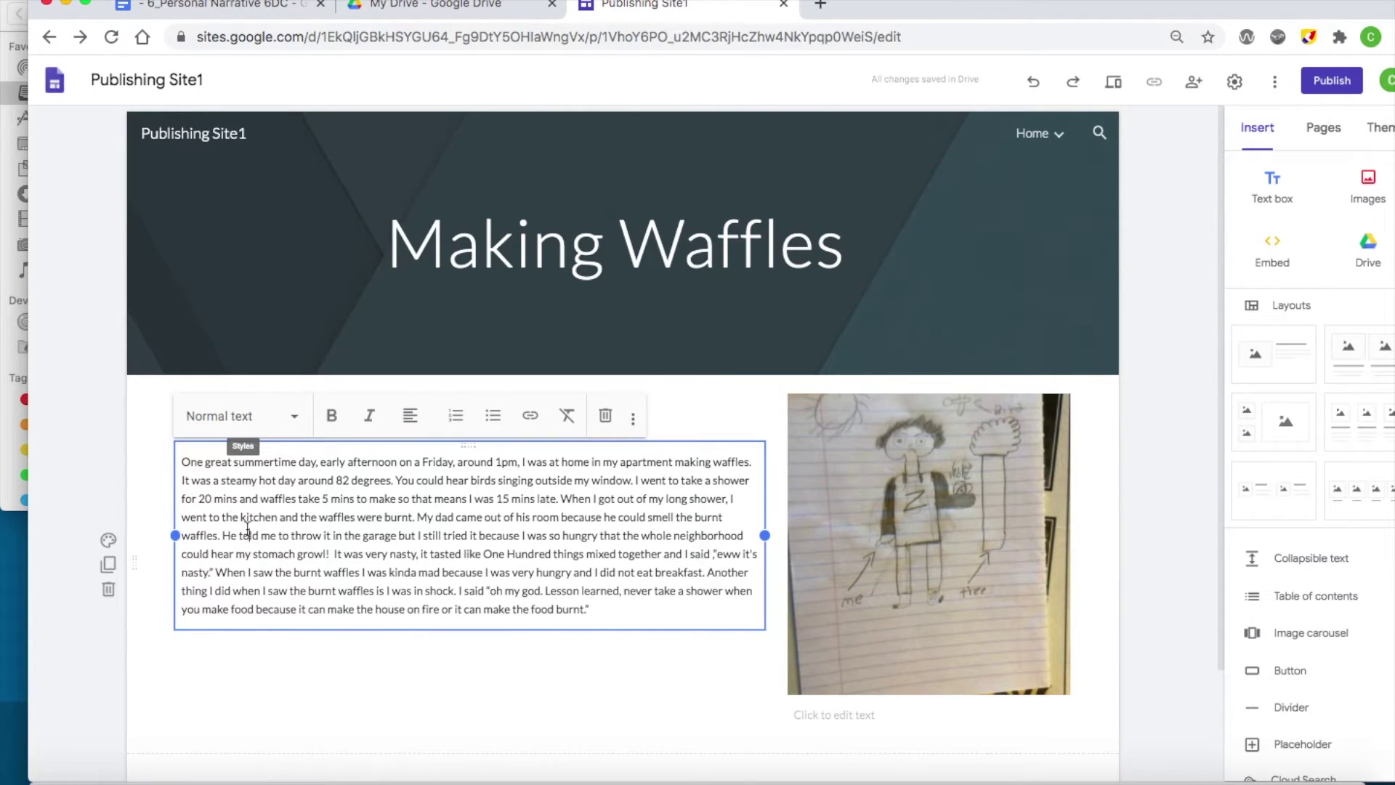
click(212, 423)
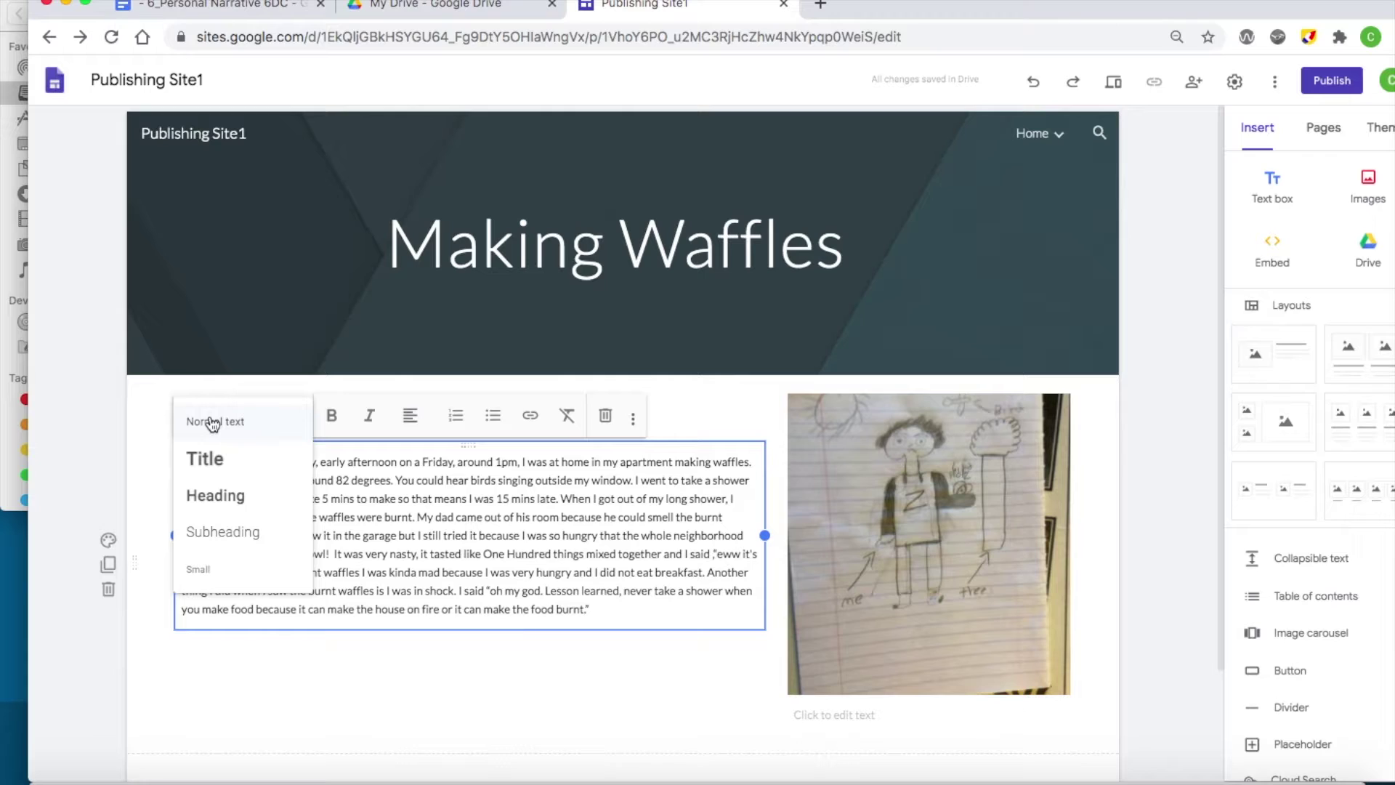
click(119, 394)
- Centre the "by C.A" byline above the story text
click(220, 421)
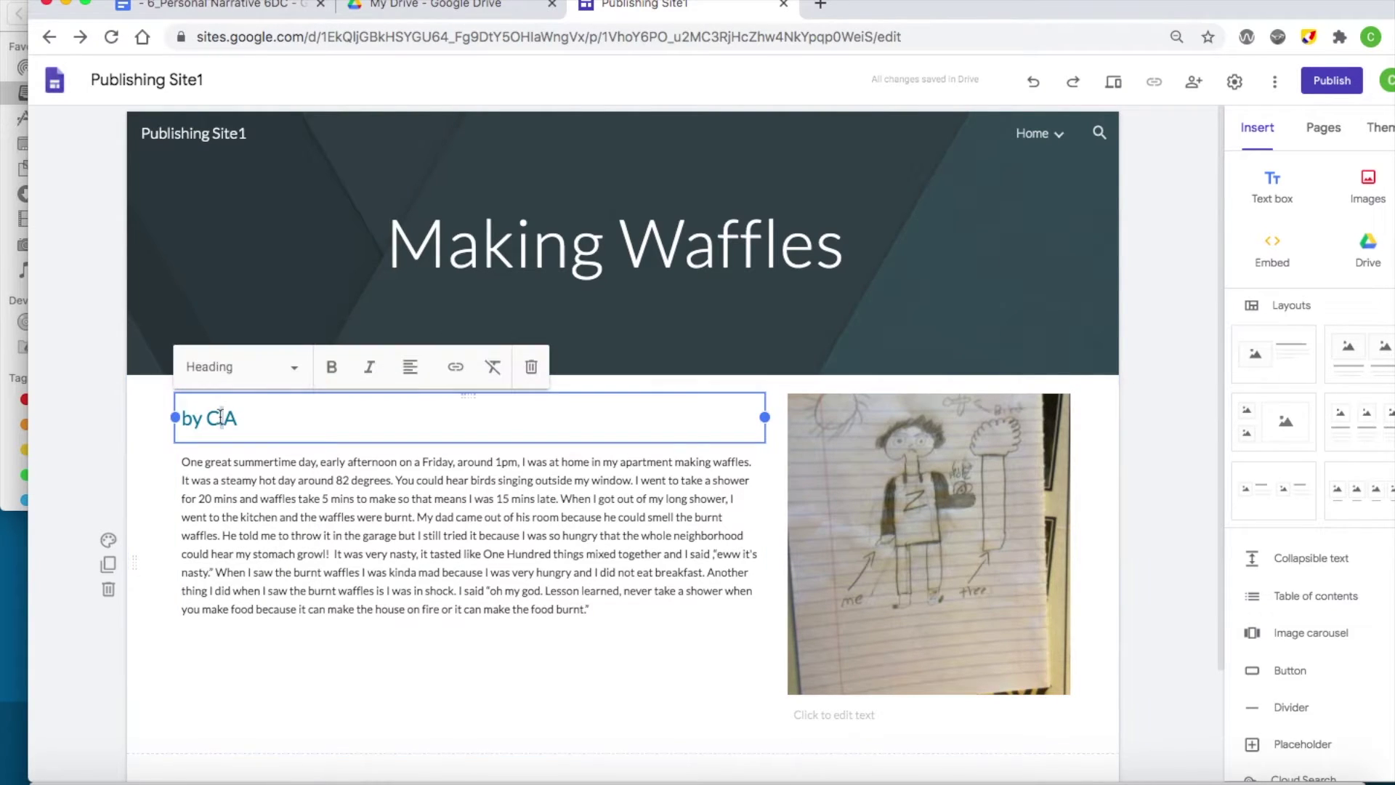
triple_click(219, 422)
click(411, 372)
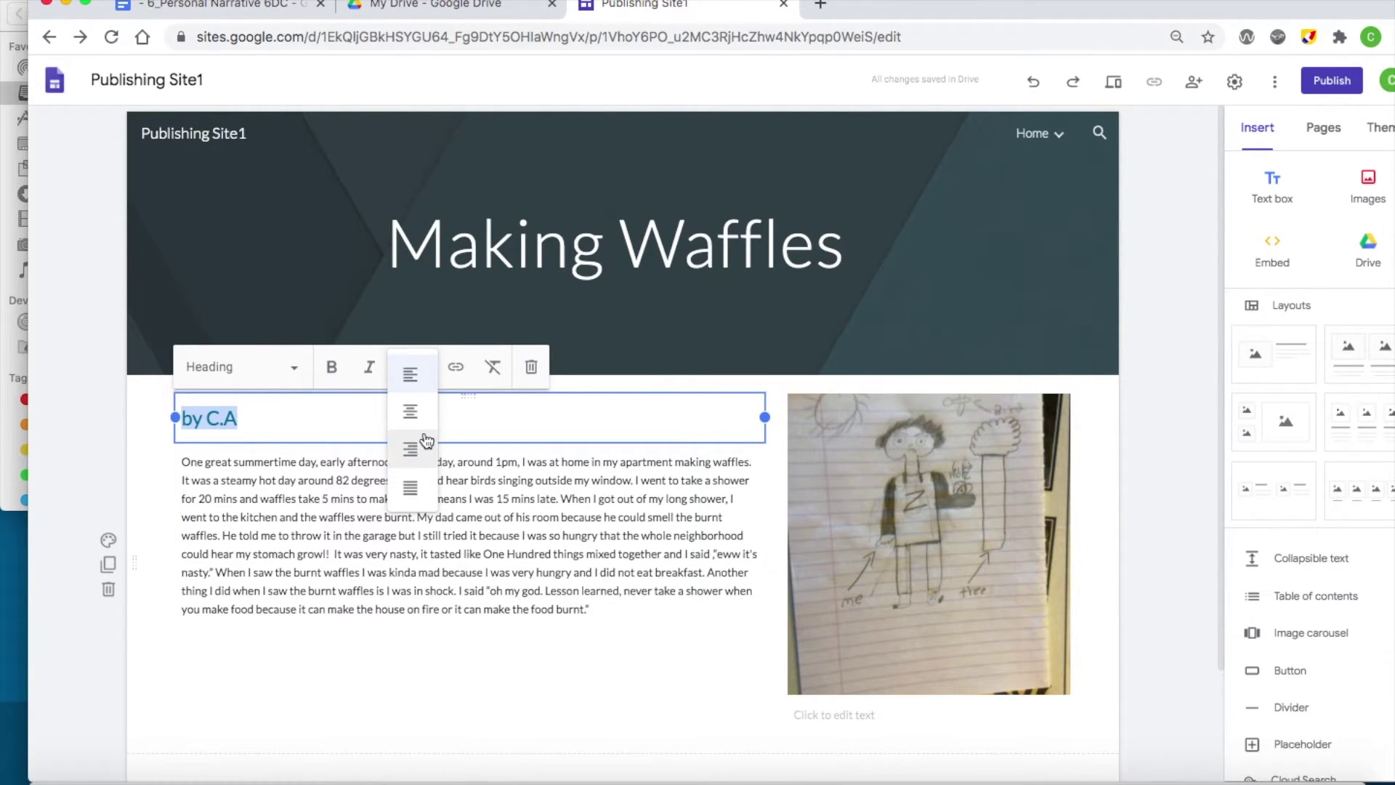
click(411, 414)
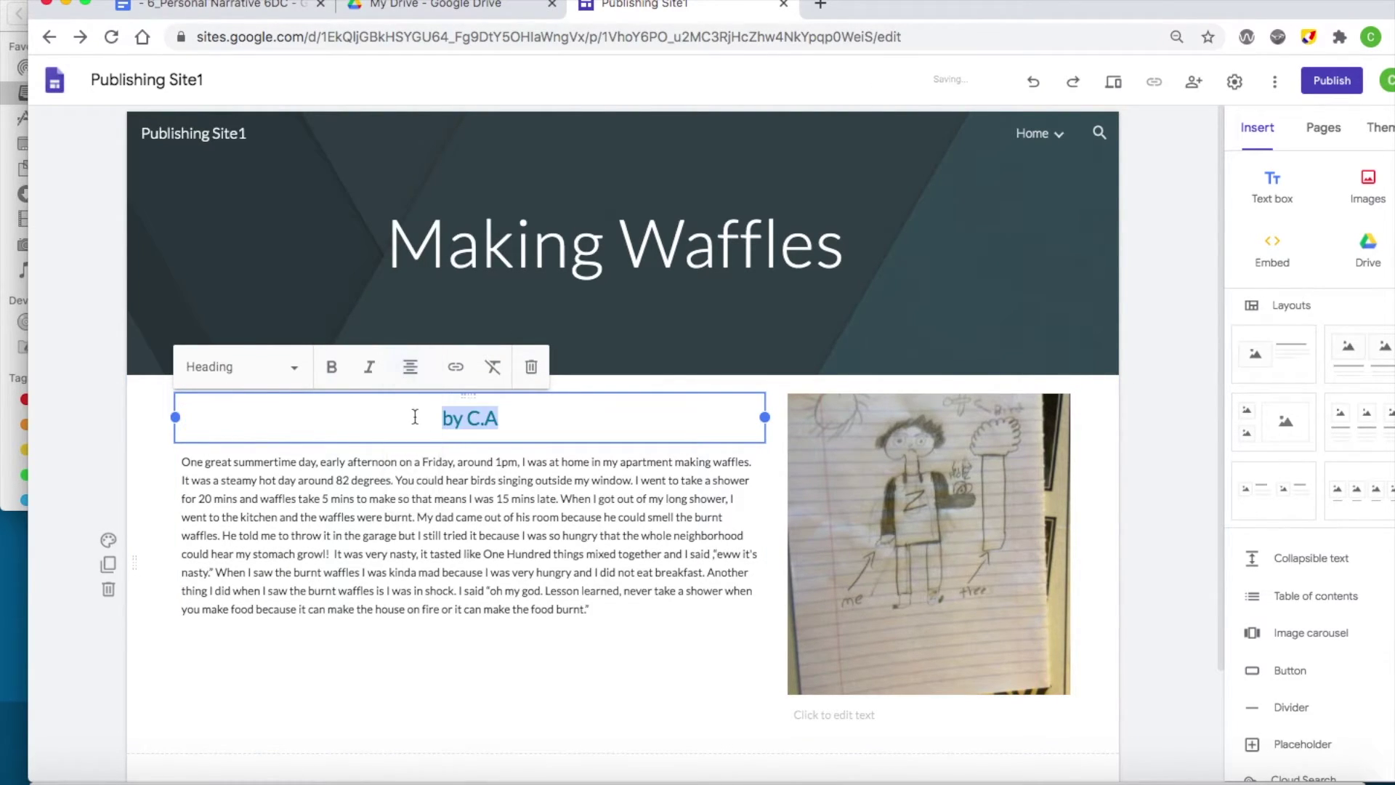
click(625, 670)
scroll(651, 629, down, 2)
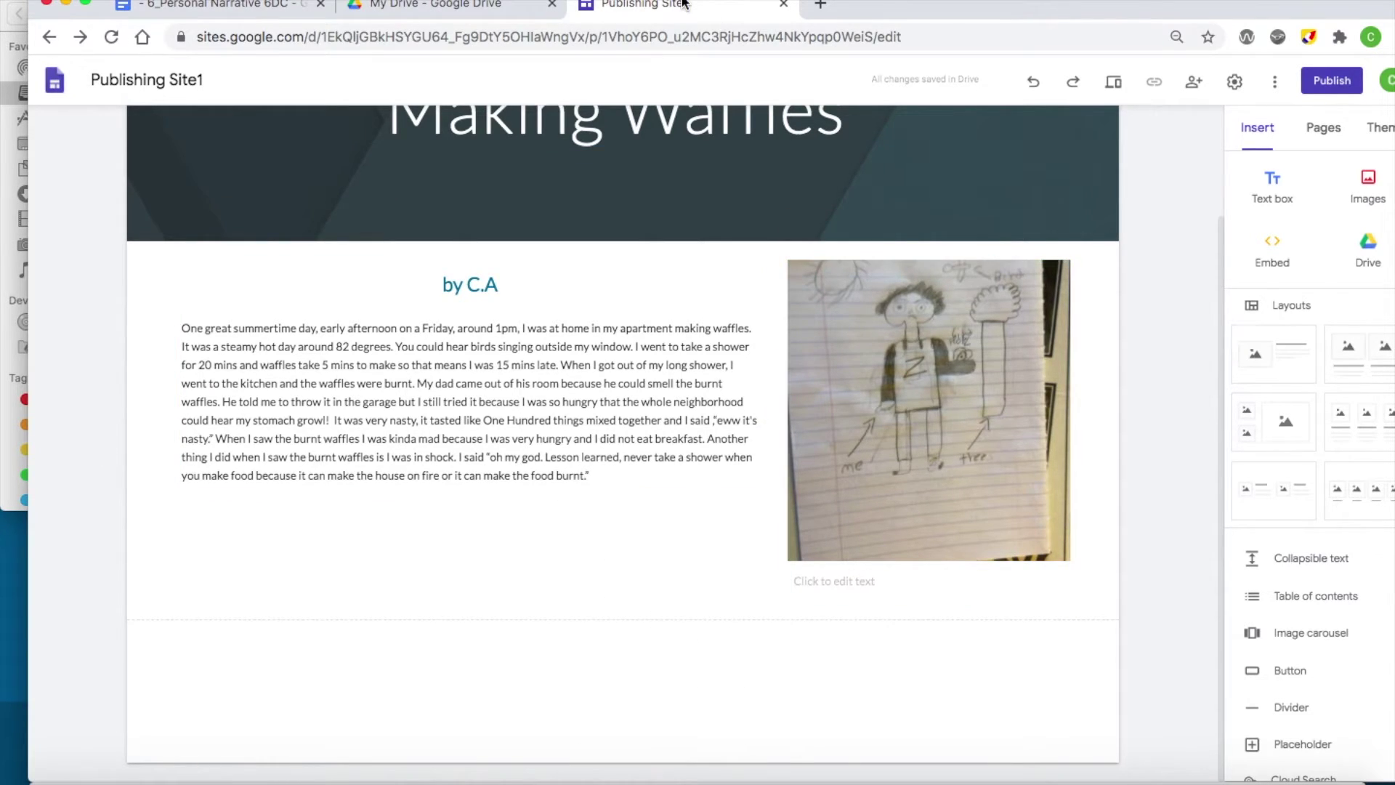
- Switch to My Drive in Google Drive and create a new blank Google Form
click(821, 4)
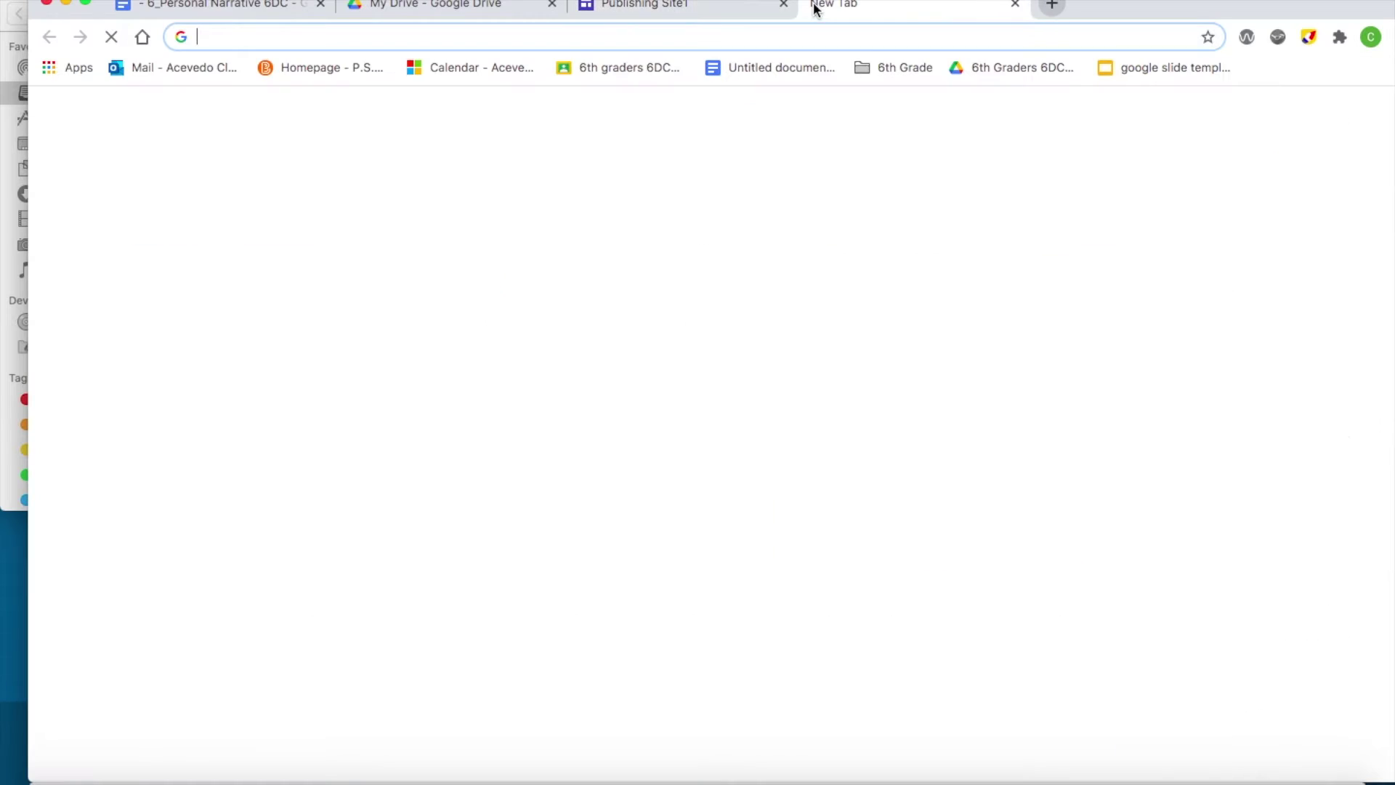
click(420, 6)
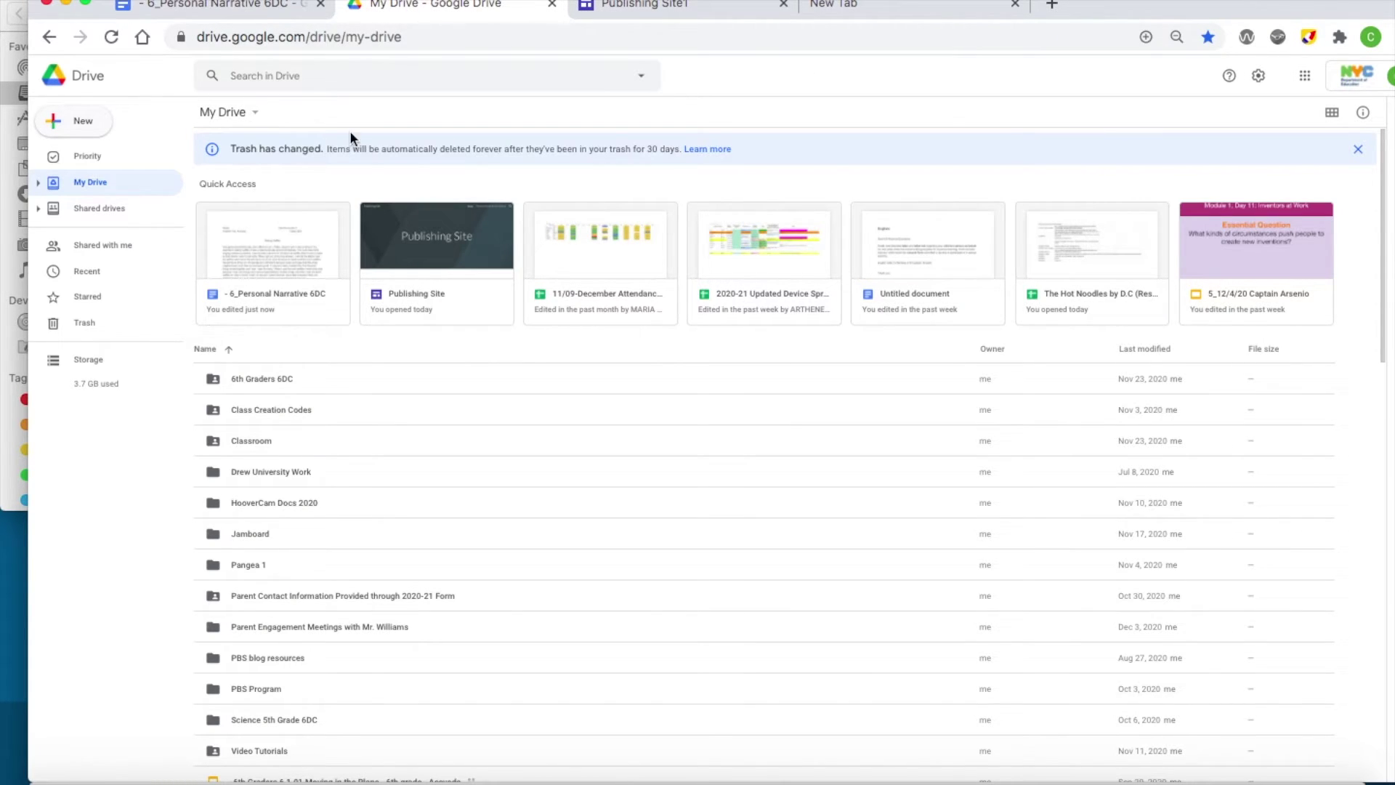
click(78, 124)
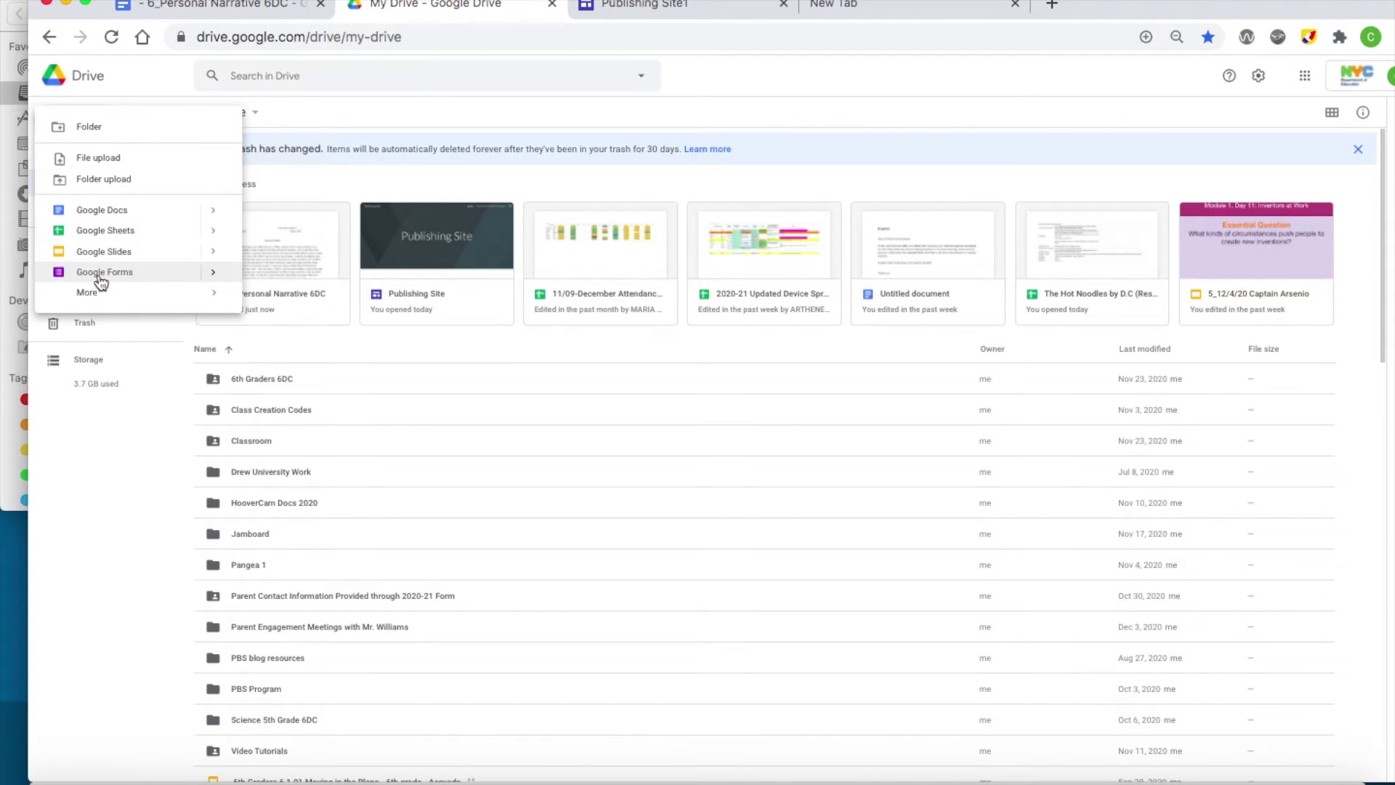
click(101, 276)
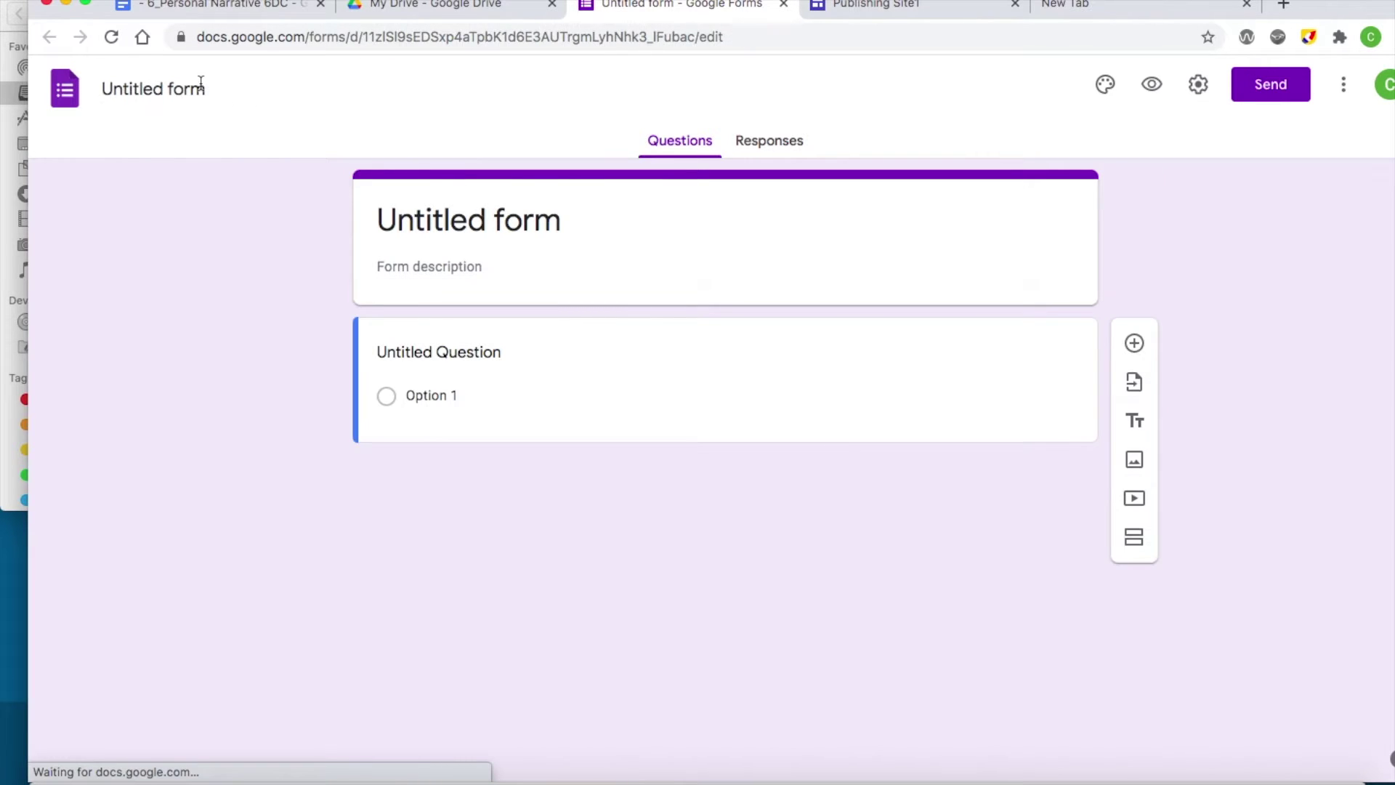
- Rename the form as "Making Waffles Comments" and apply the same name to its title heading
click(198, 84)
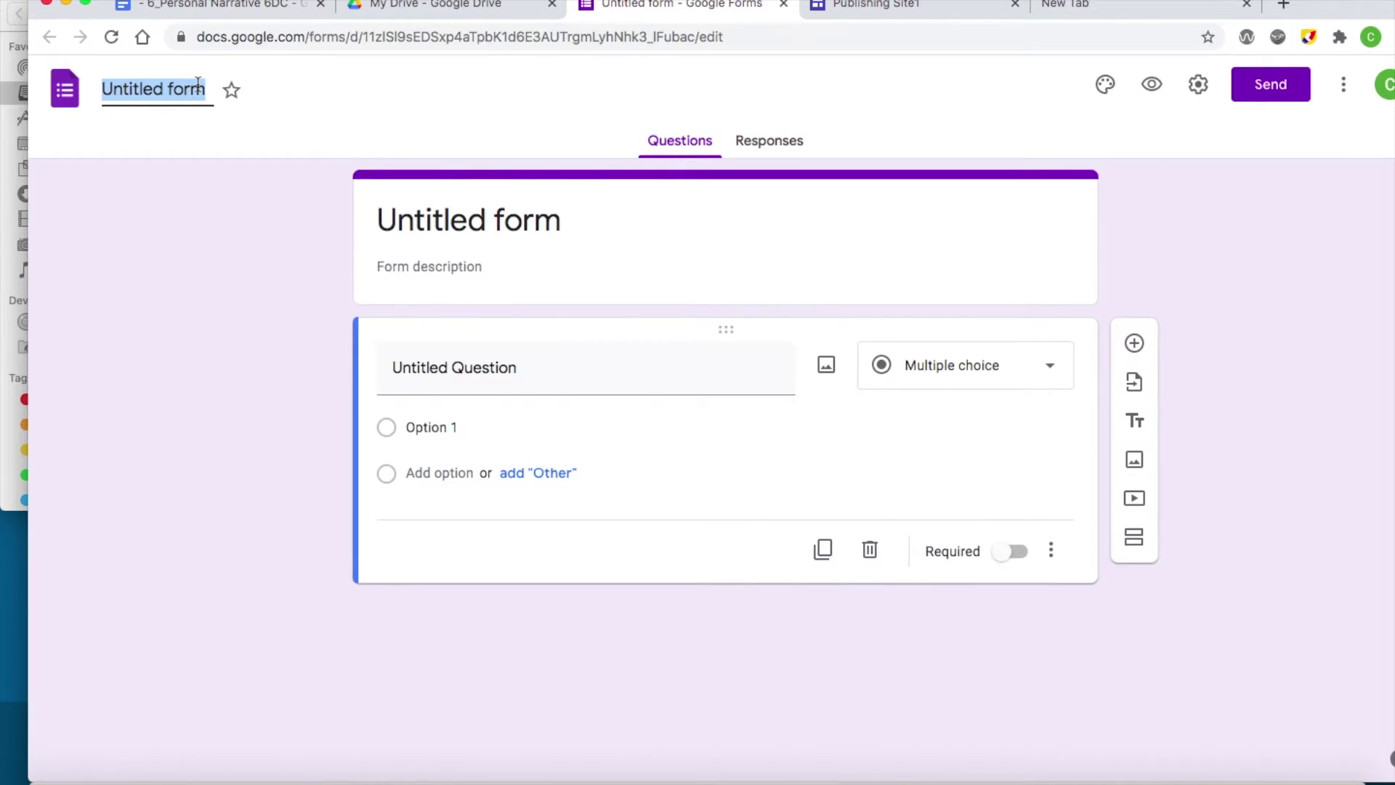
text(Comments)
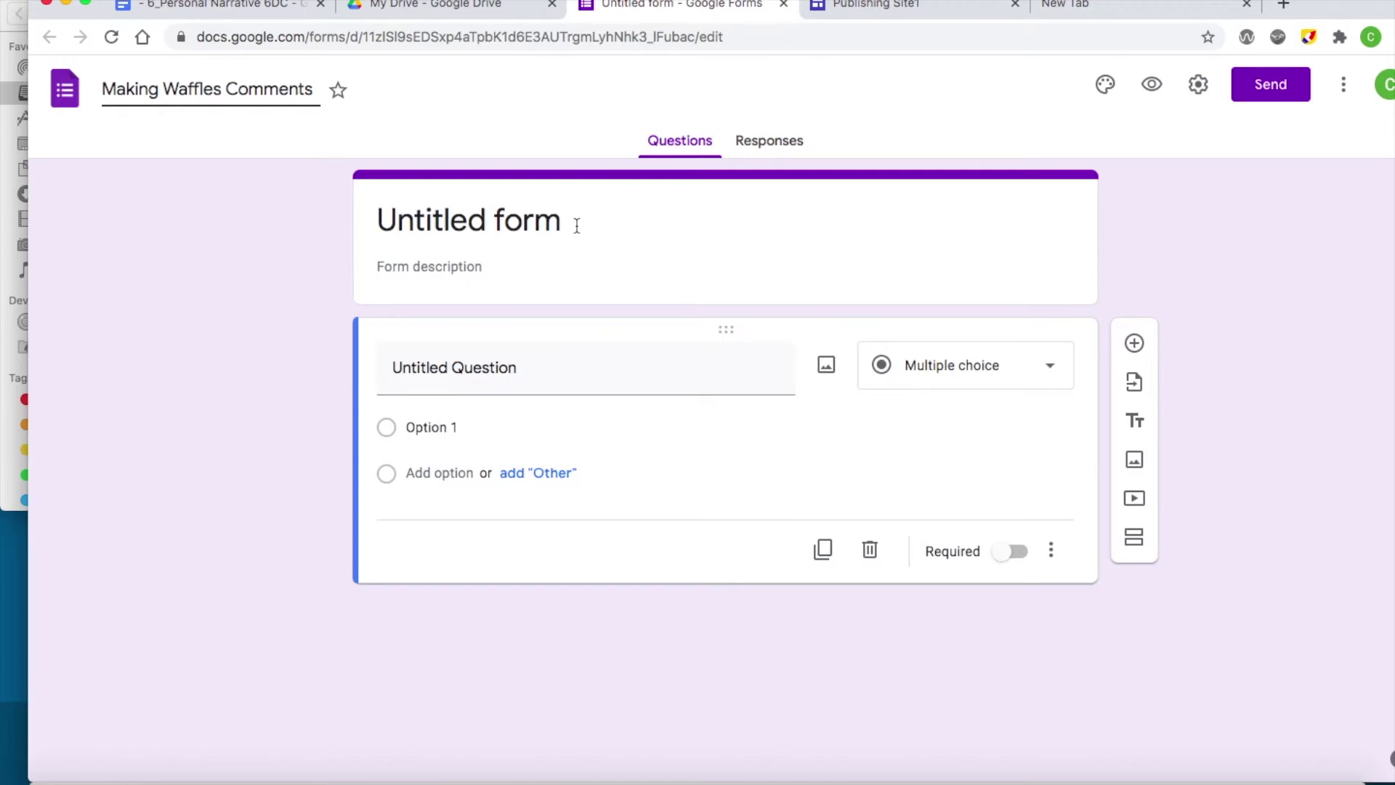
click(576, 226)
click(586, 383)
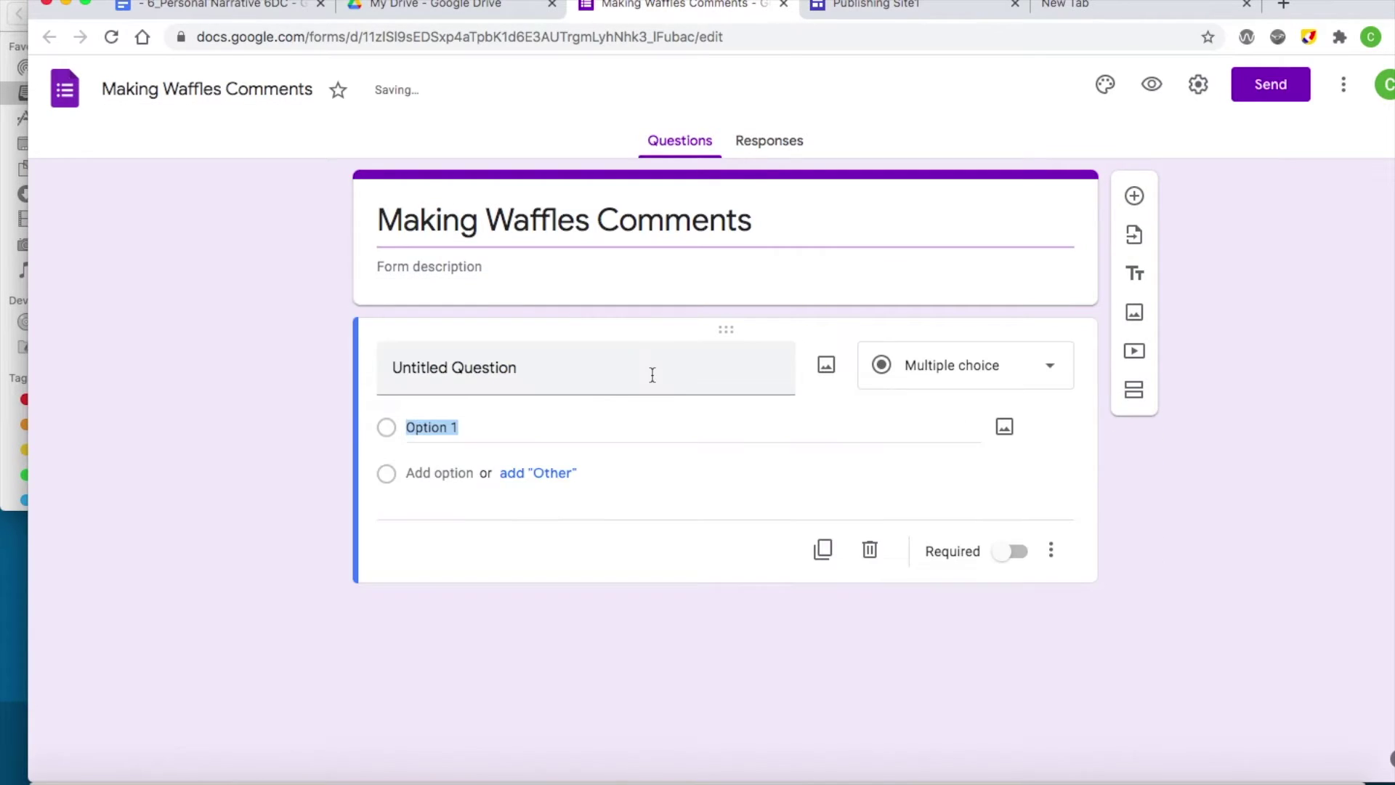
- Make the first question a short answer and title it "Name (optional)"
click(1025, 373)
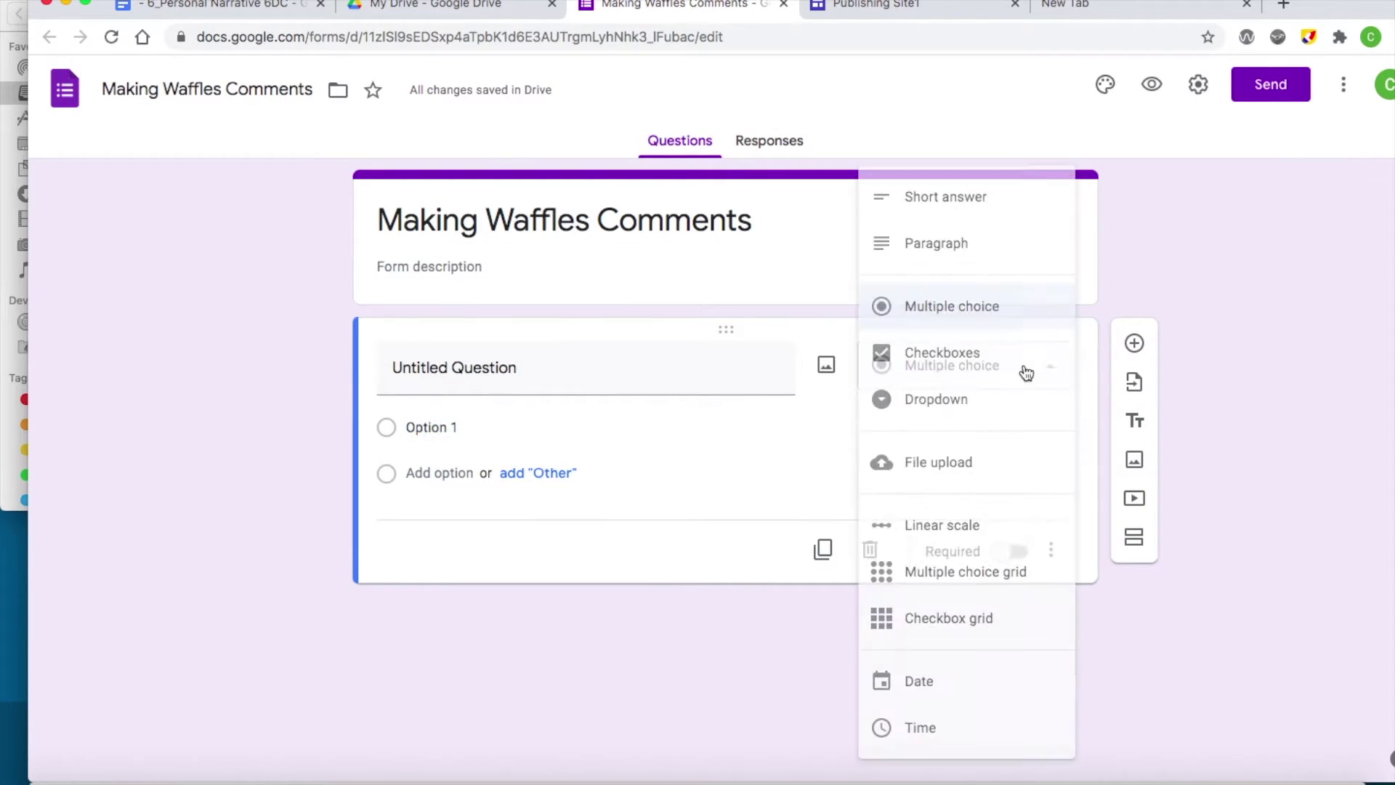
click(994, 203)
click(563, 364)
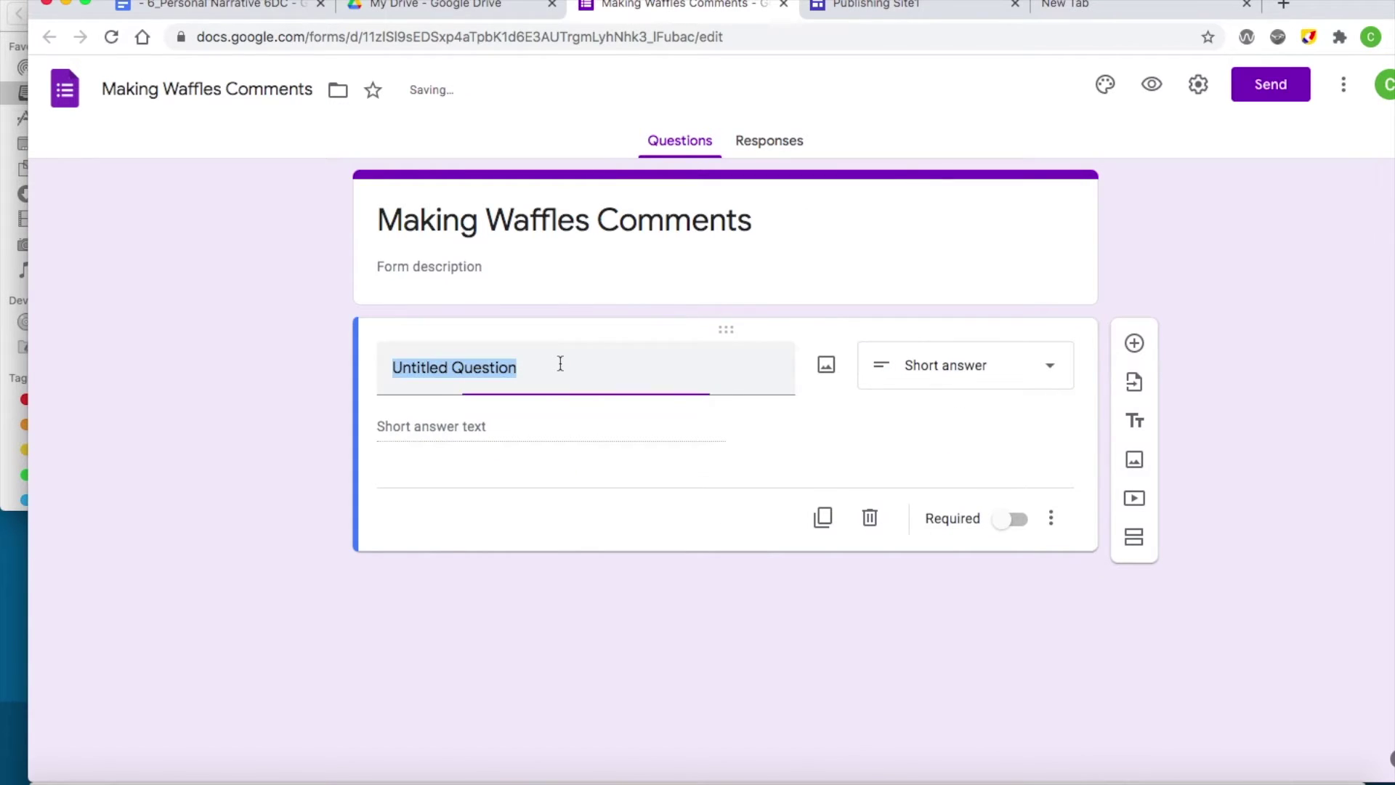
text(N)
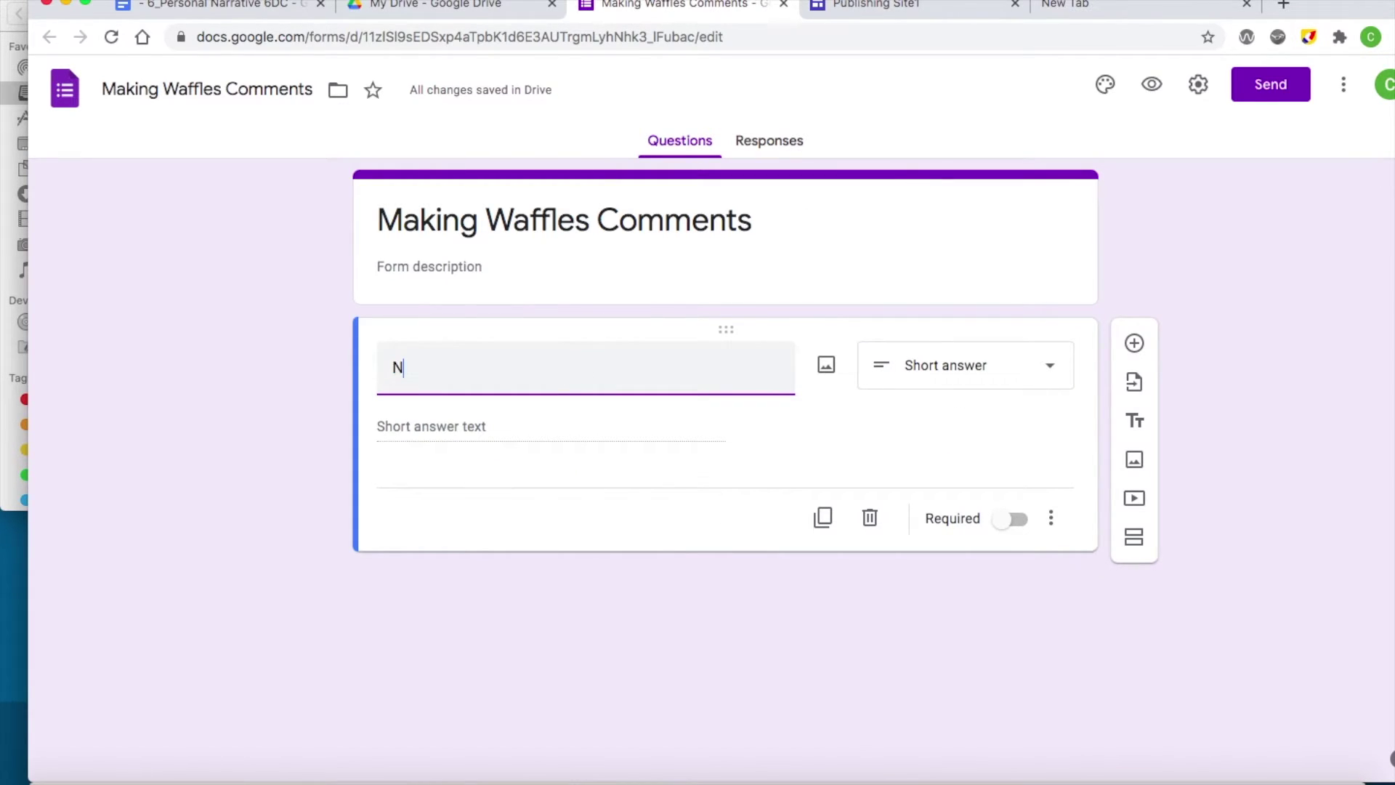
text(ame (optional))
click(817, 415)
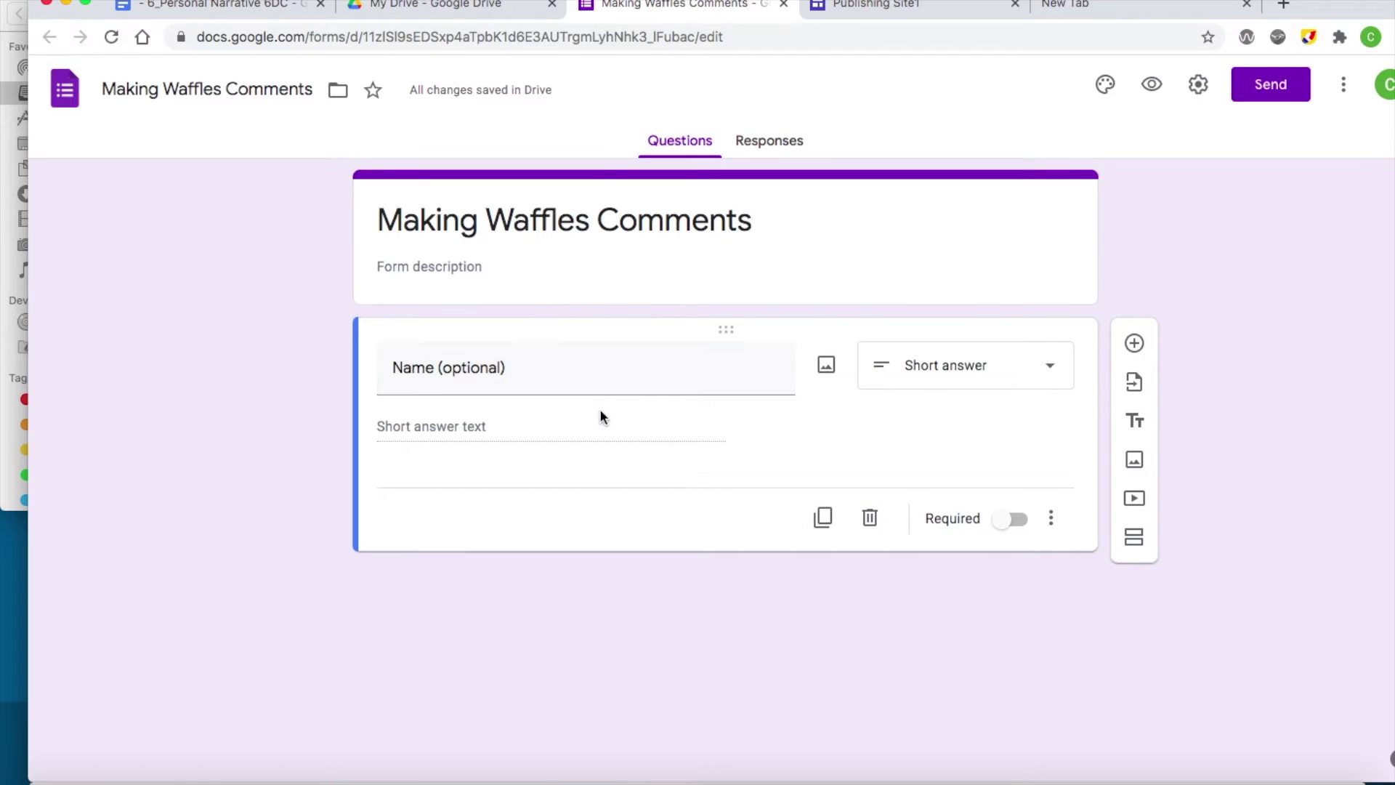
click(584, 372)
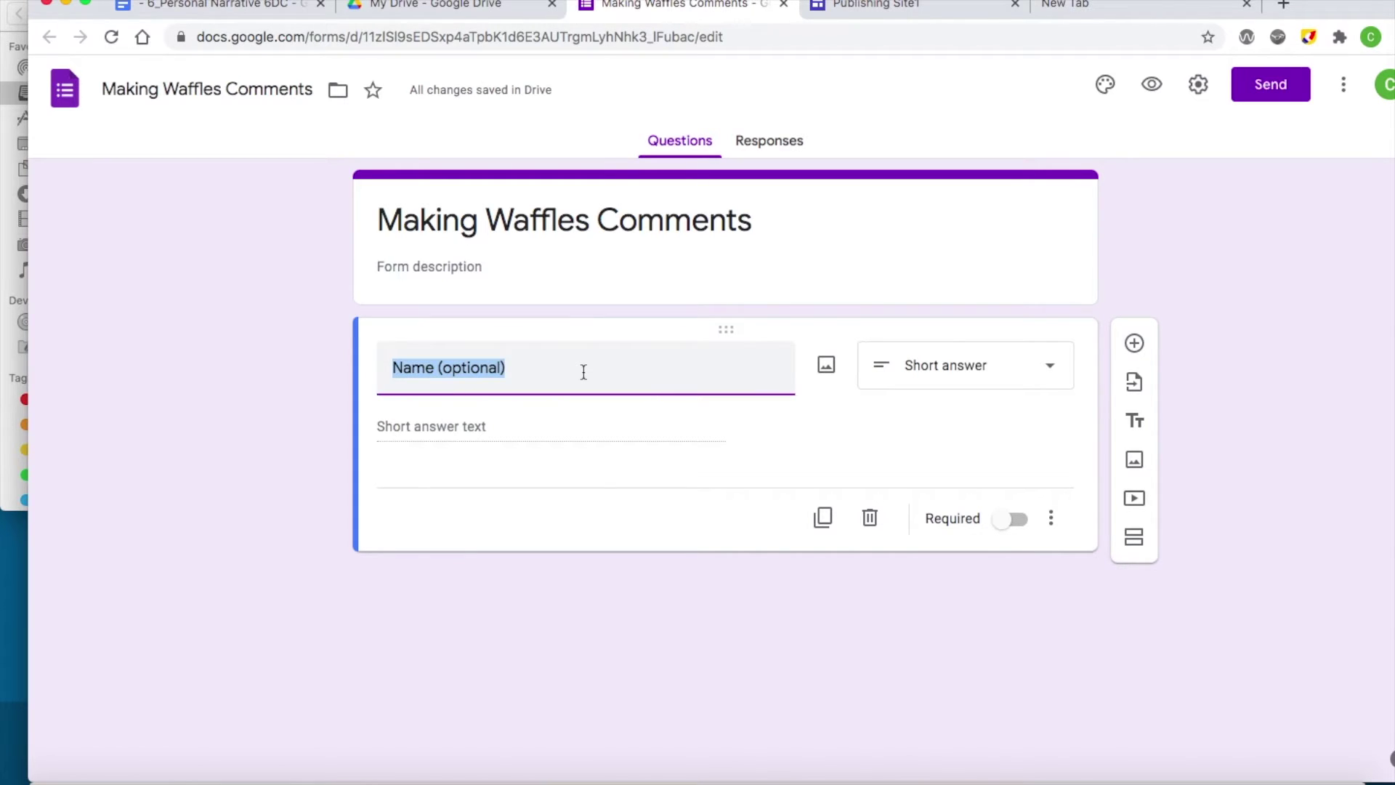
click(571, 386)
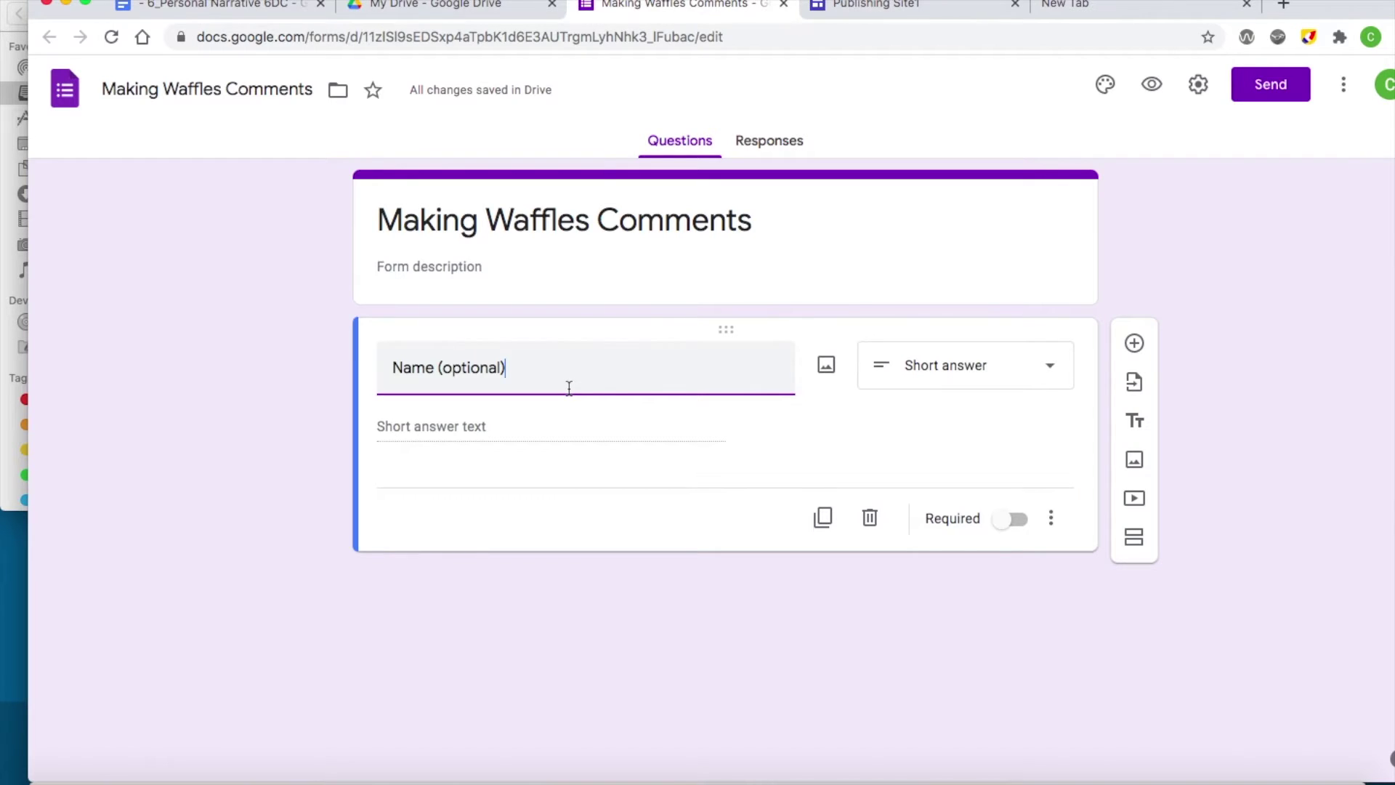
click(909, 435)
click(1030, 518)
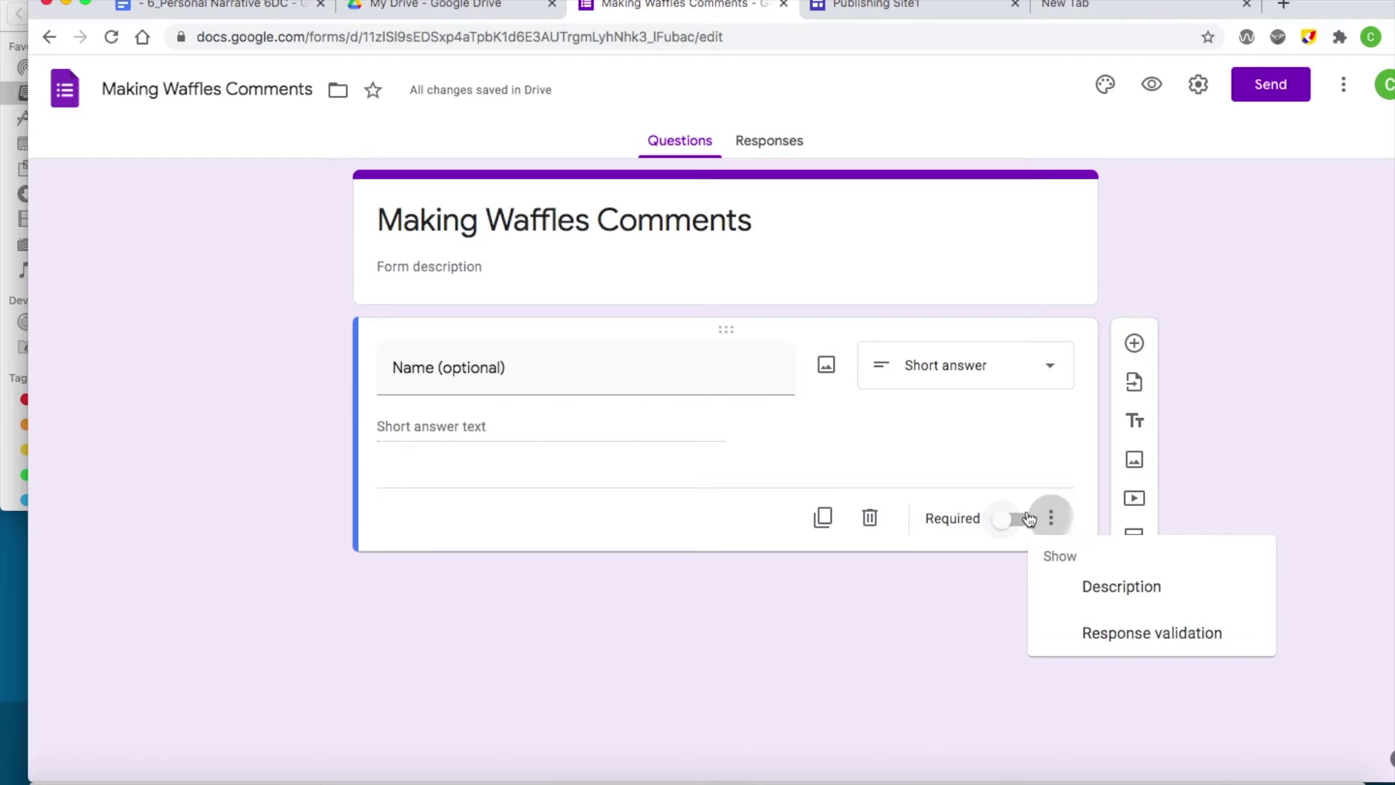
click(968, 527)
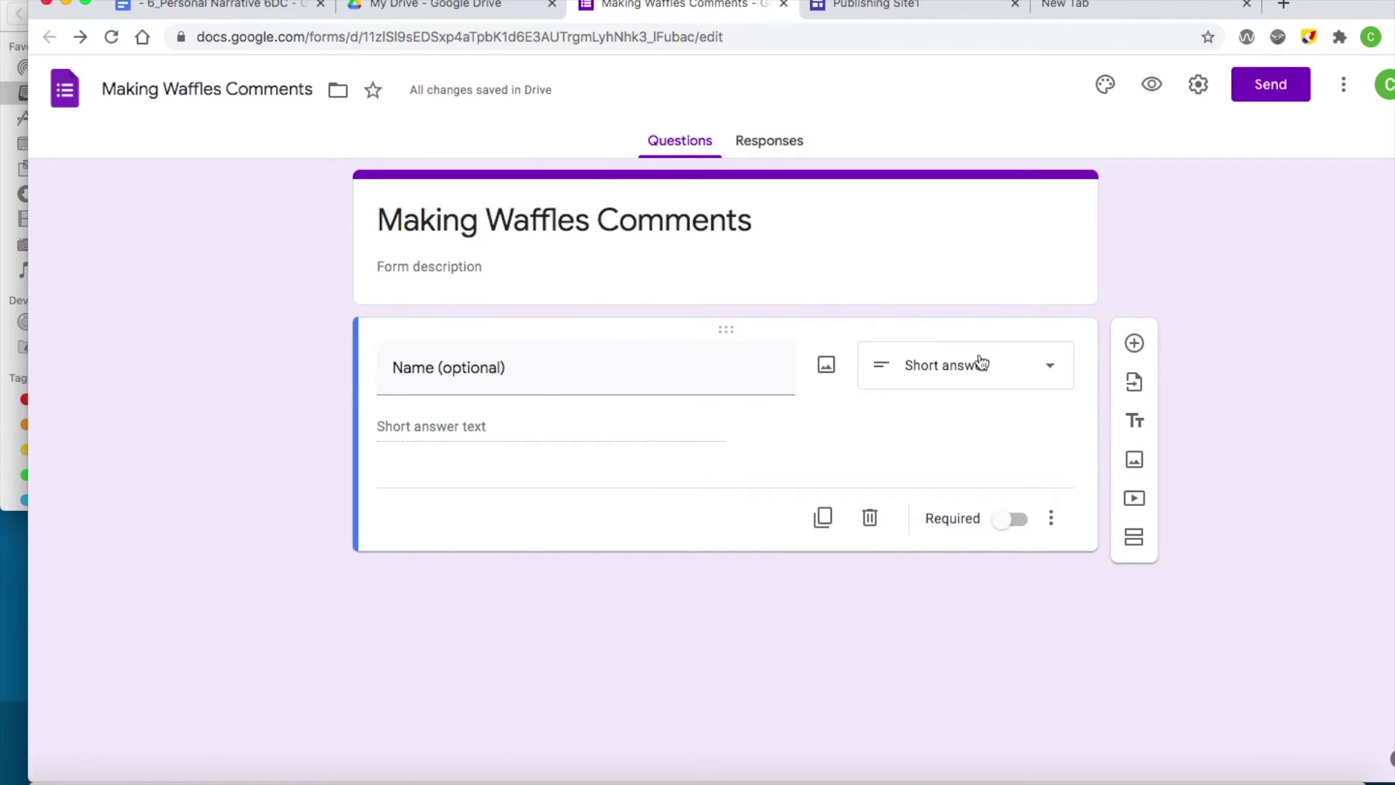
- Add a required paragraph question titled "Comment:" and enter the form description "Please feedback to personal narrive."
click(1135, 343)
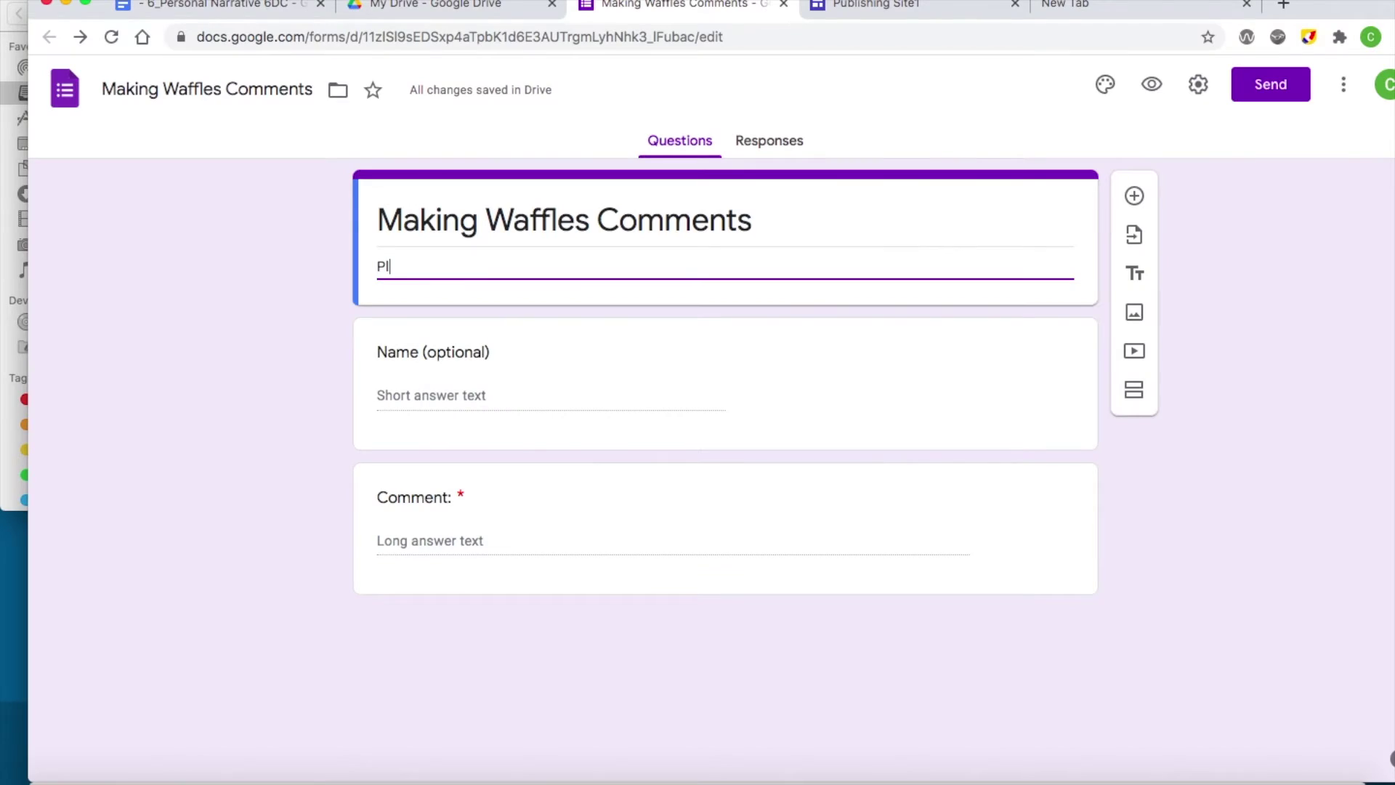
text(fee)
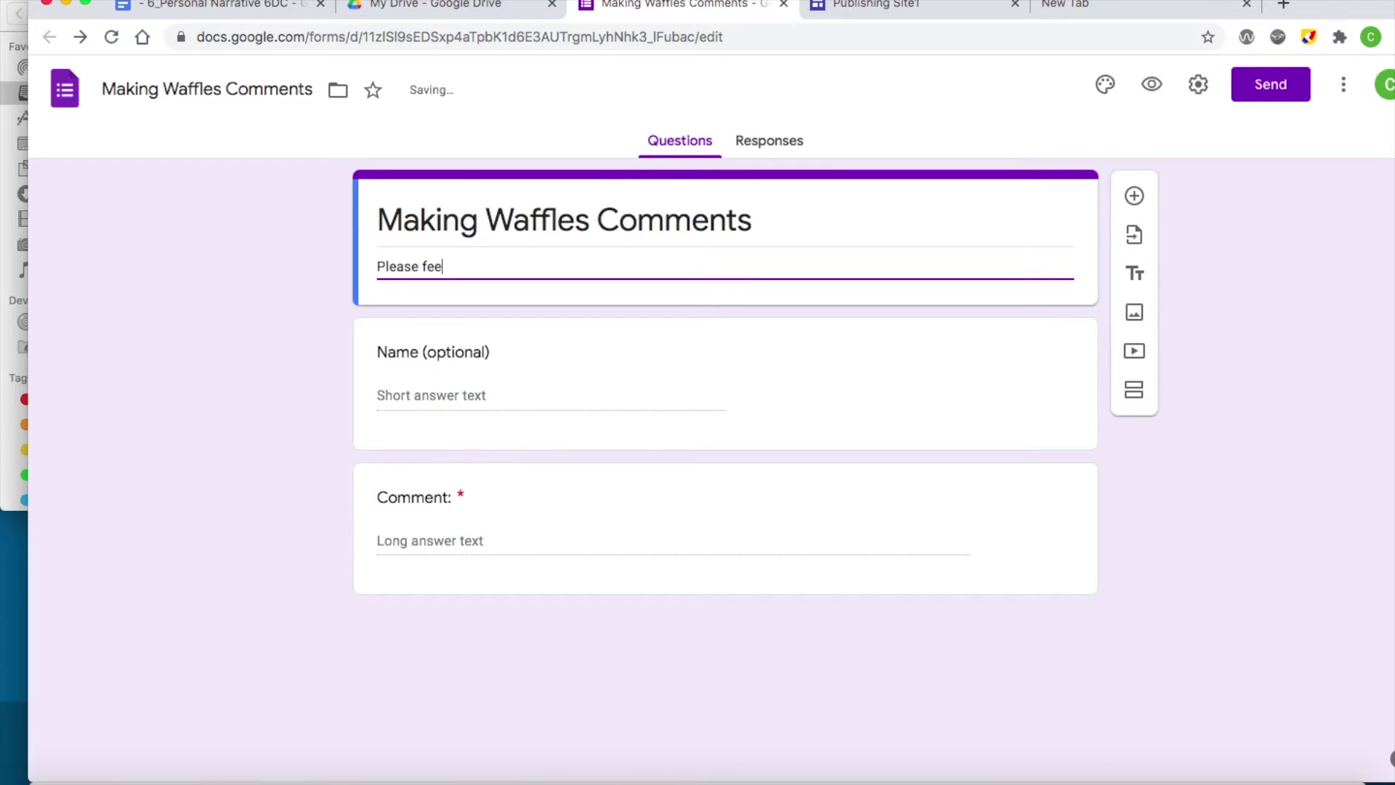
text(dback to personal)
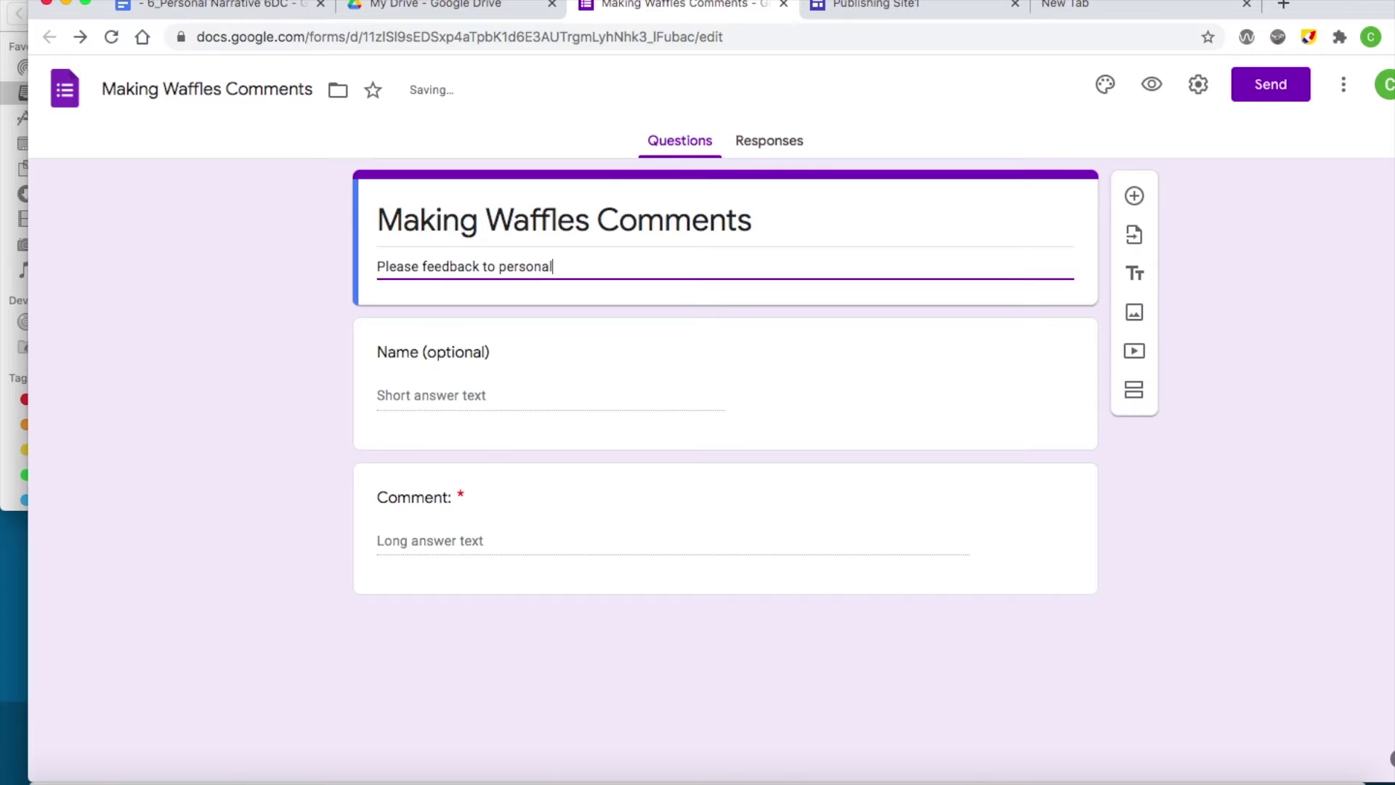
text( narrive.)
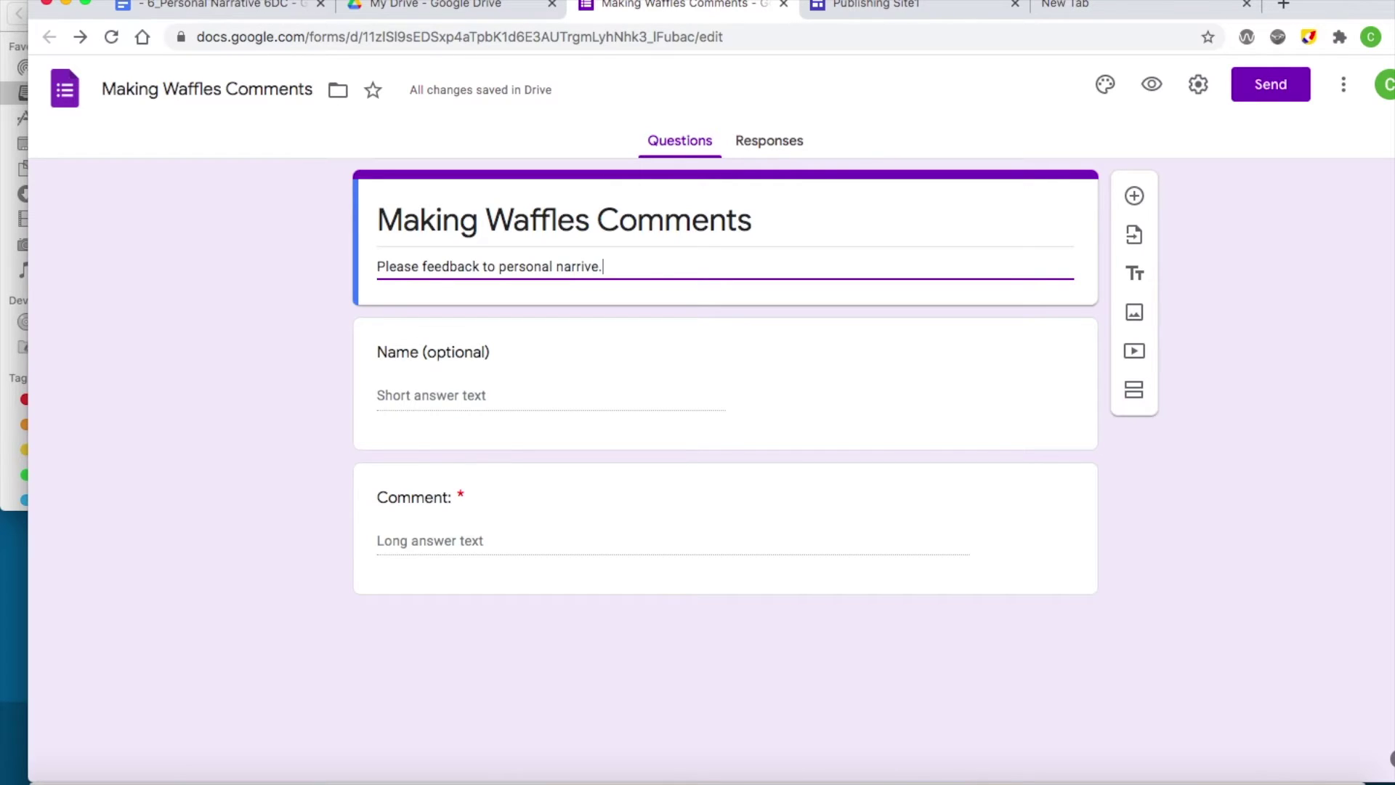
- Create a new spreadsheet as the destination for the form's responses
click(752, 145)
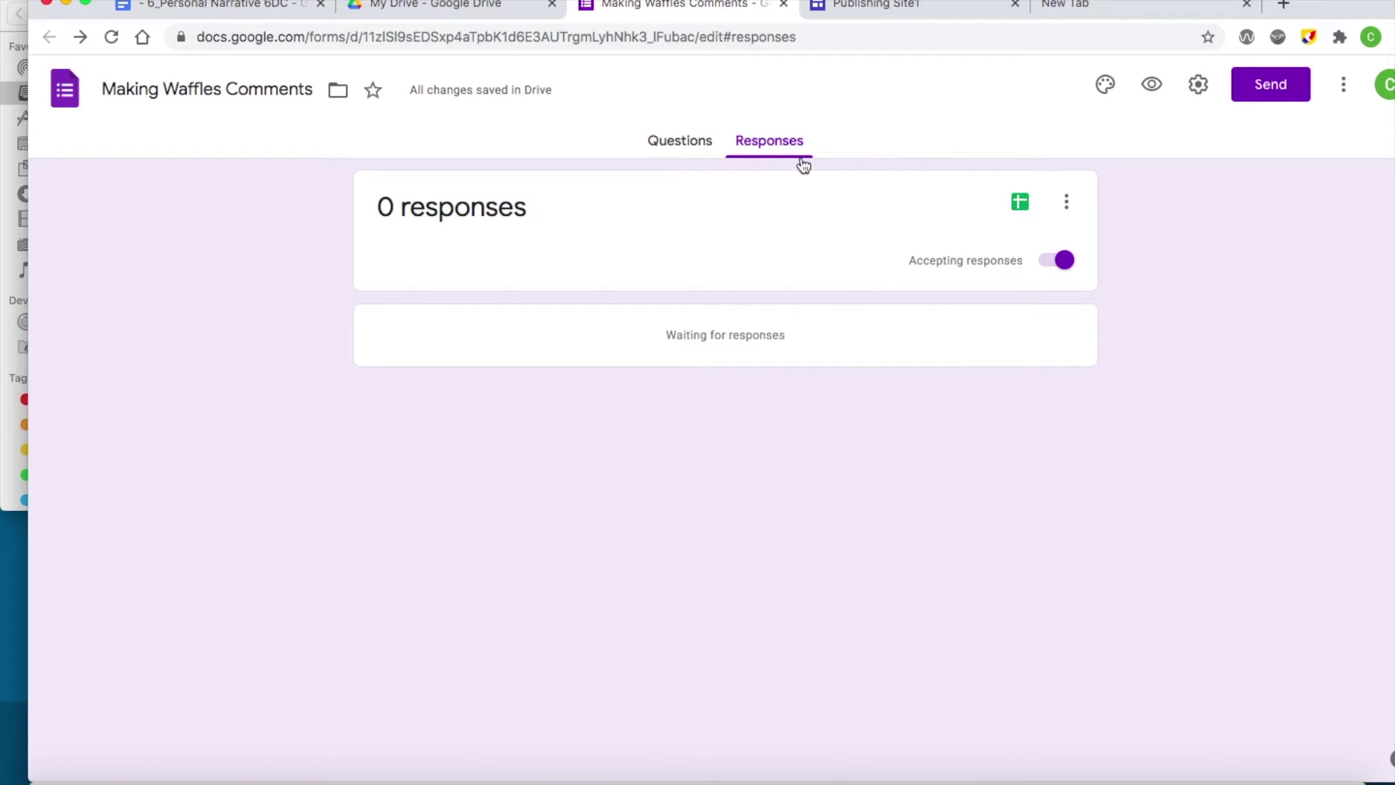
click(1020, 202)
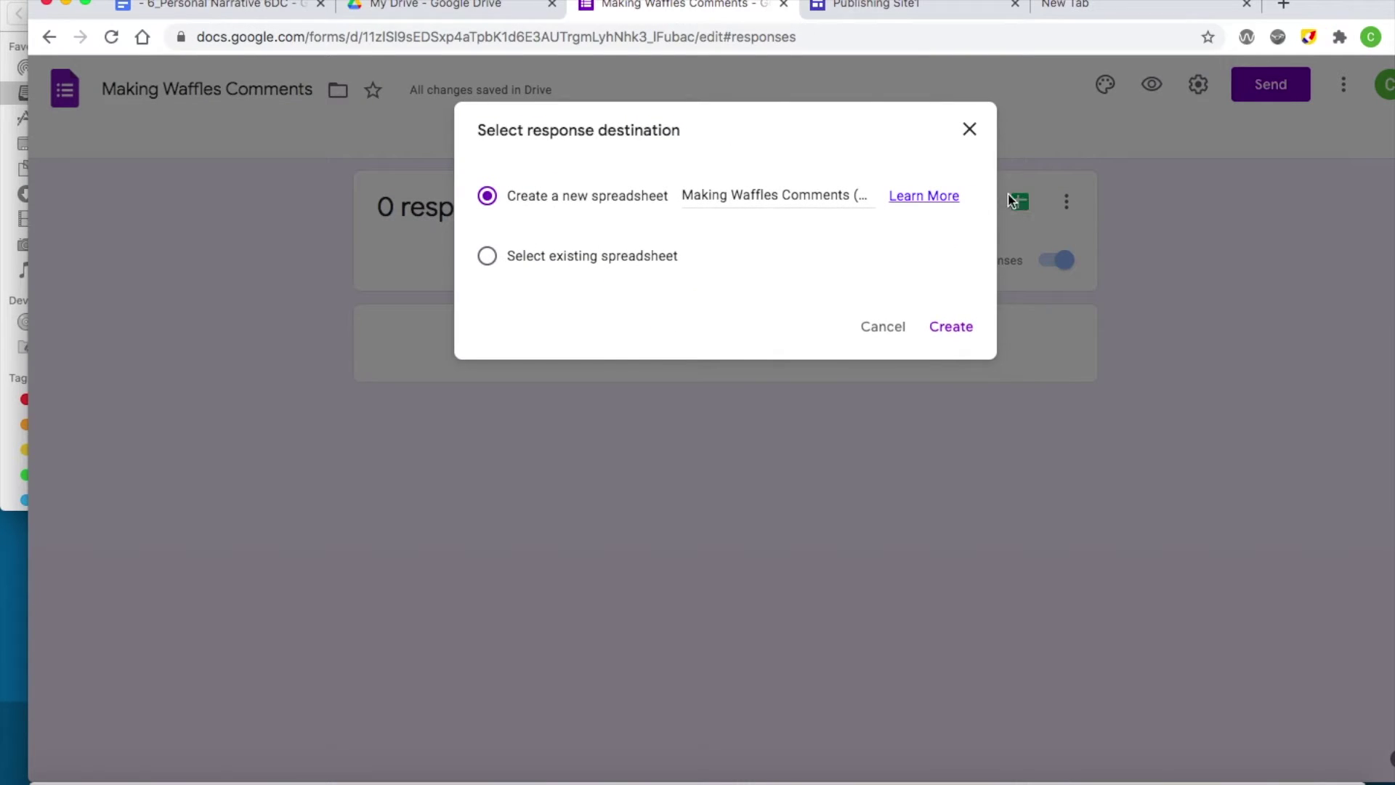
click(947, 335)
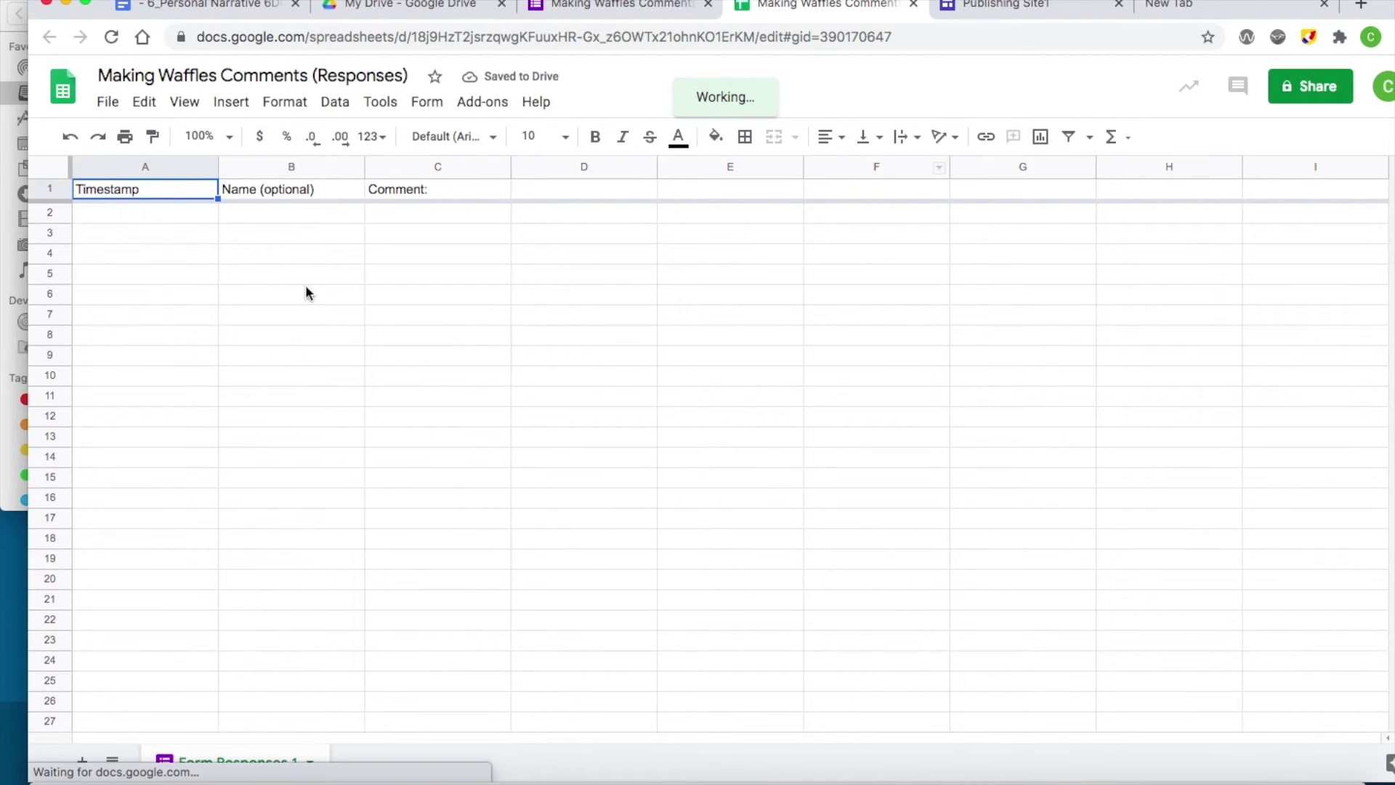
click(766, 314)
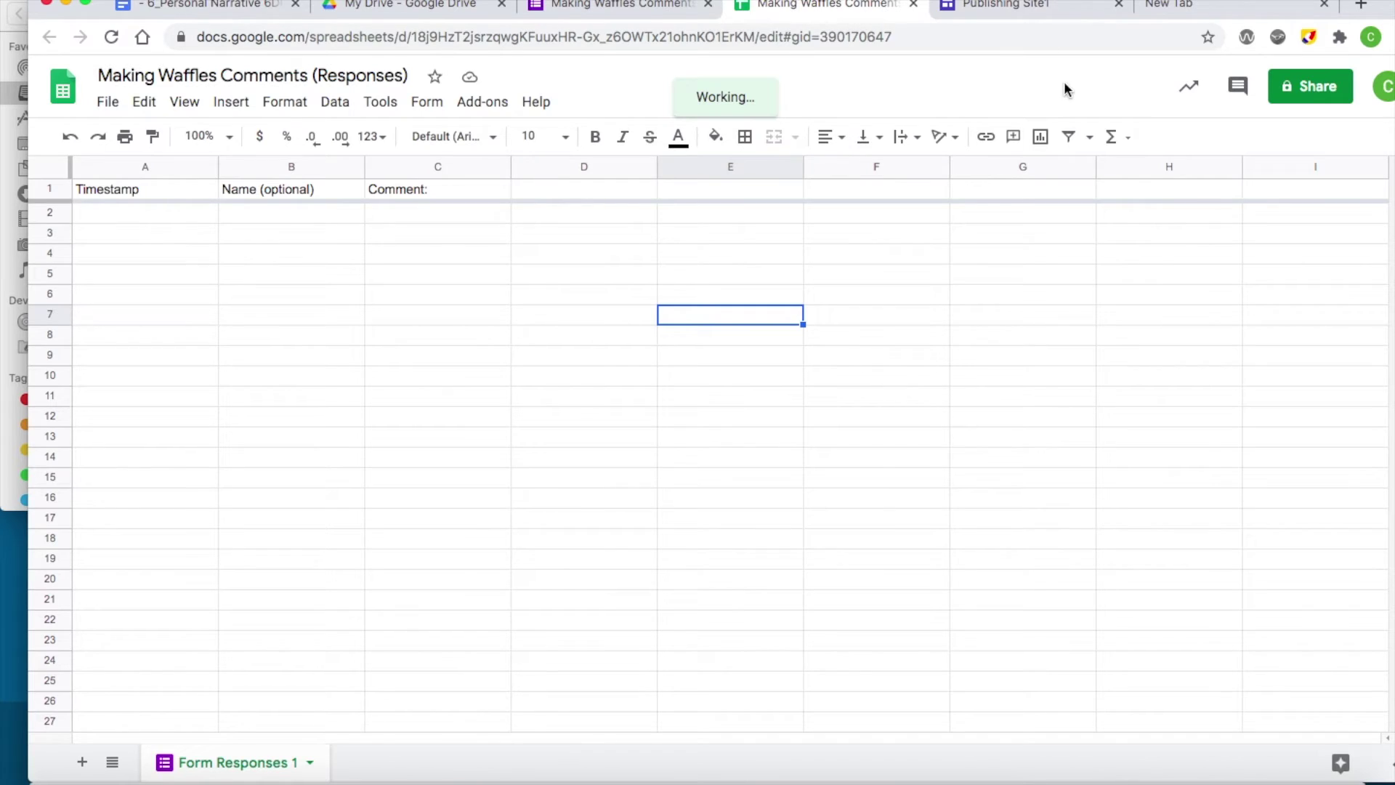
- Share the responses spreadsheet with anyone with the link, in the Viewer role
click(1326, 91)
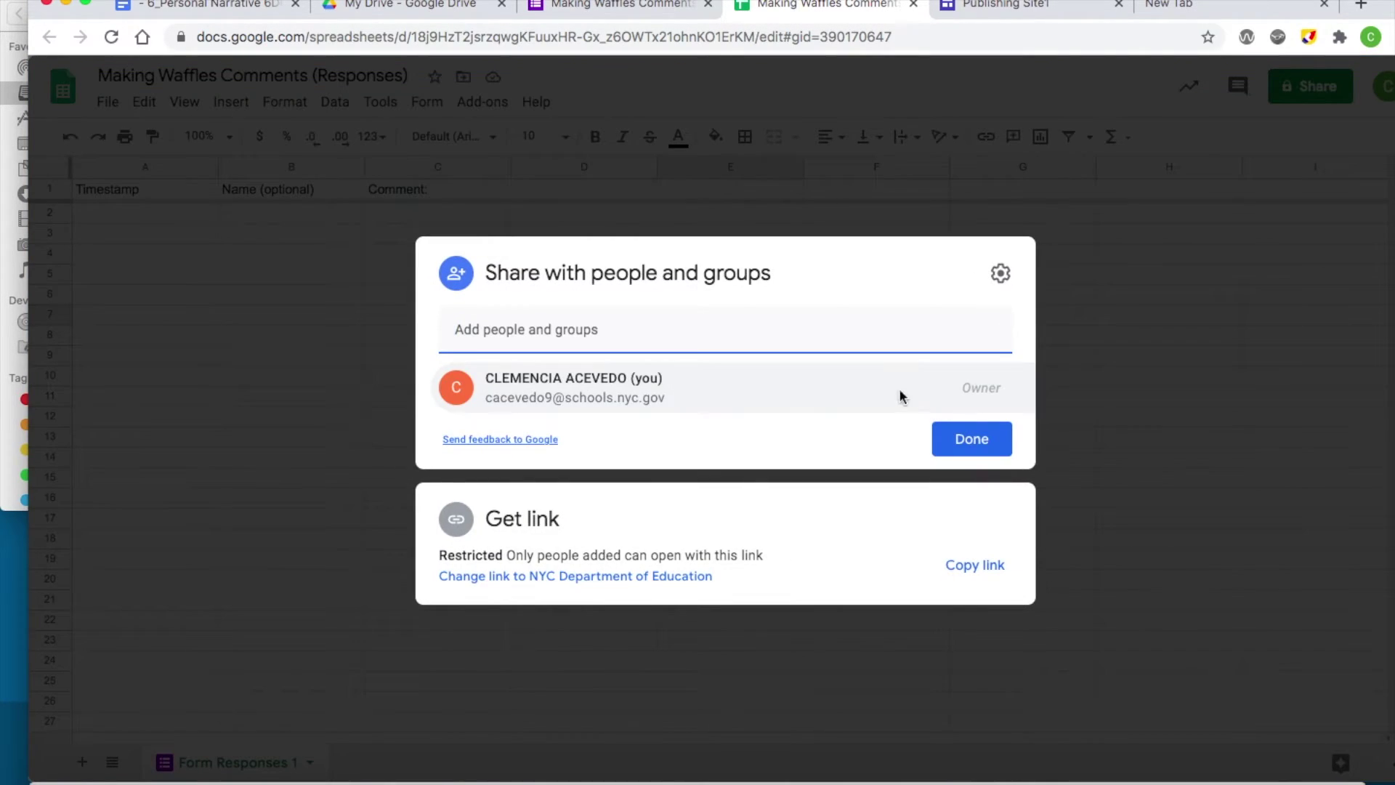
click(458, 524)
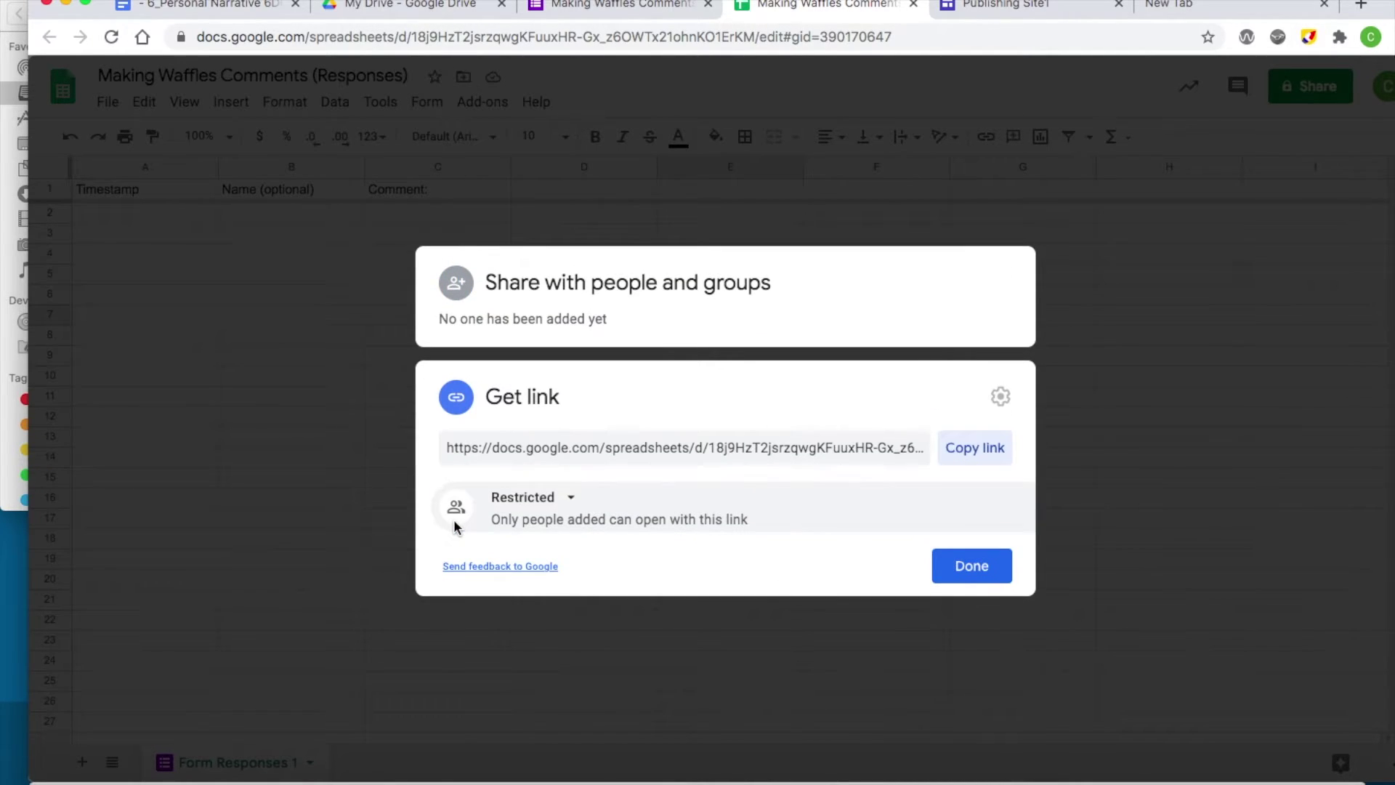
click(569, 501)
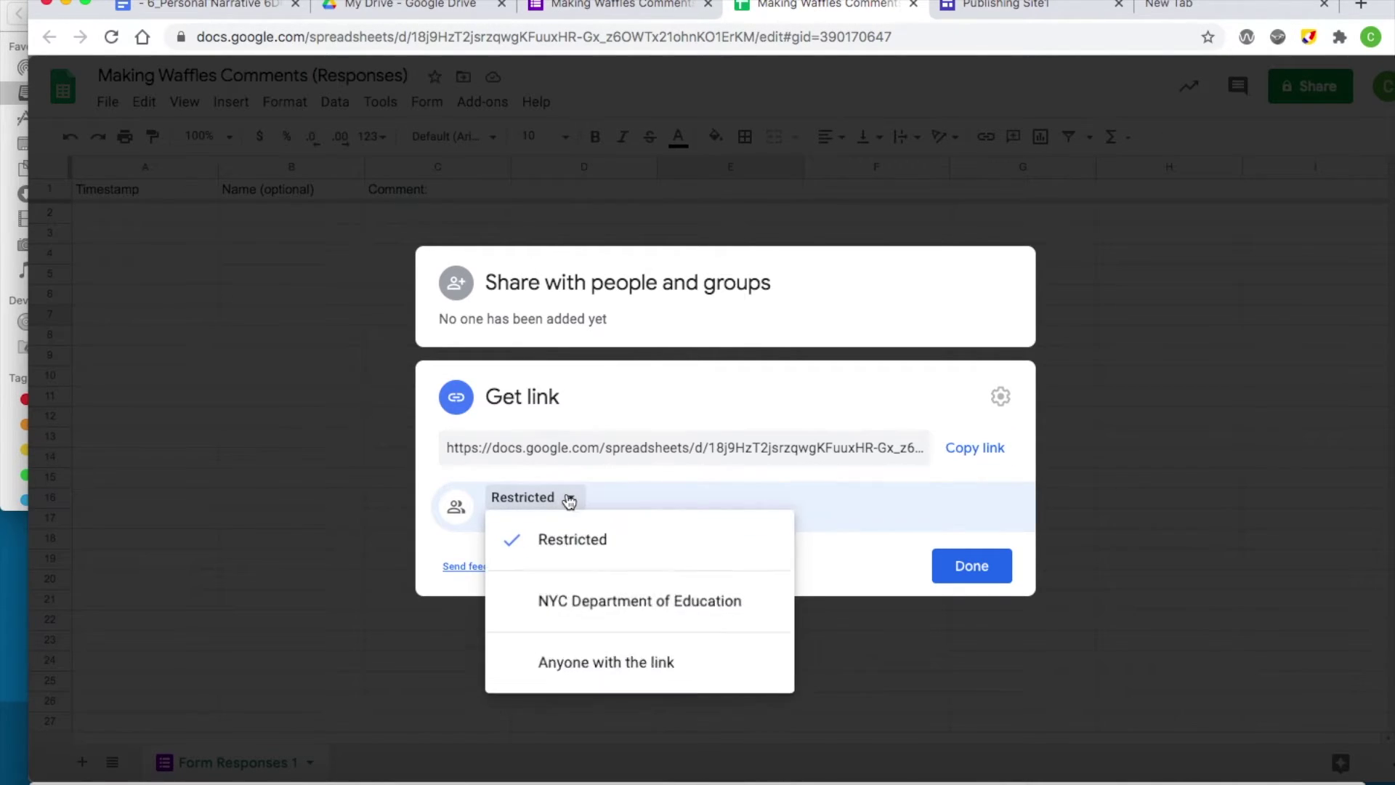
click(614, 668)
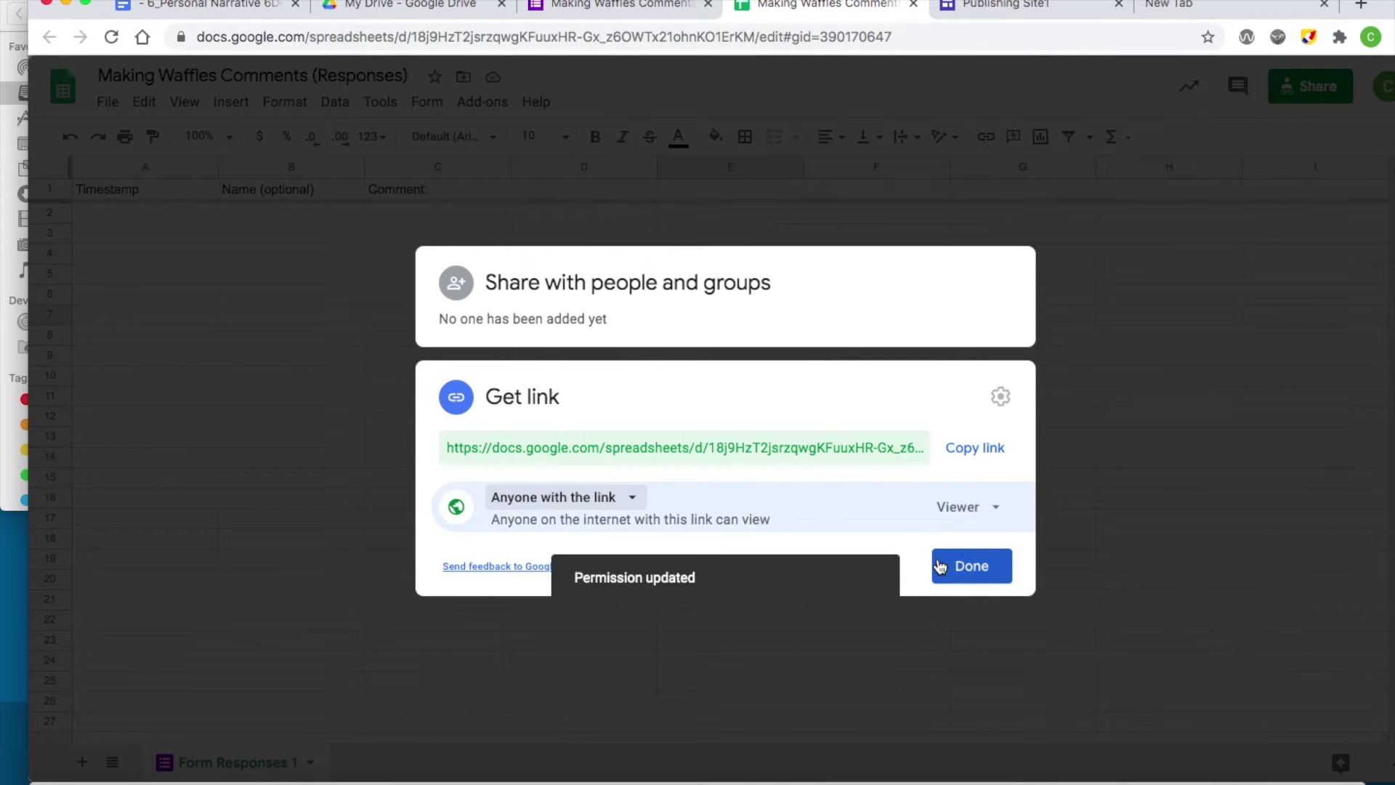
click(997, 509)
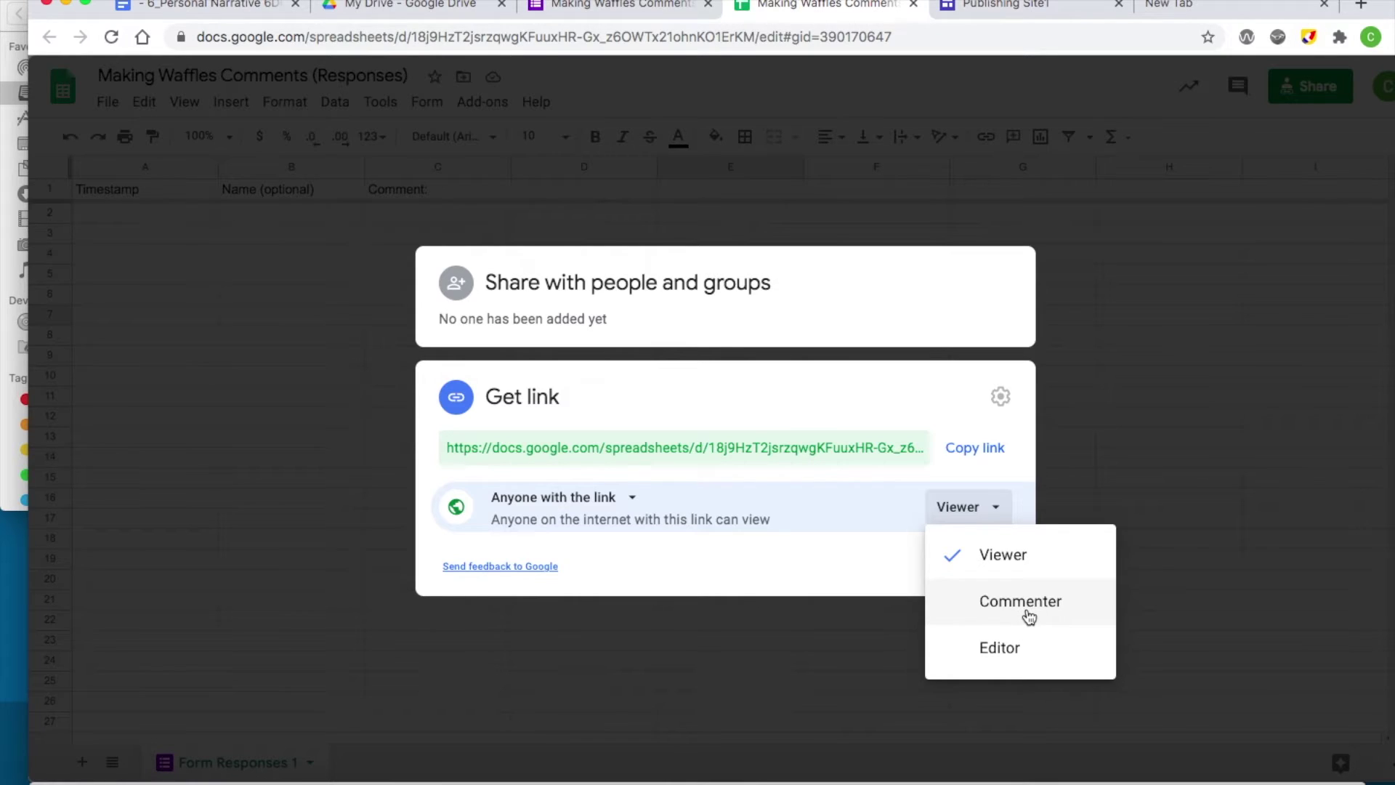
click(1012, 558)
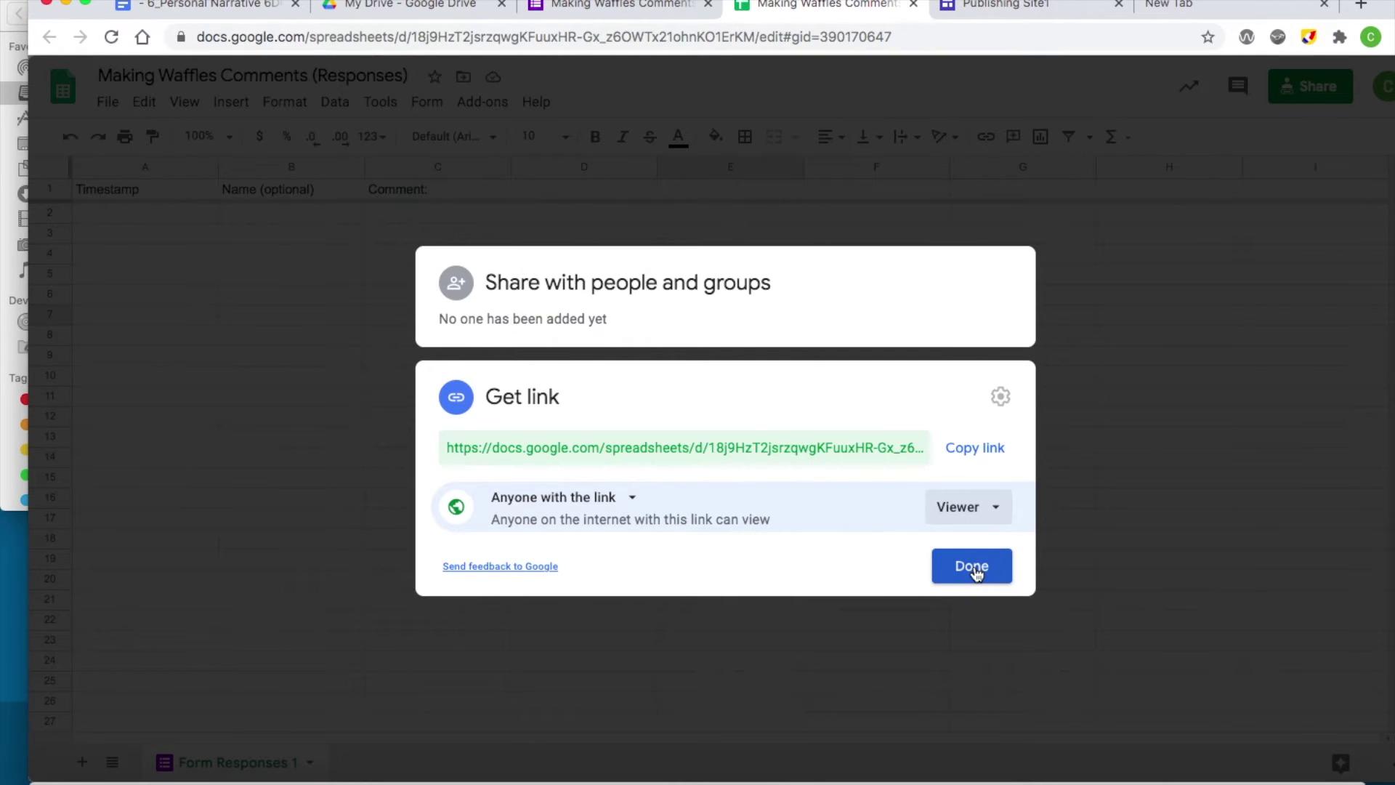
click(979, 574)
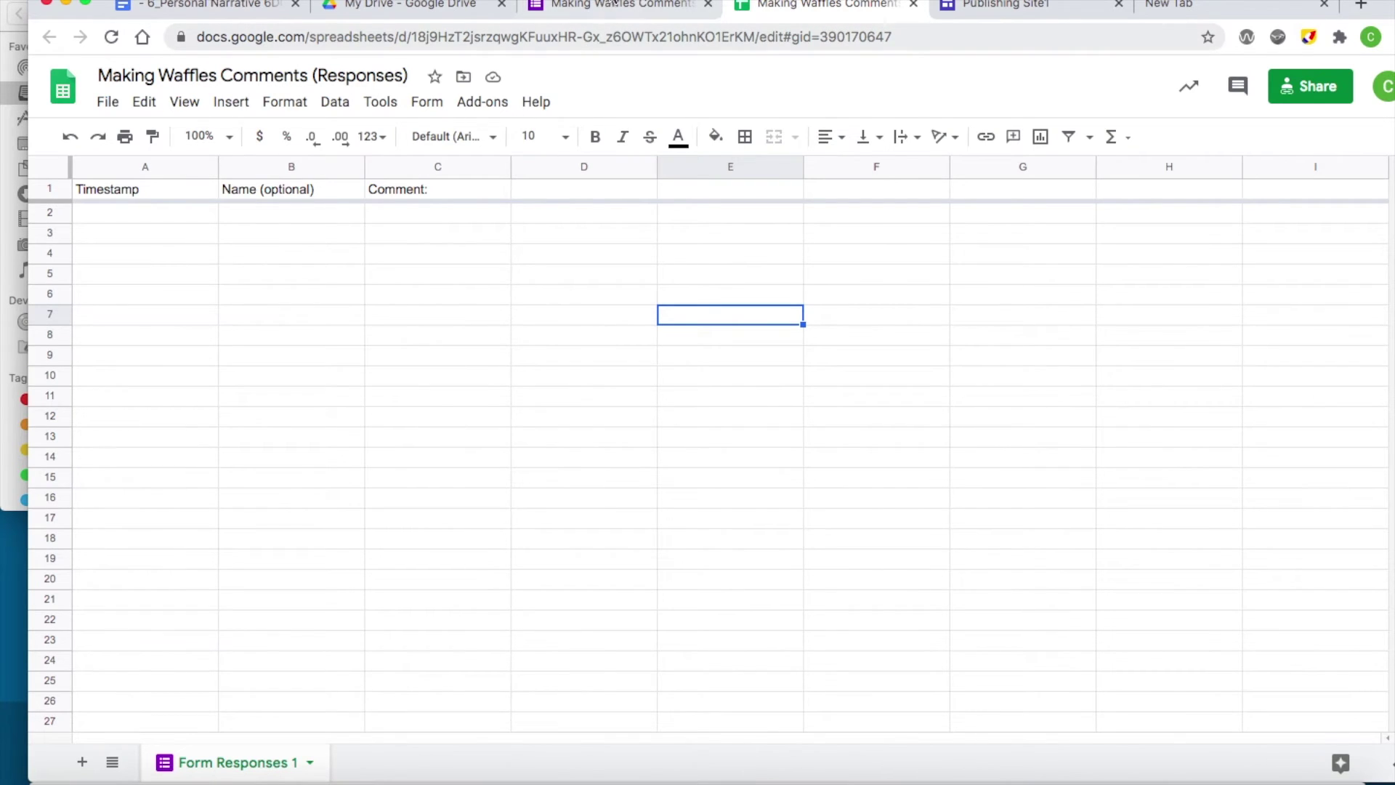
- Return to the form's questions and correct the description to "Please feedback to personal narrative."
click(607, 7)
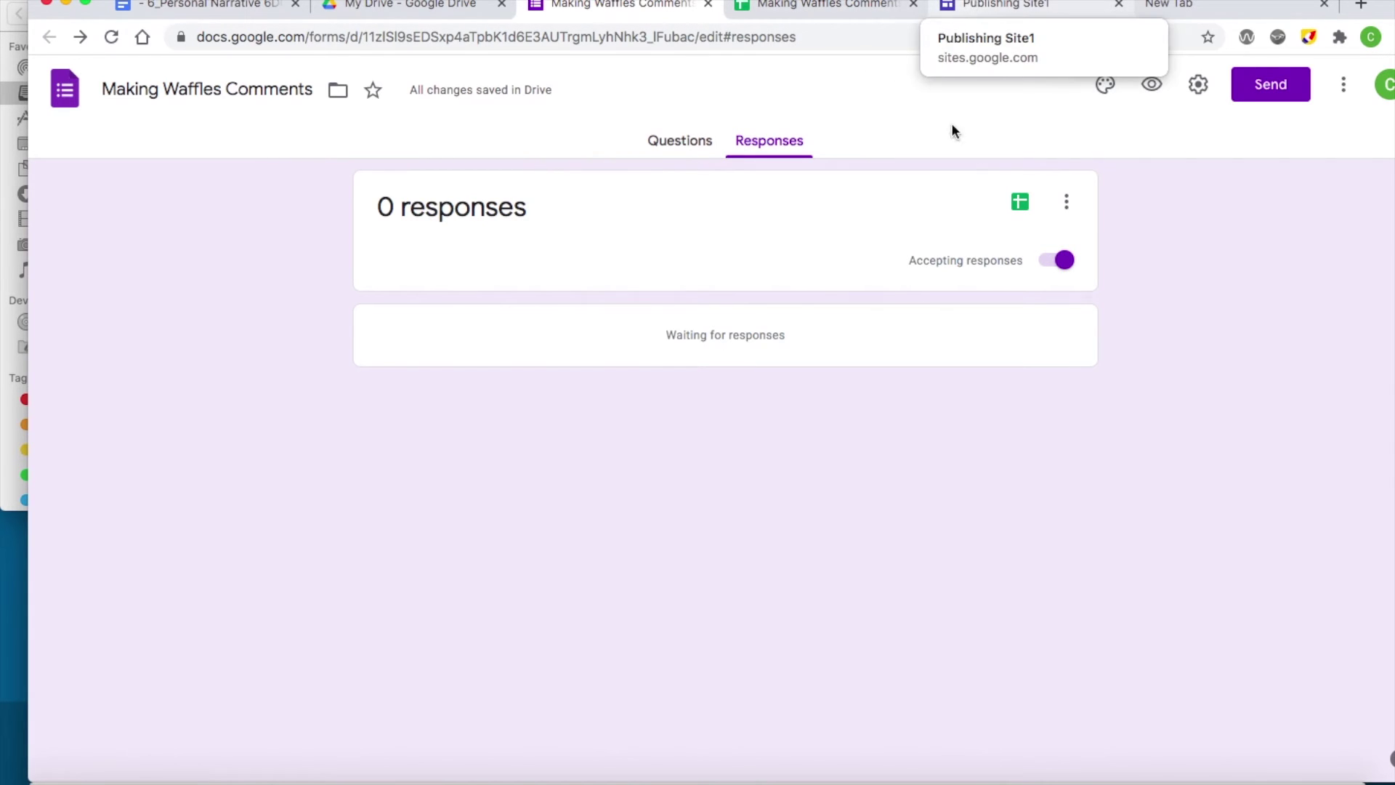
click(675, 149)
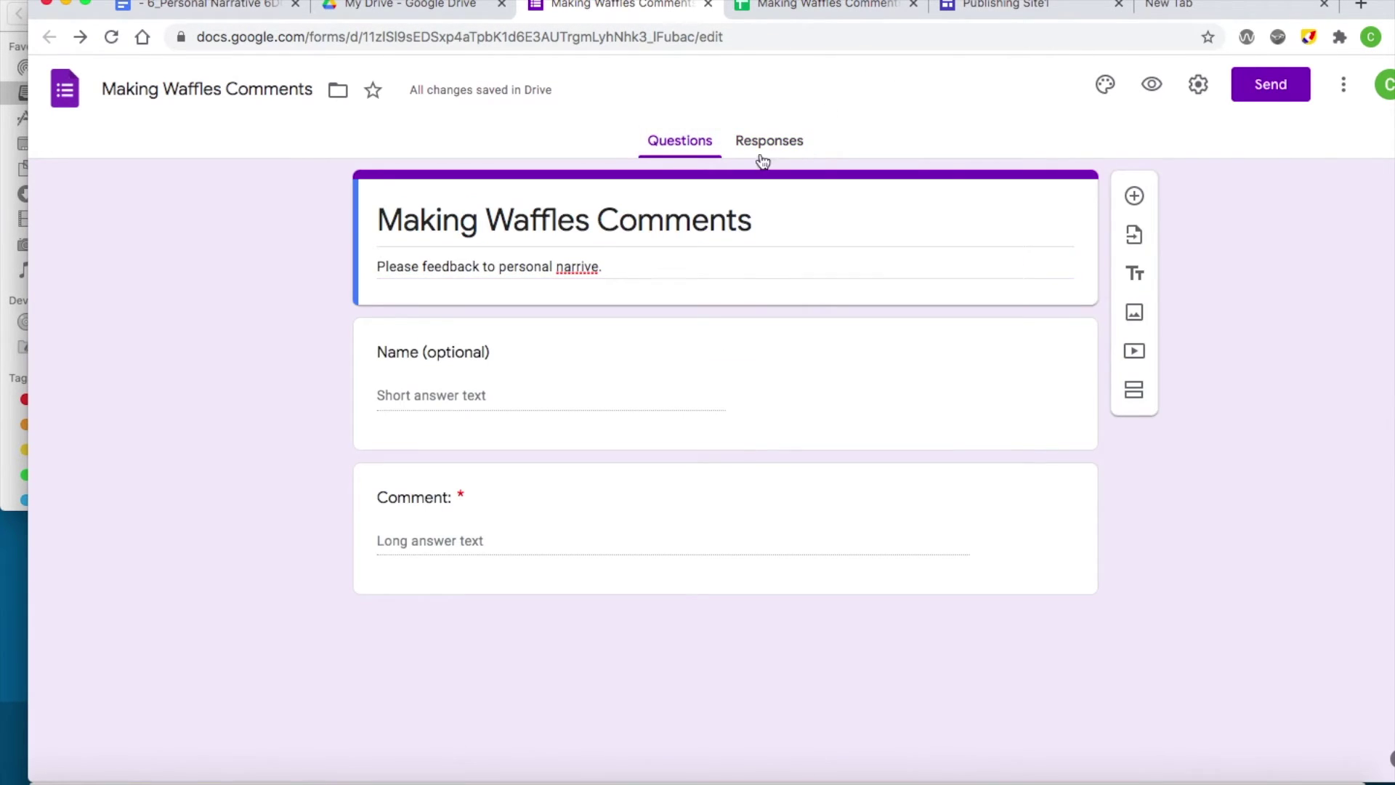
triple_click(579, 269)
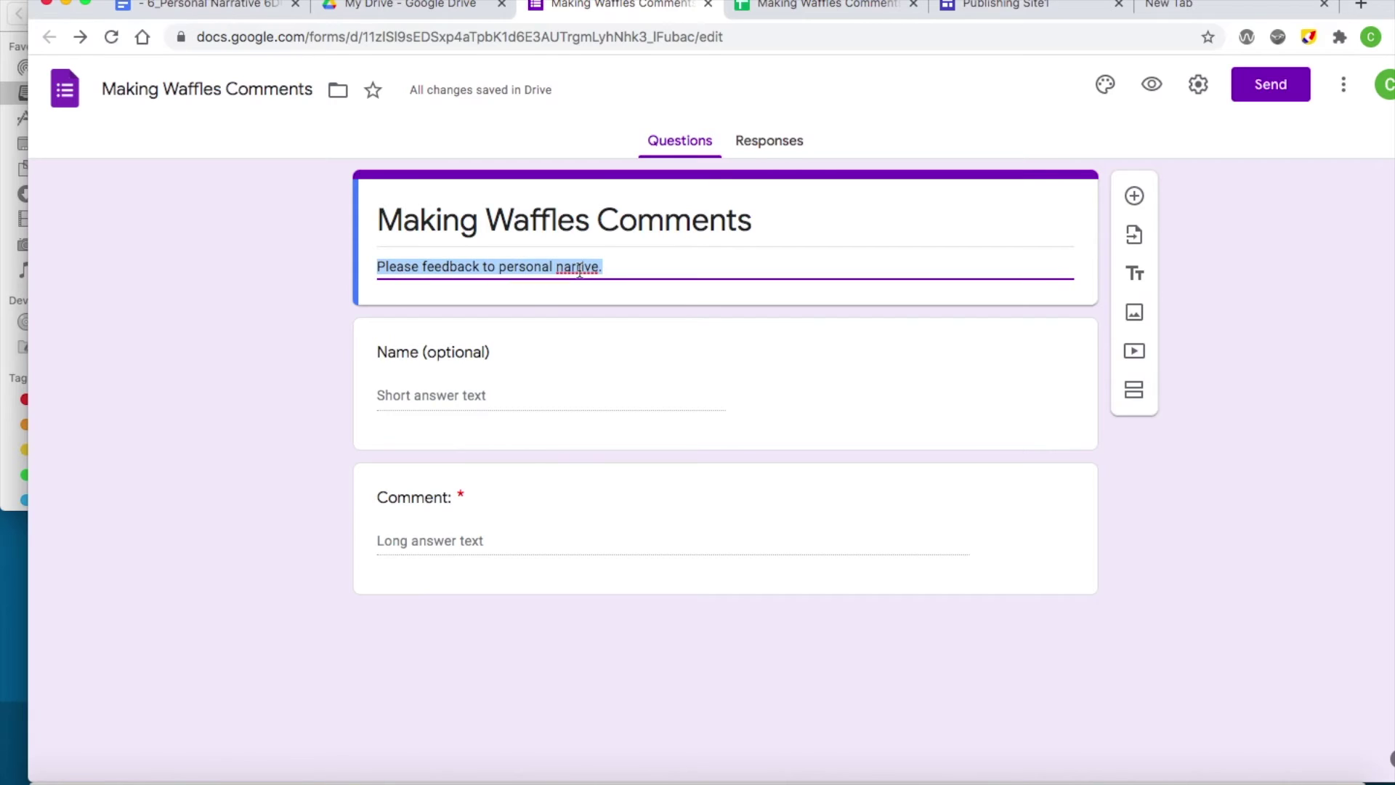
key(Right)
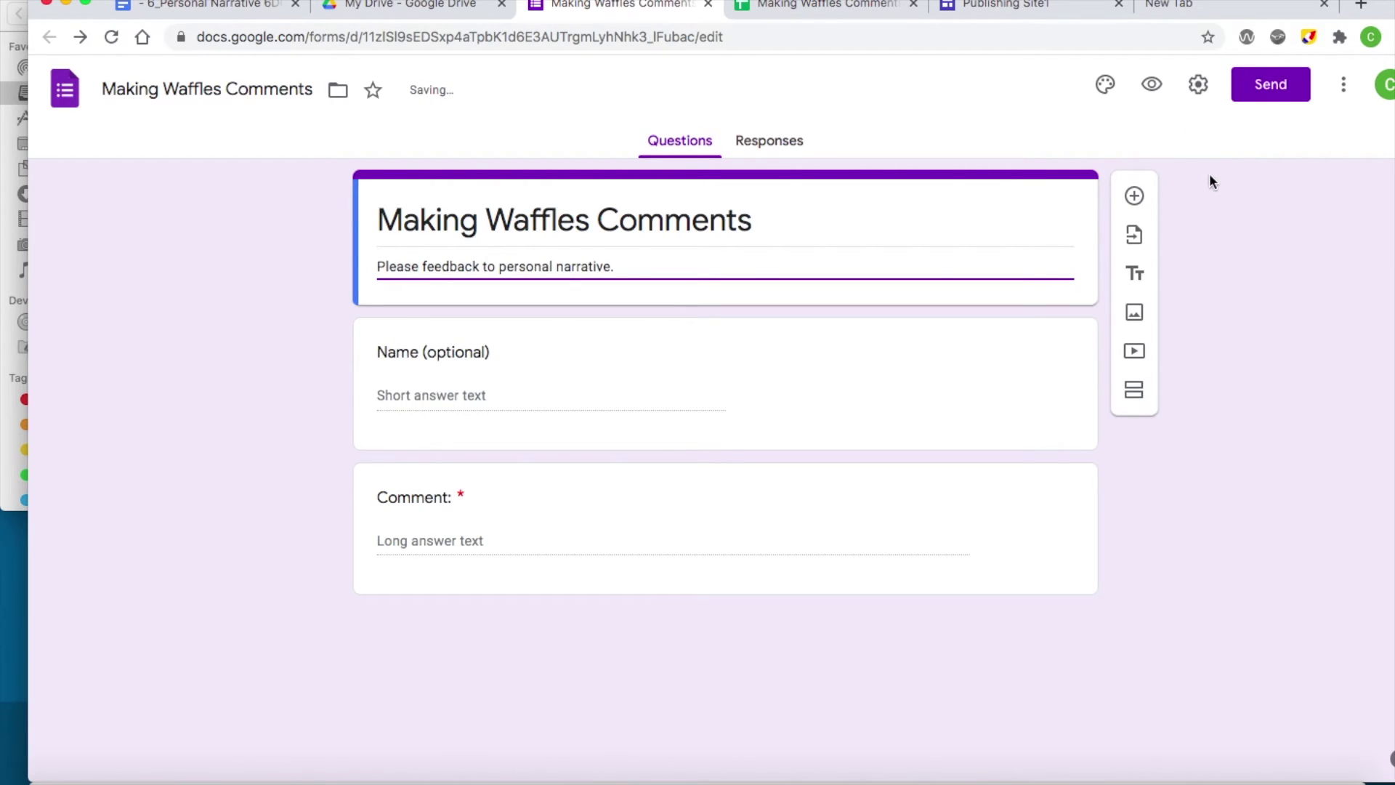
- Turn off the form setting restricting it to users in NYC Department of Education and its trusted organizations, and save the settings
click(1279, 97)
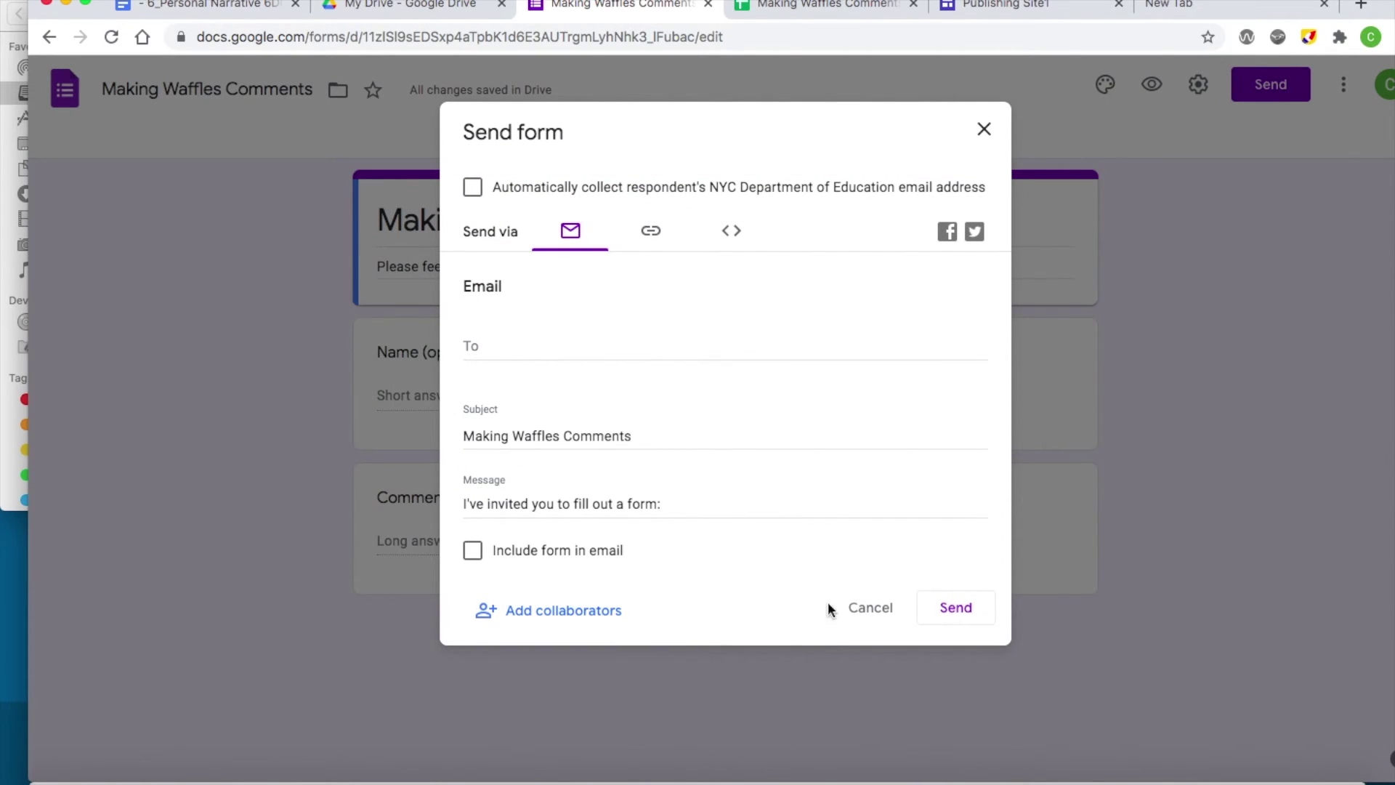
click(872, 610)
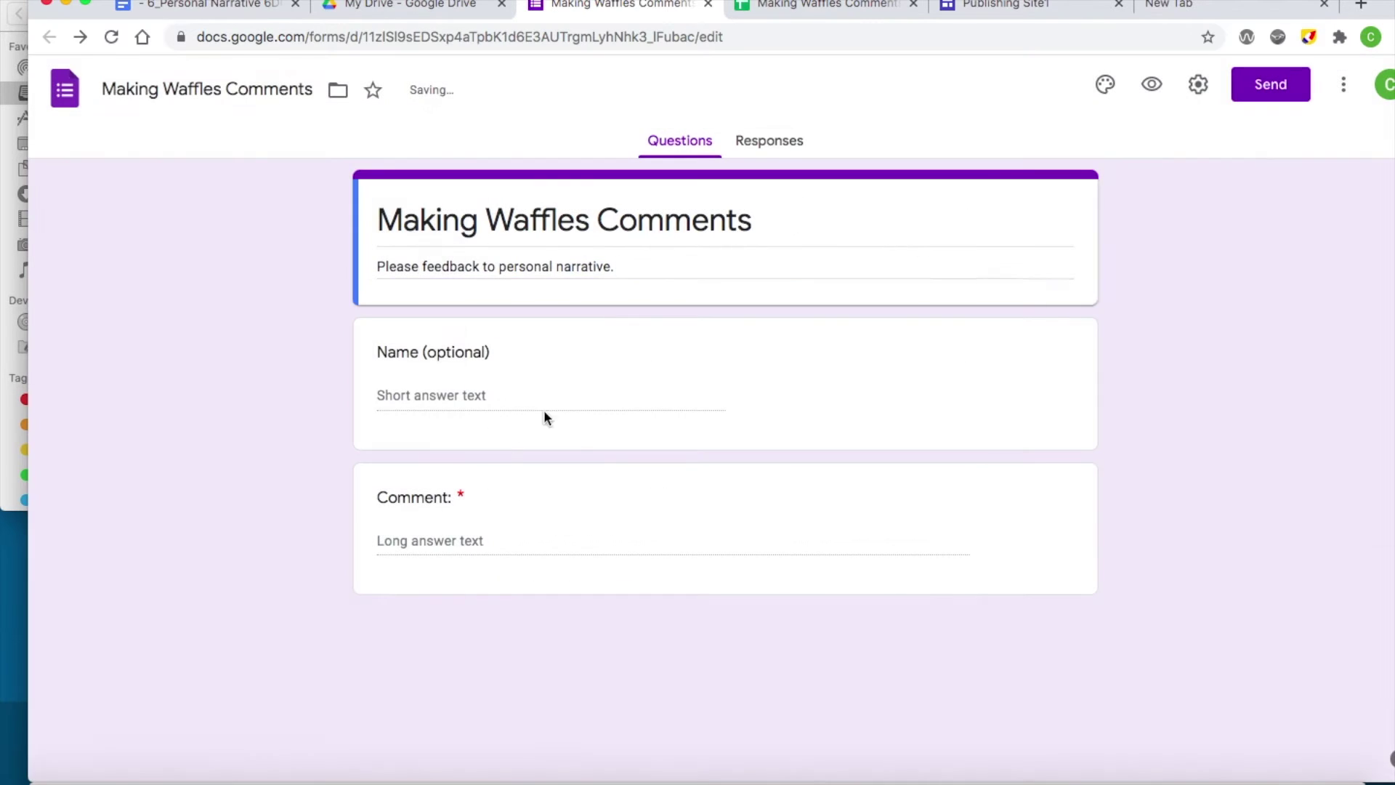
click(1199, 86)
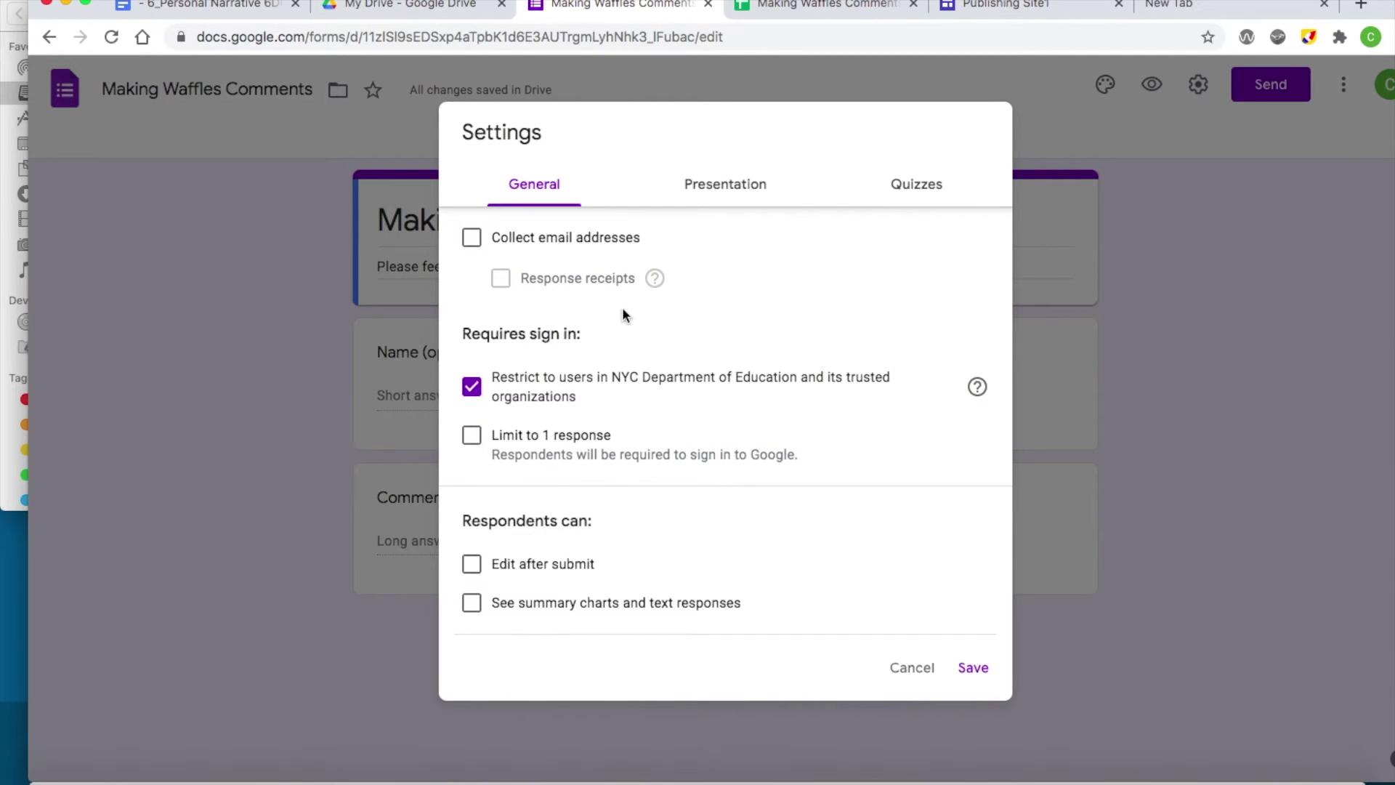
click(469, 390)
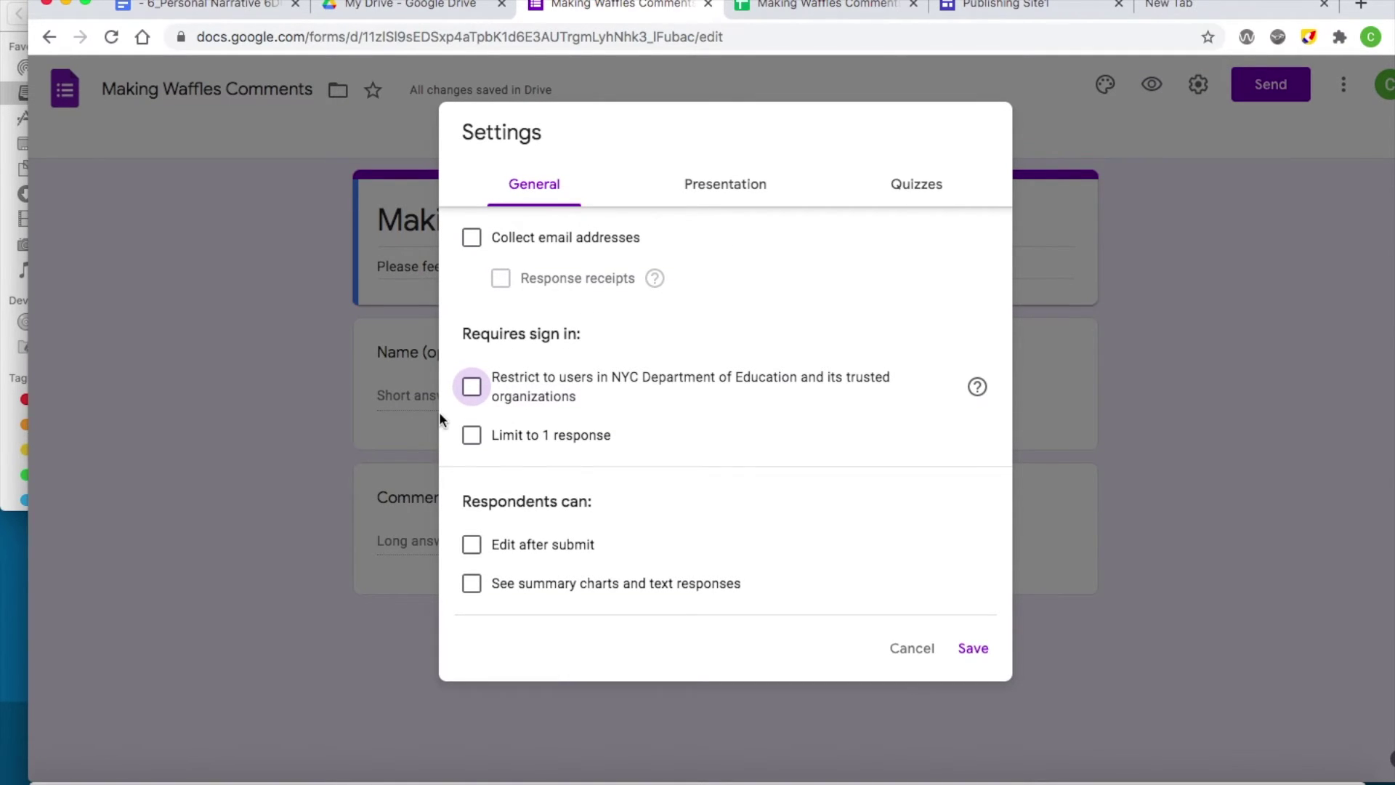
click(471, 387)
click(471, 389)
click(972, 664)
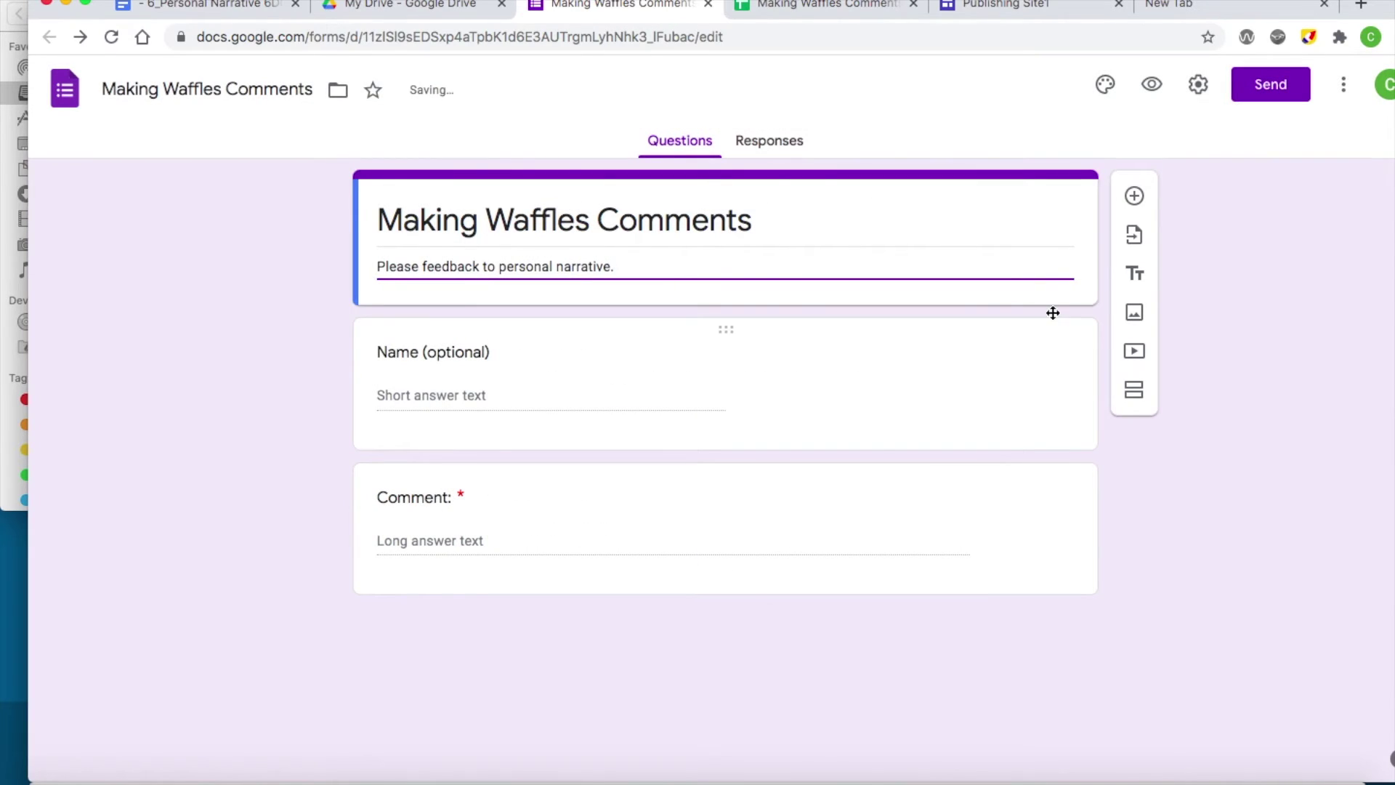
- Switch to the "Publishing Site1" site in Google Sites
click(1341, 85)
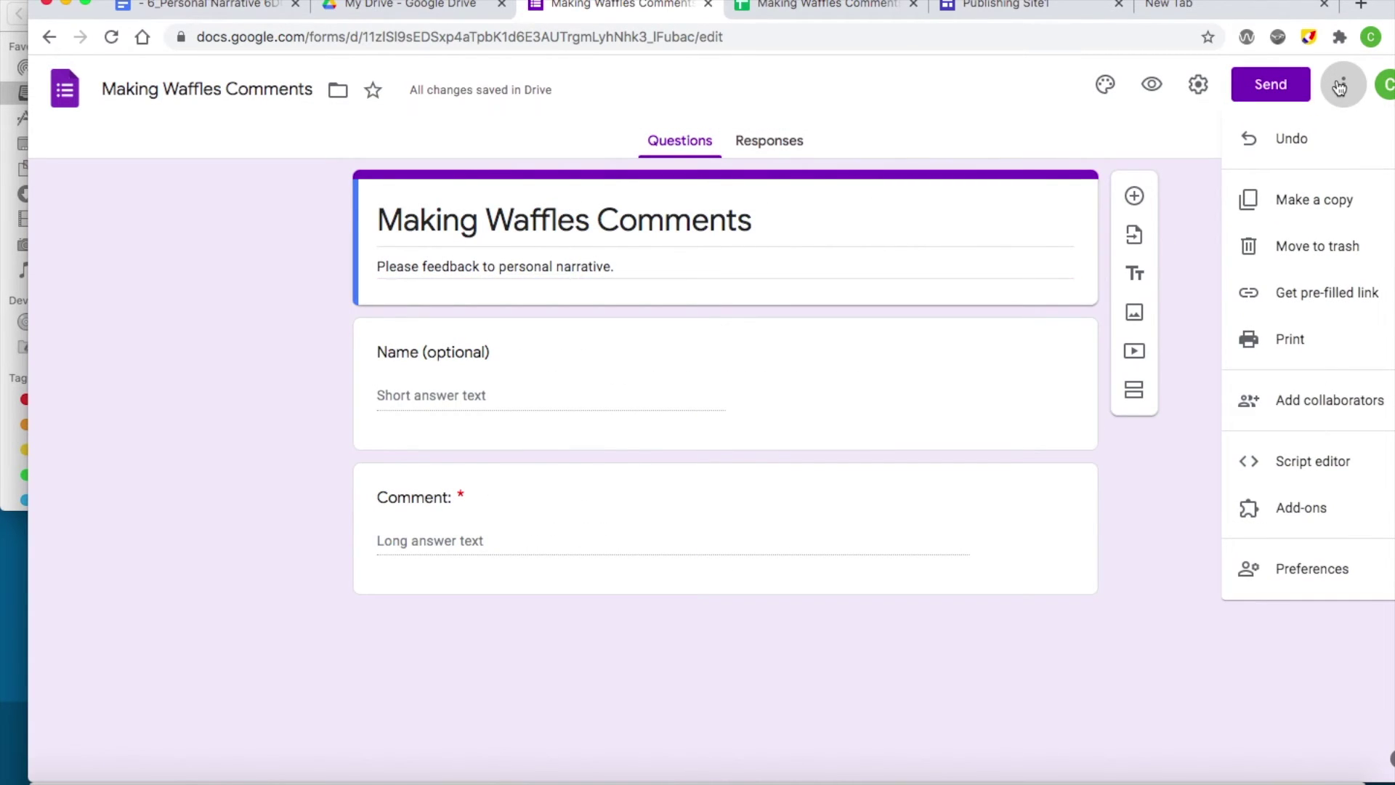
click(216, 363)
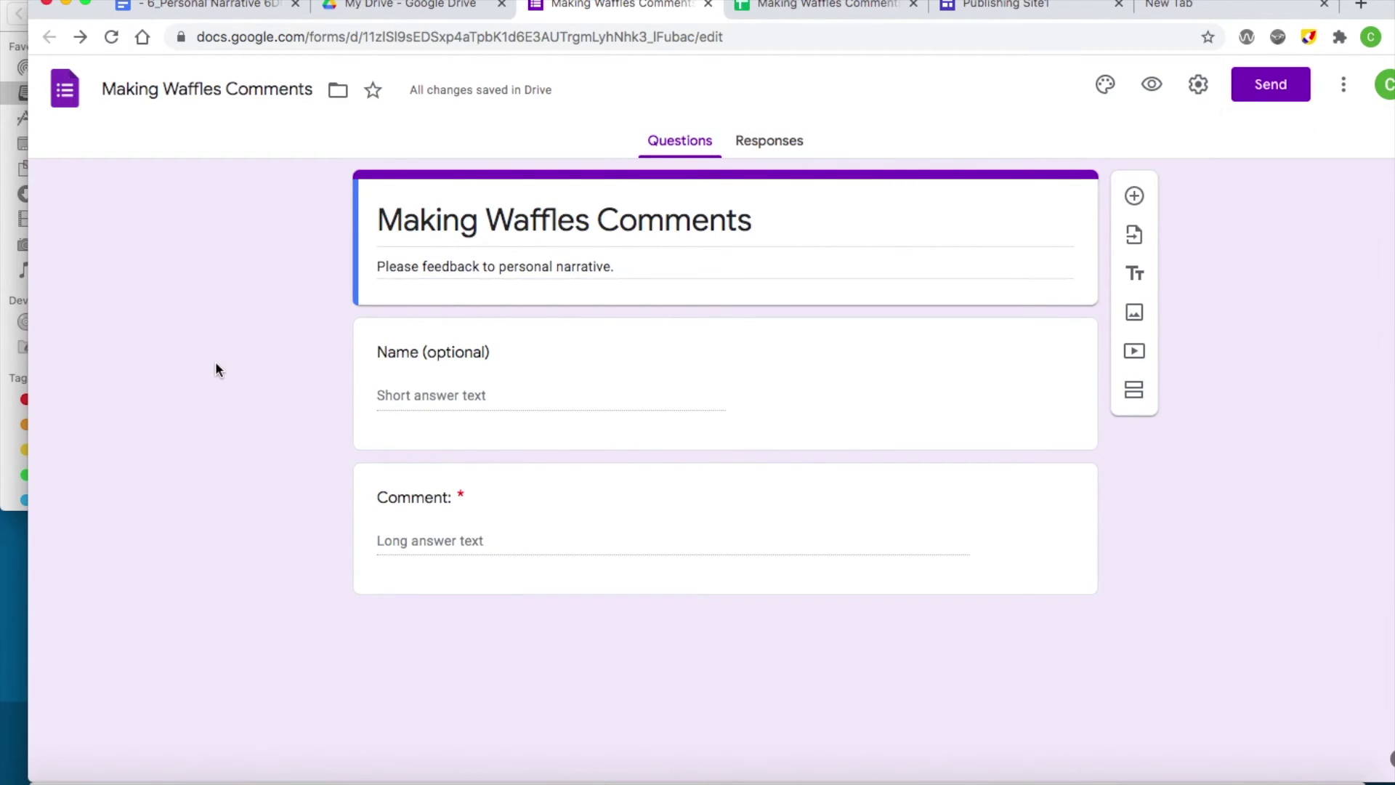
click(1044, 5)
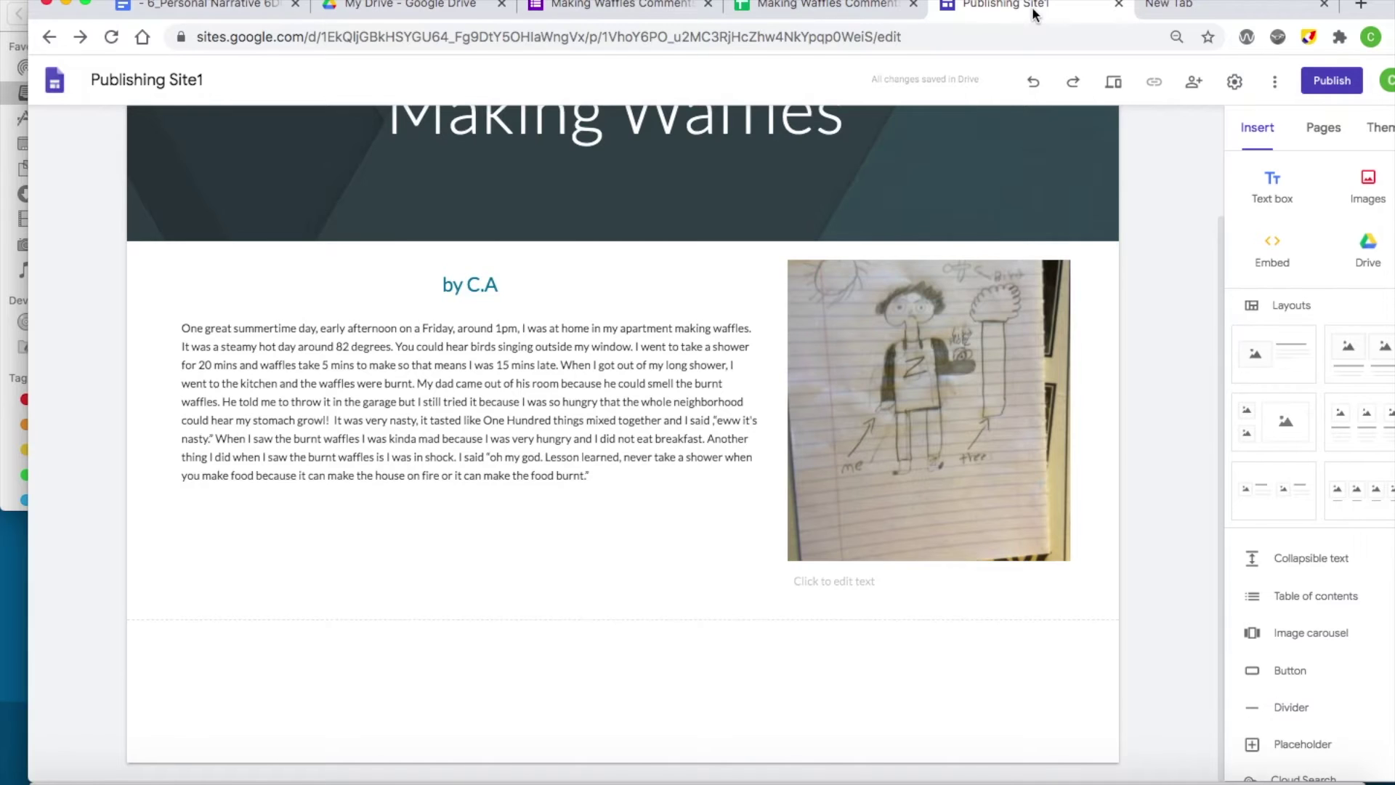
click(590, 445)
key(ctrl+a)
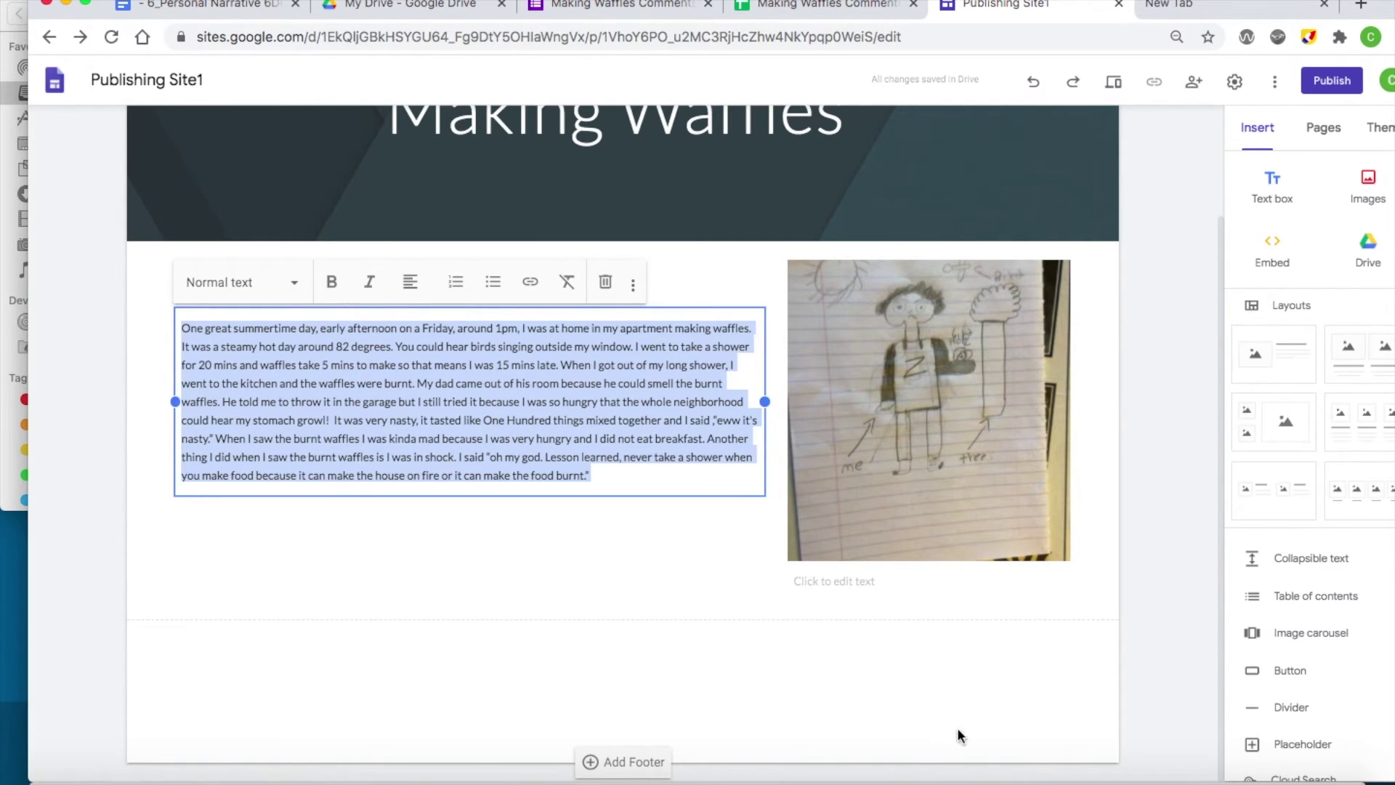
click(1015, 695)
- Insert today's Making Waffles Comments form below the narrative, and make it narrower and tall enough to show the whole form
scroll(961, 677, down, 1)
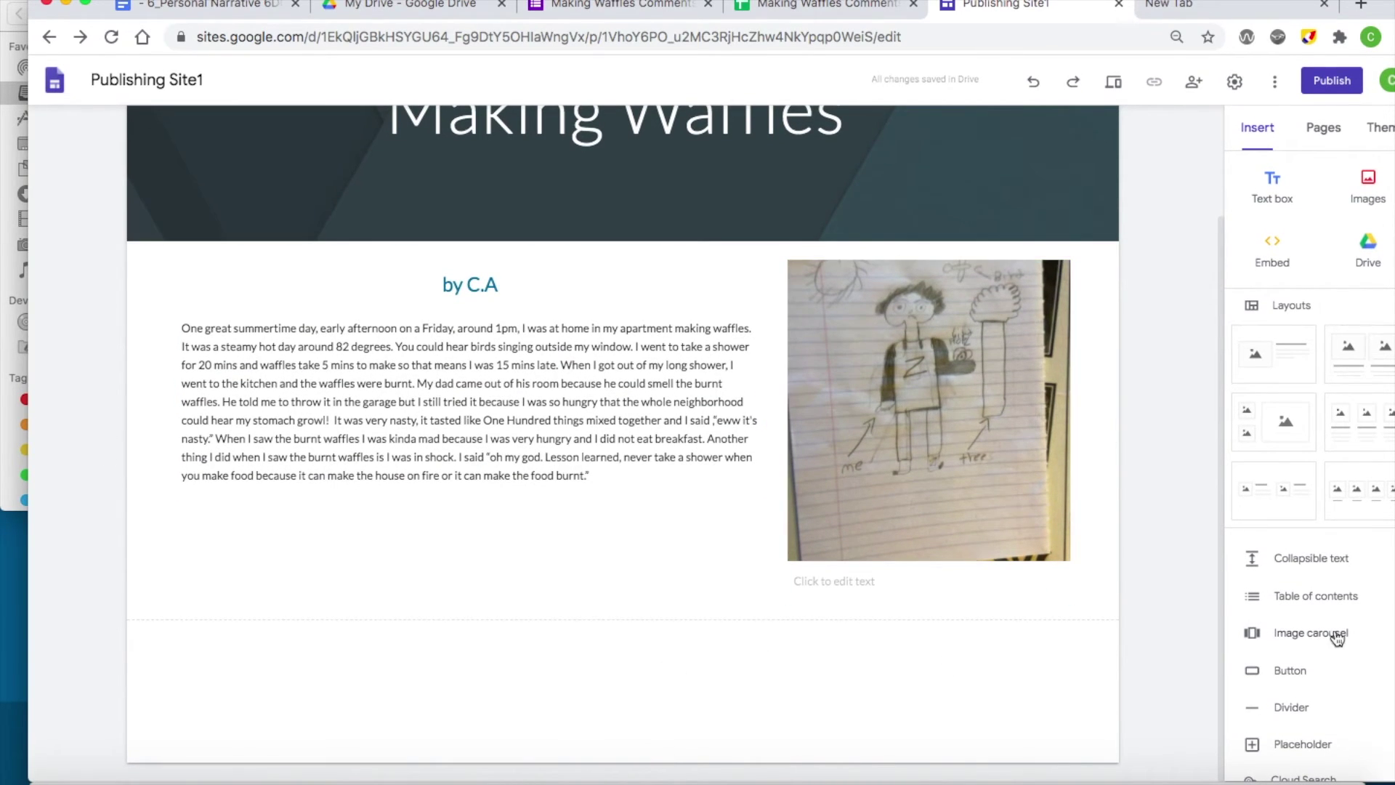
scroll(1301, 726, down, 4)
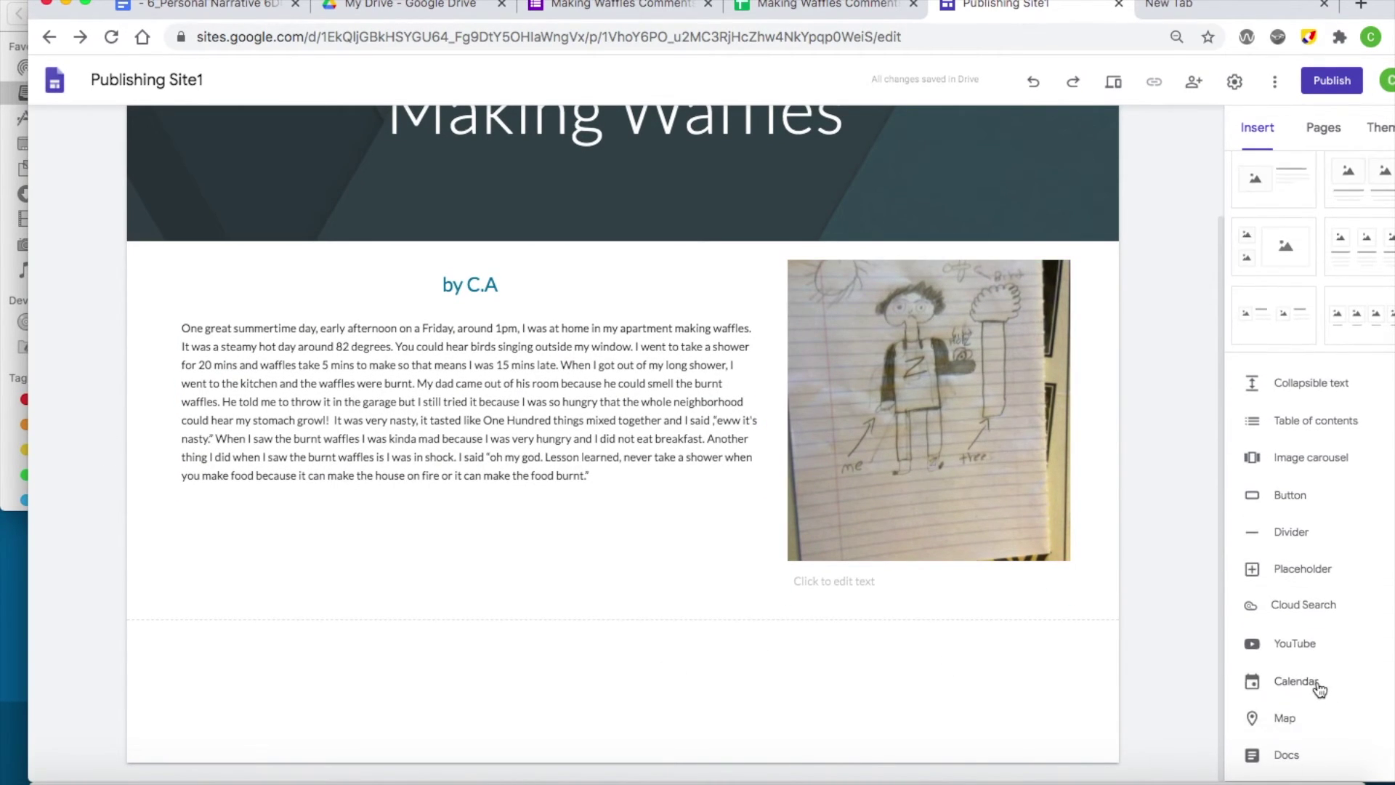
scroll(1281, 756, up, 4)
scroll(1380, 638, down, 4)
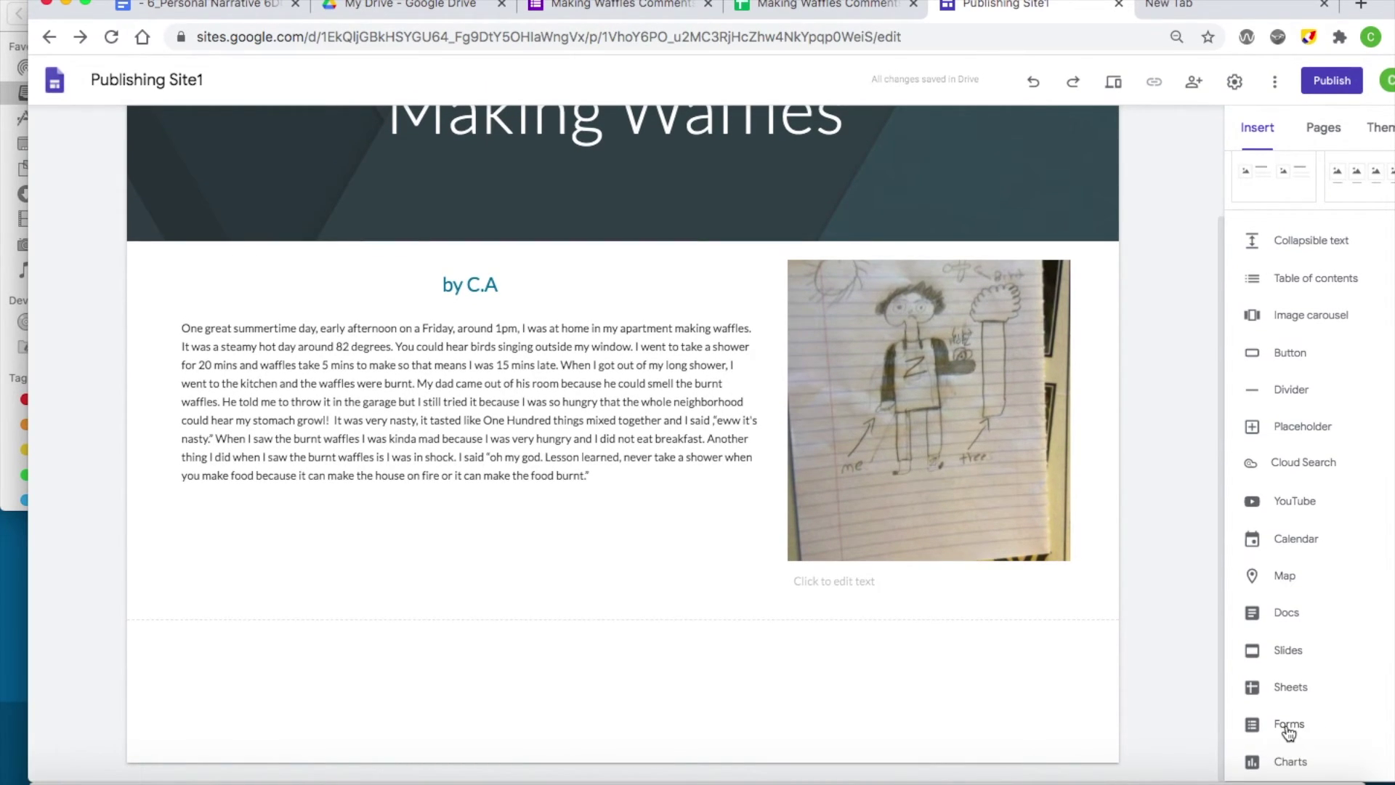
click(1288, 730)
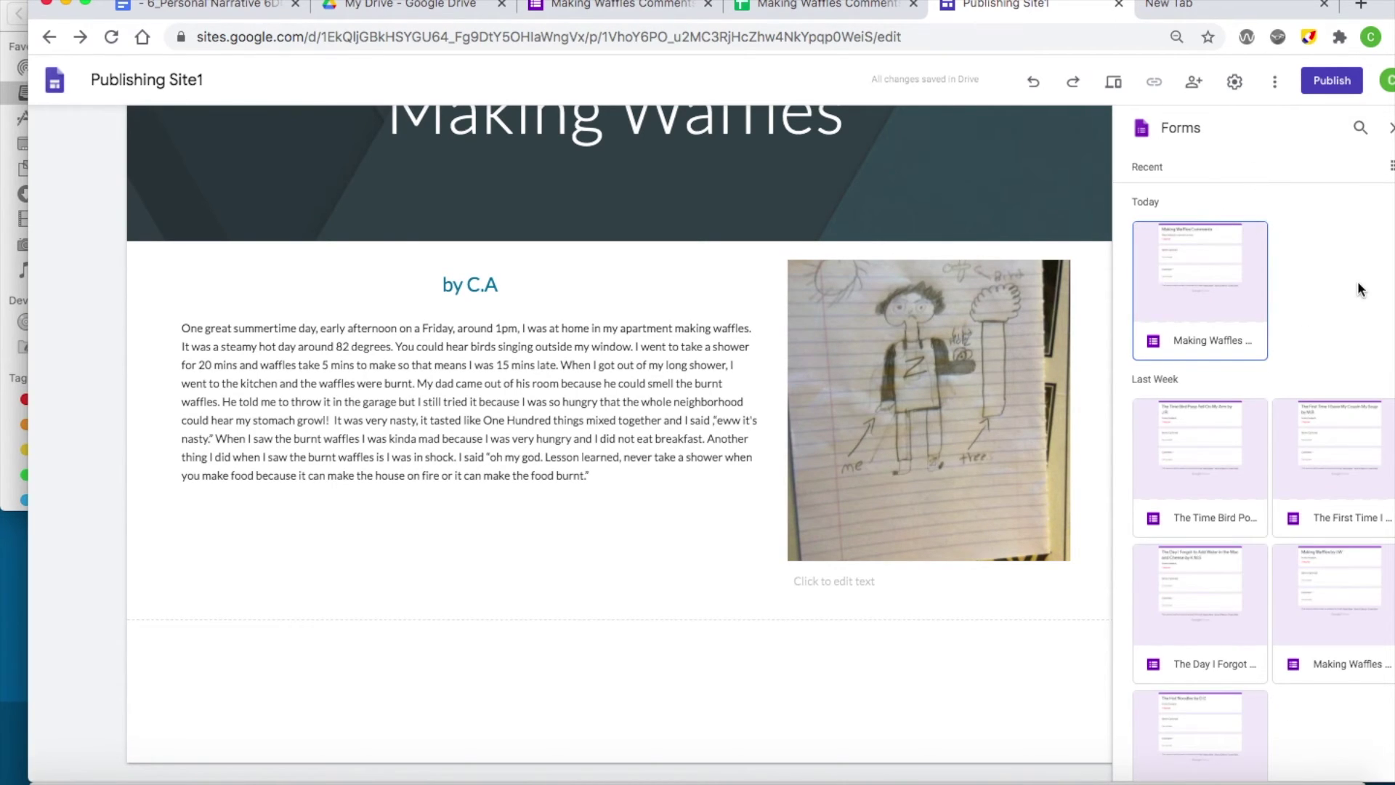
click(1170, 305)
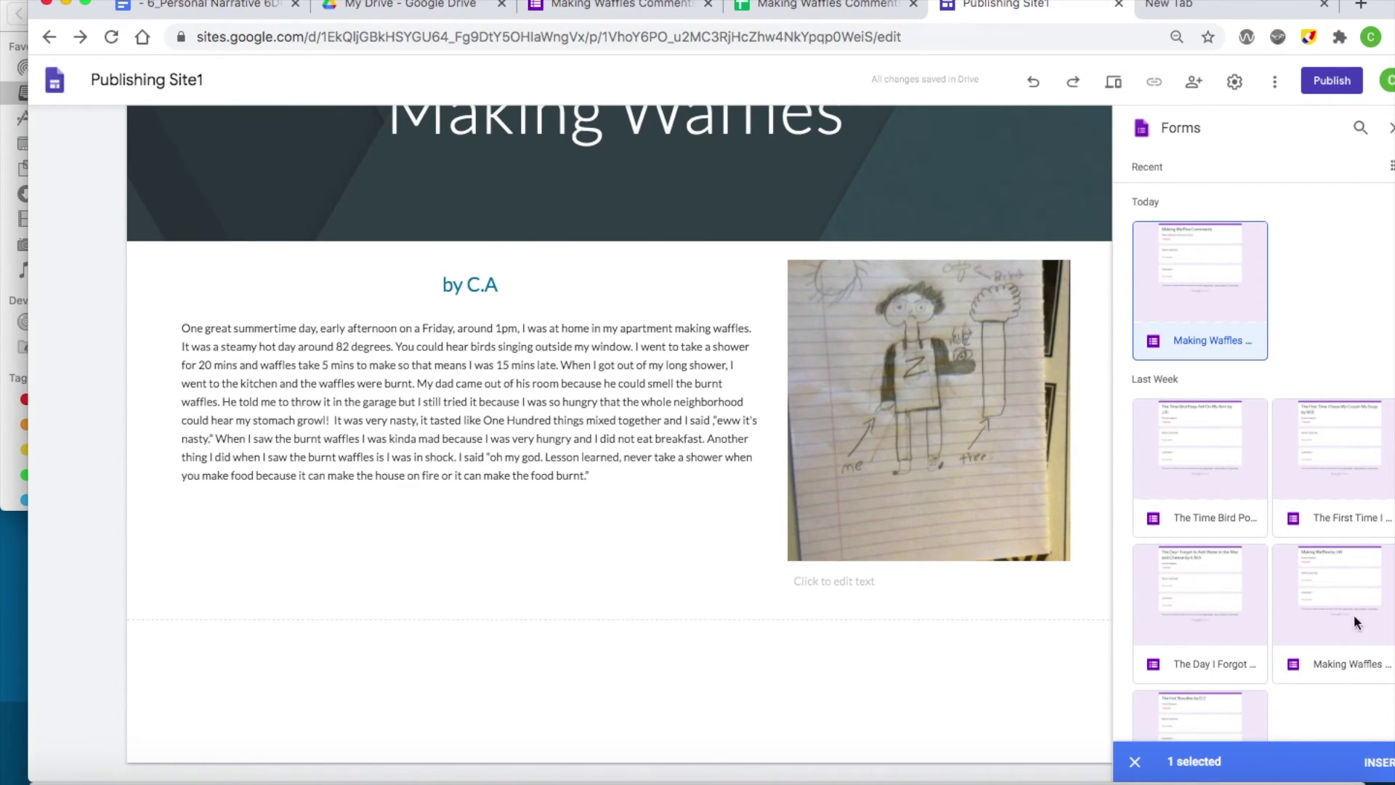
click(1379, 761)
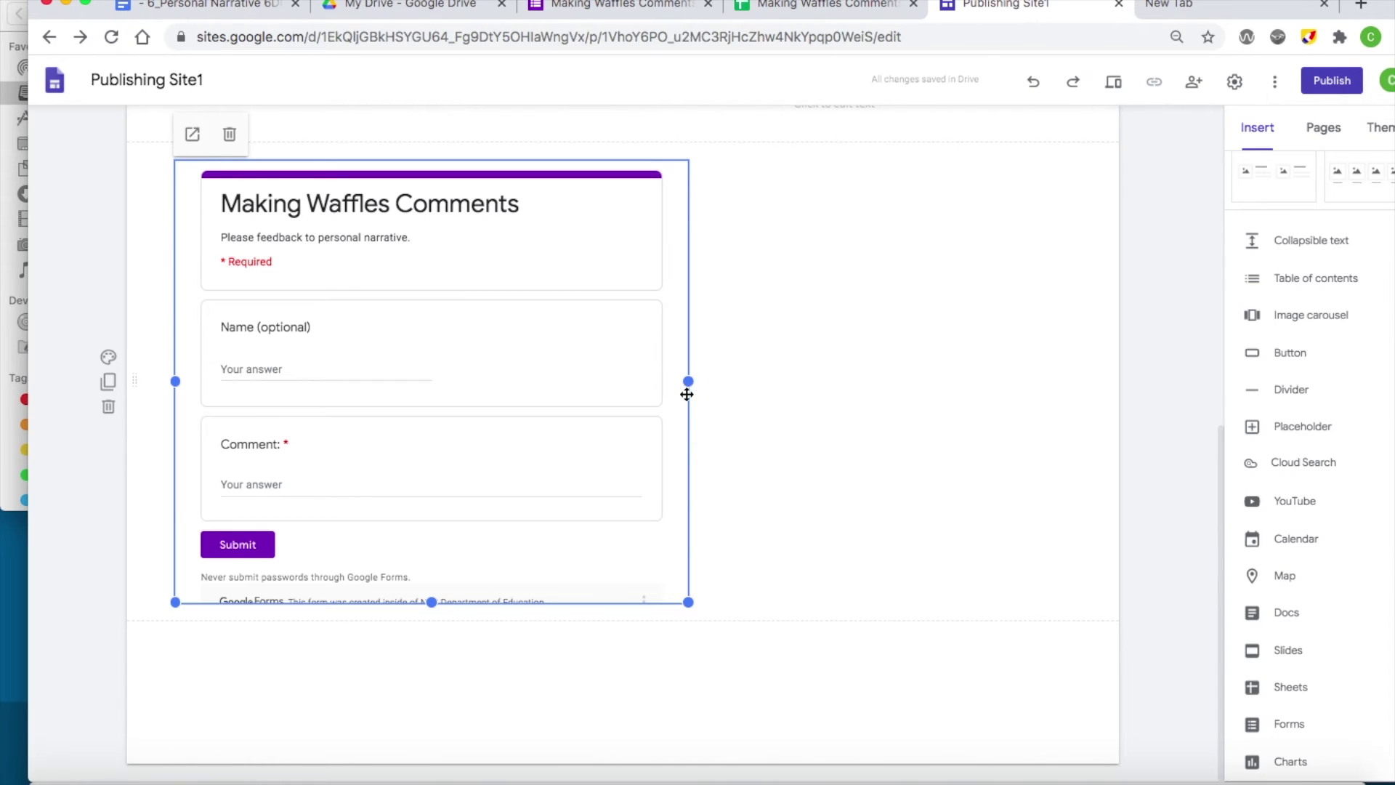
drag(689, 382, 478, 376)
drag(455, 604, 443, 678)
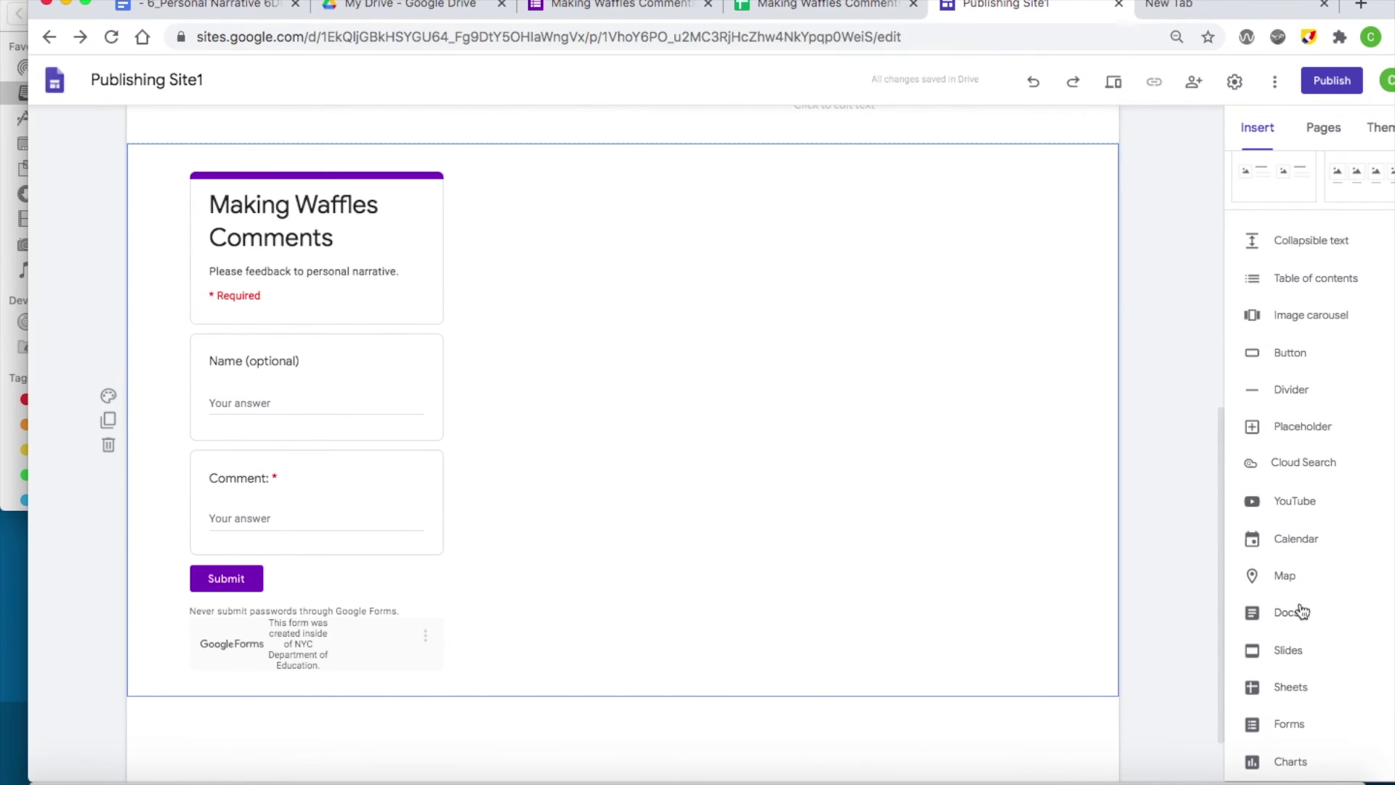
- Insert the Making Waffles Comments (Responses) spreadsheet into the page below the form
scroll(1298, 632, down, 1)
scroll(1305, 625, up, 1)
scroll(1298, 612, down, 1)
click(1302, 688)
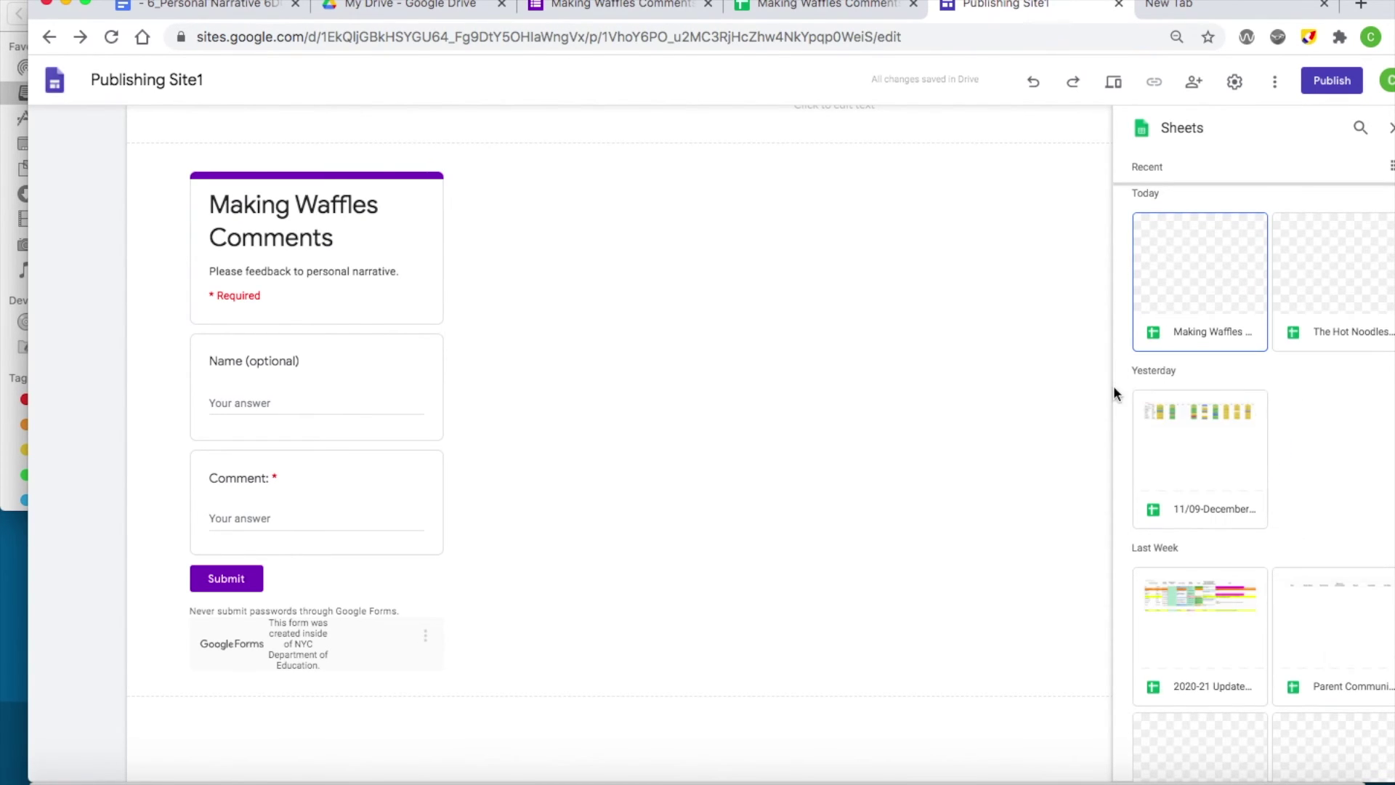
click(1212, 288)
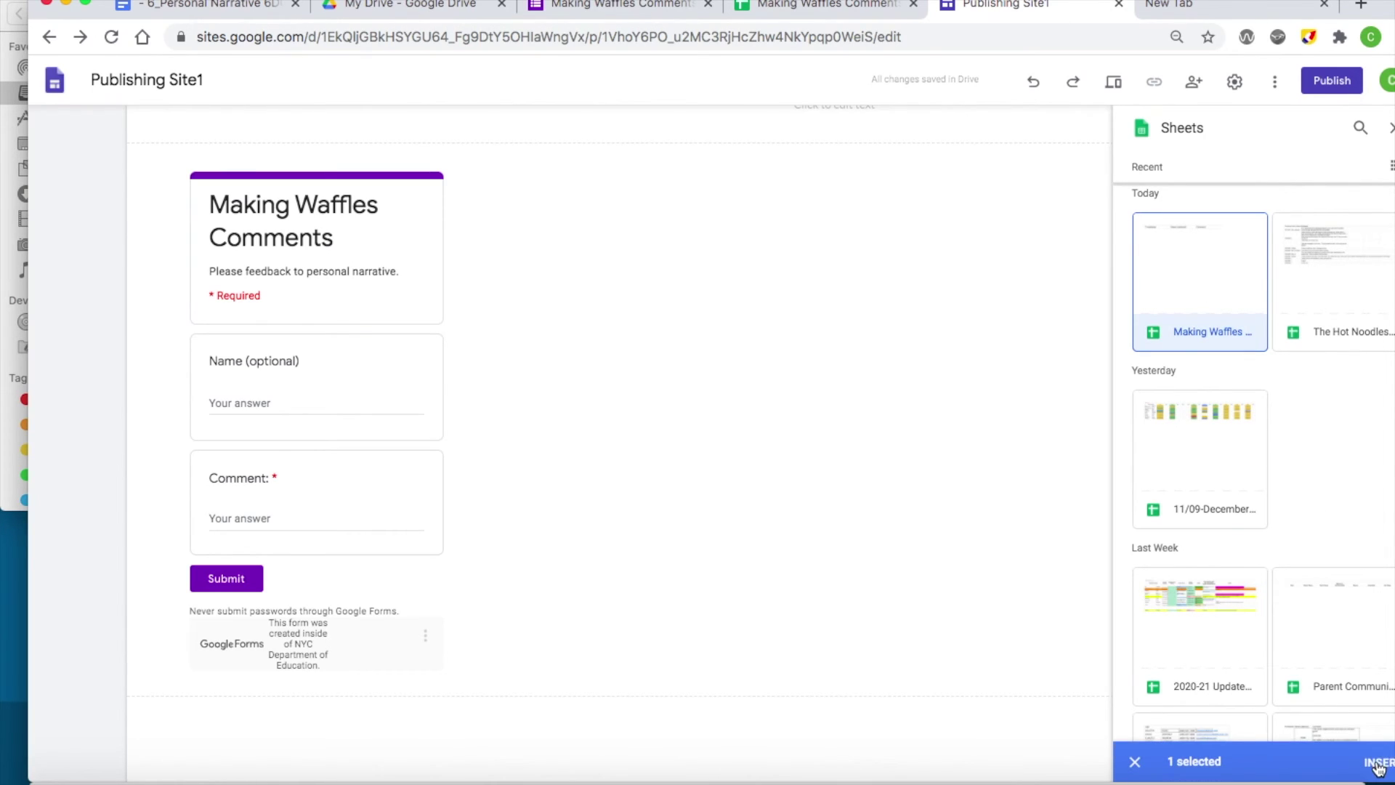
click(1379, 765)
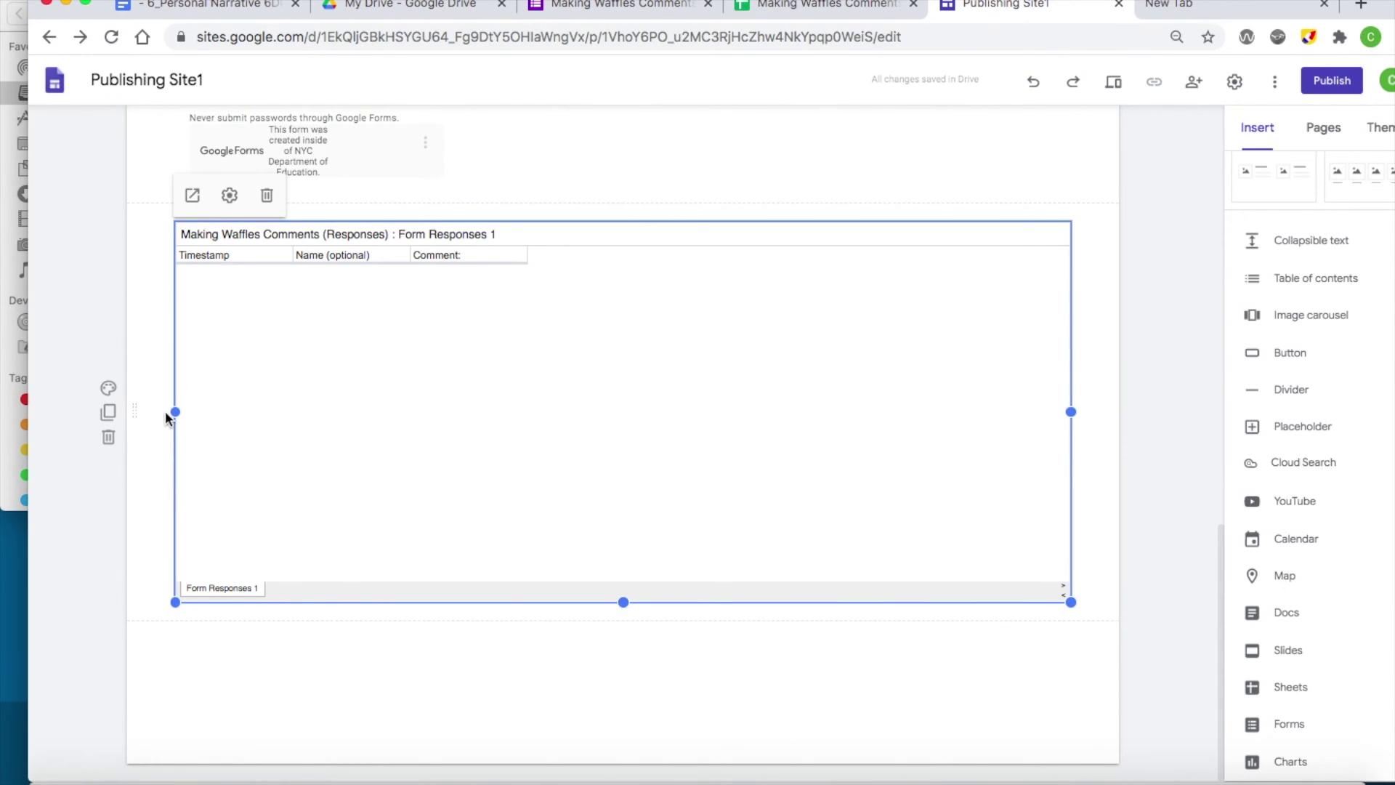
- Narrow the embedded responses sheet, place it beside the comments form, and enlarge it to fill the rest of that section
drag(174, 412, 542, 389)
scroll(454, 359, up, 4)
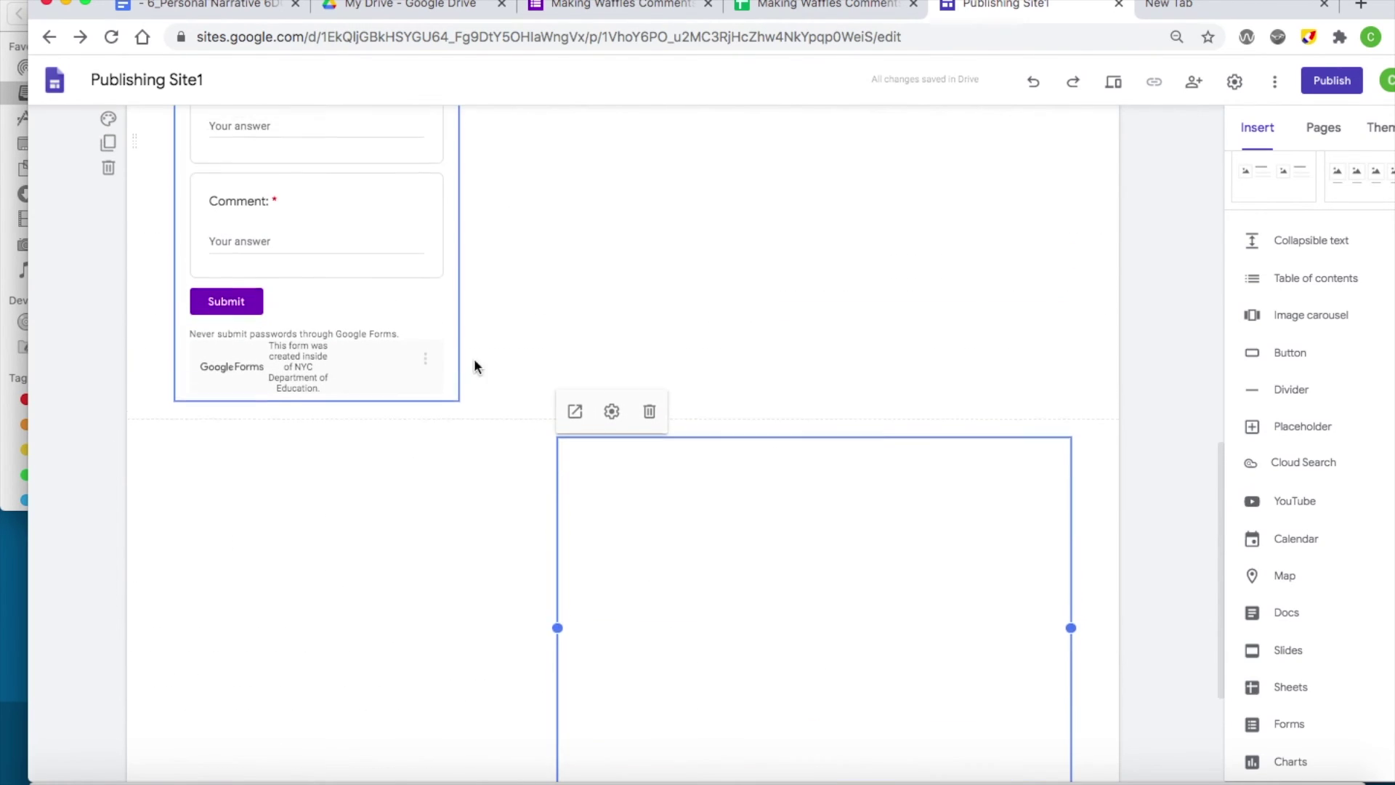
scroll(672, 555, up, 3)
drag(726, 724, 735, 269)
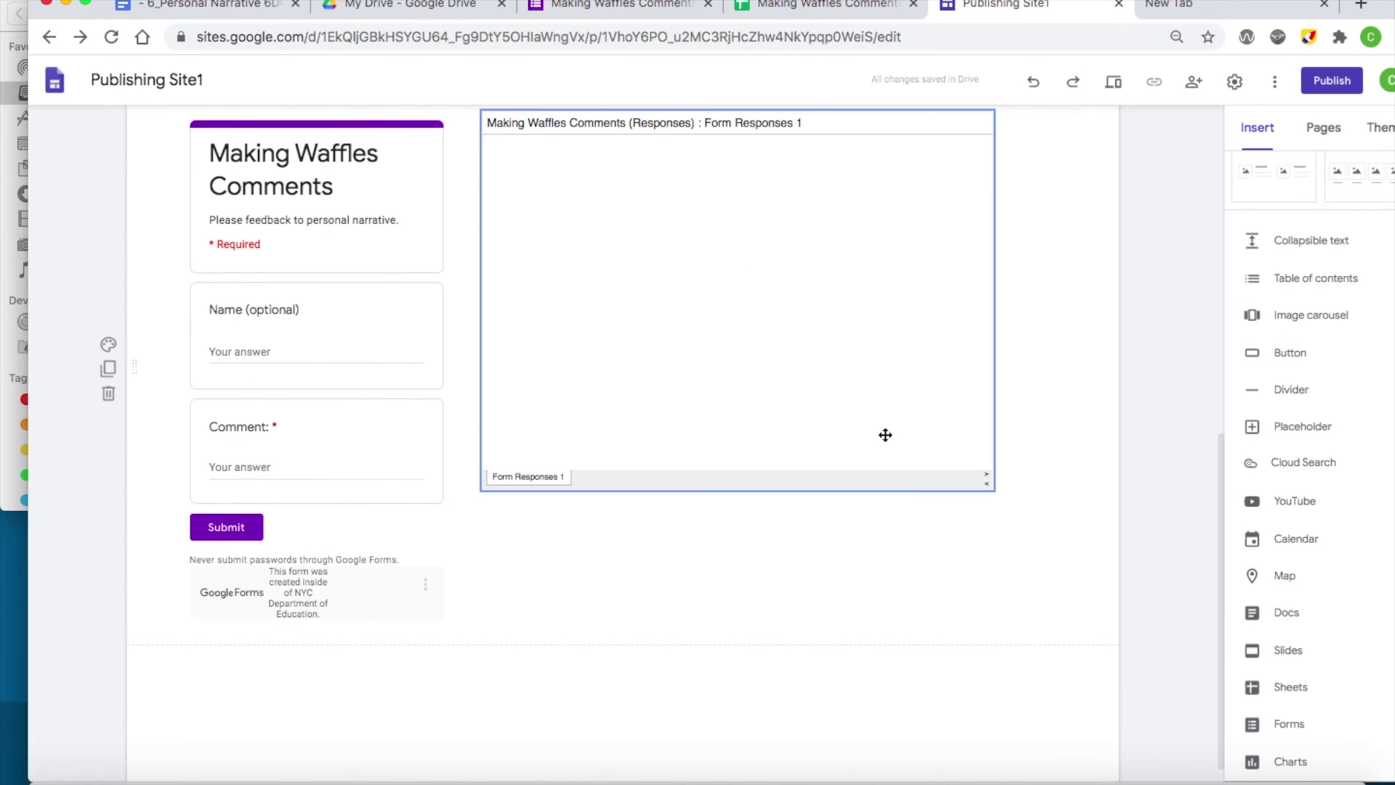
click(939, 460)
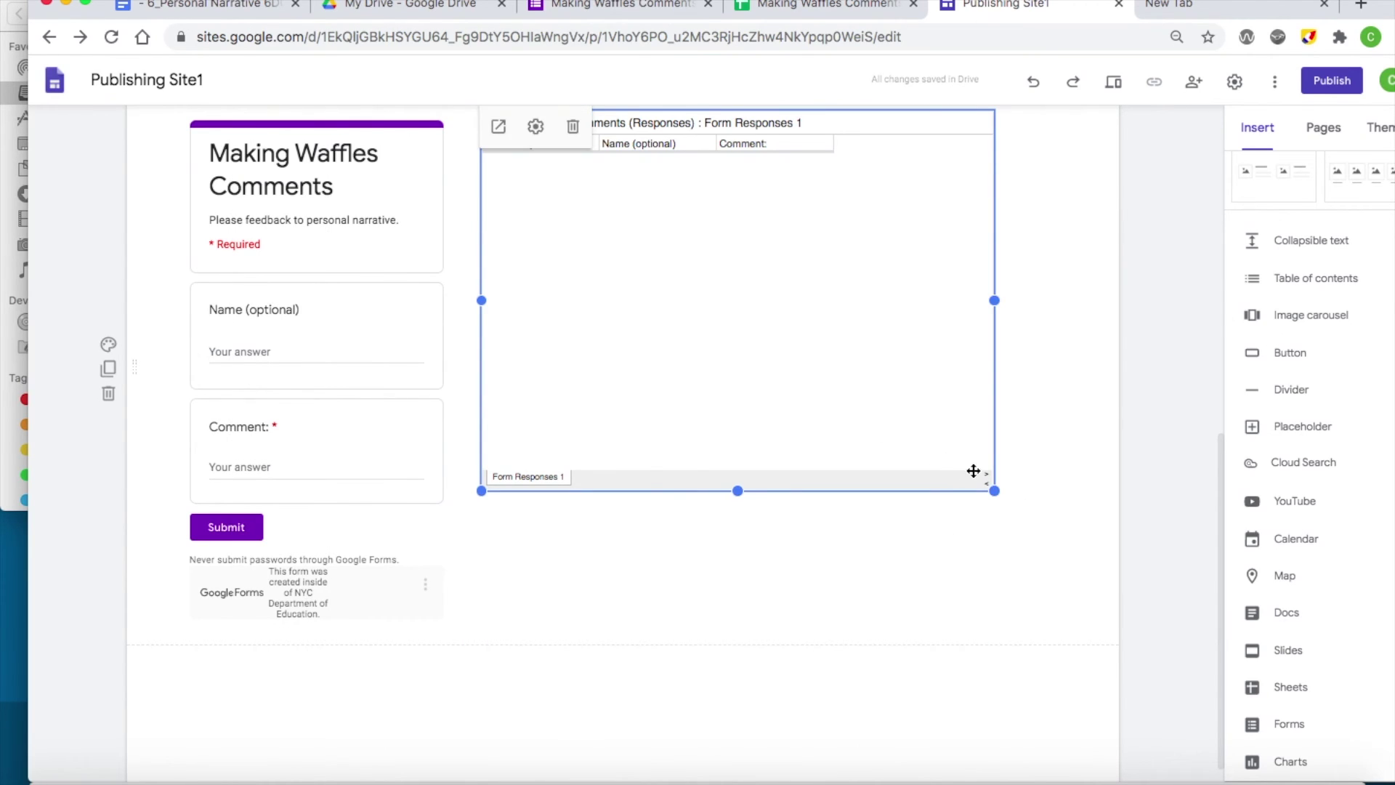
drag(999, 494, 1098, 649)
click(376, 670)
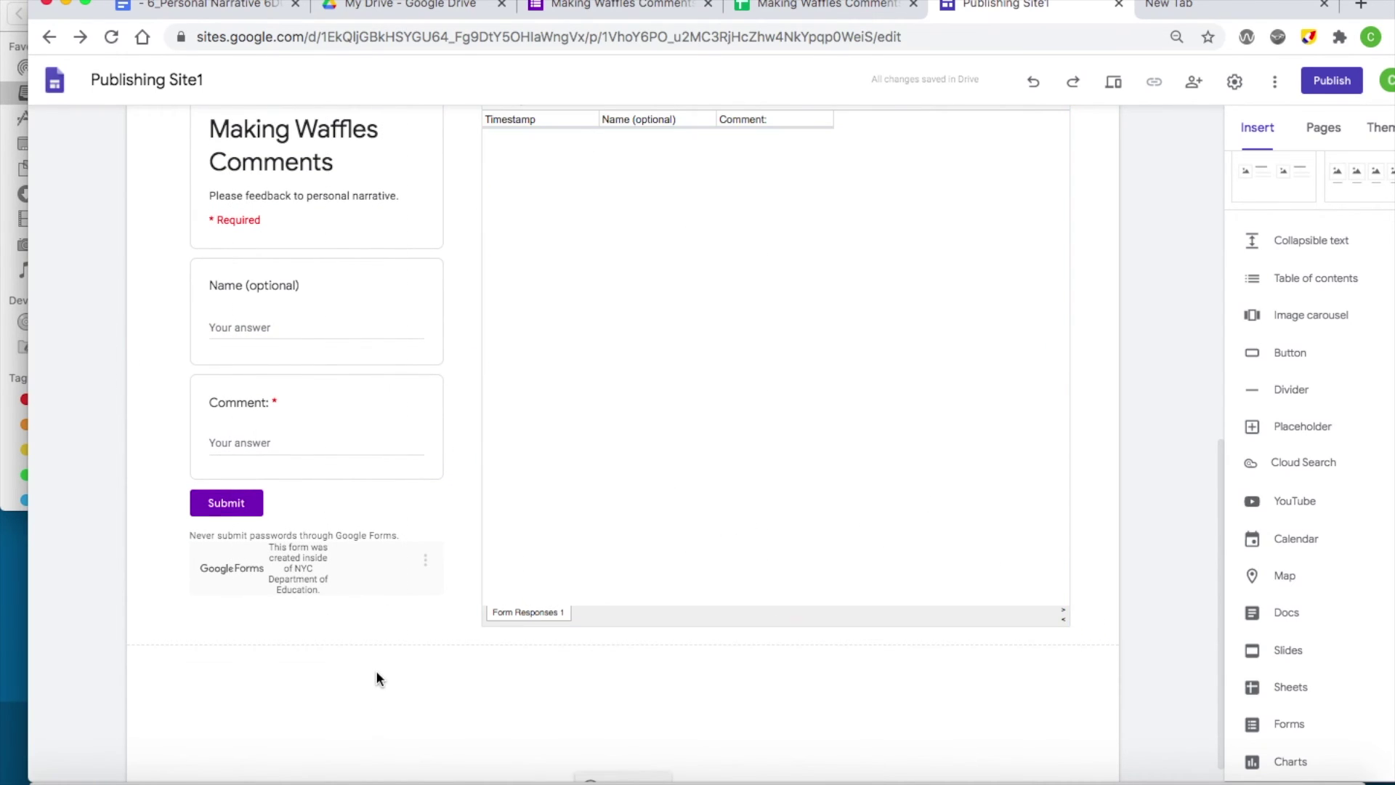
- Enlarge the browser window and publish the site under the web address publishingsite1
scroll(492, 545, up, 10)
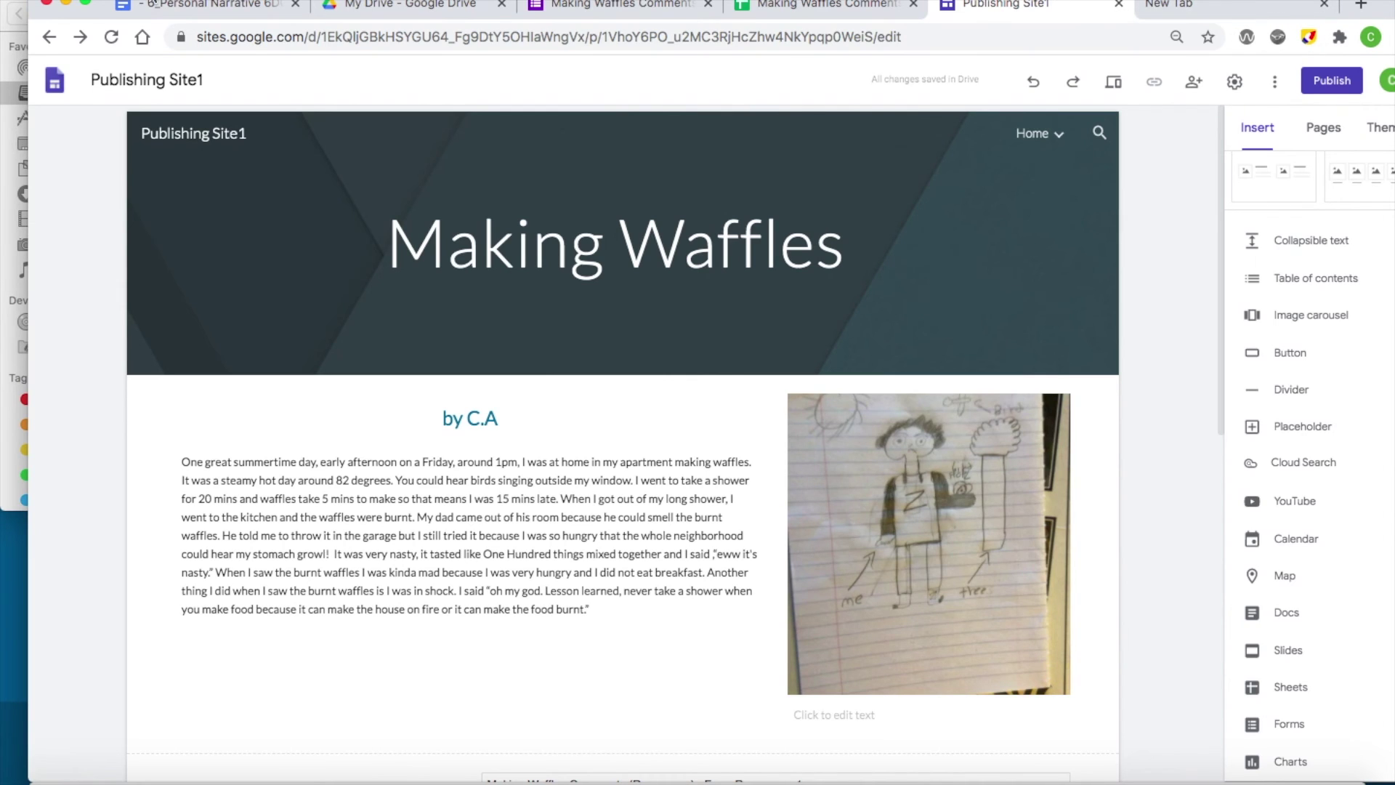
click(85, 7)
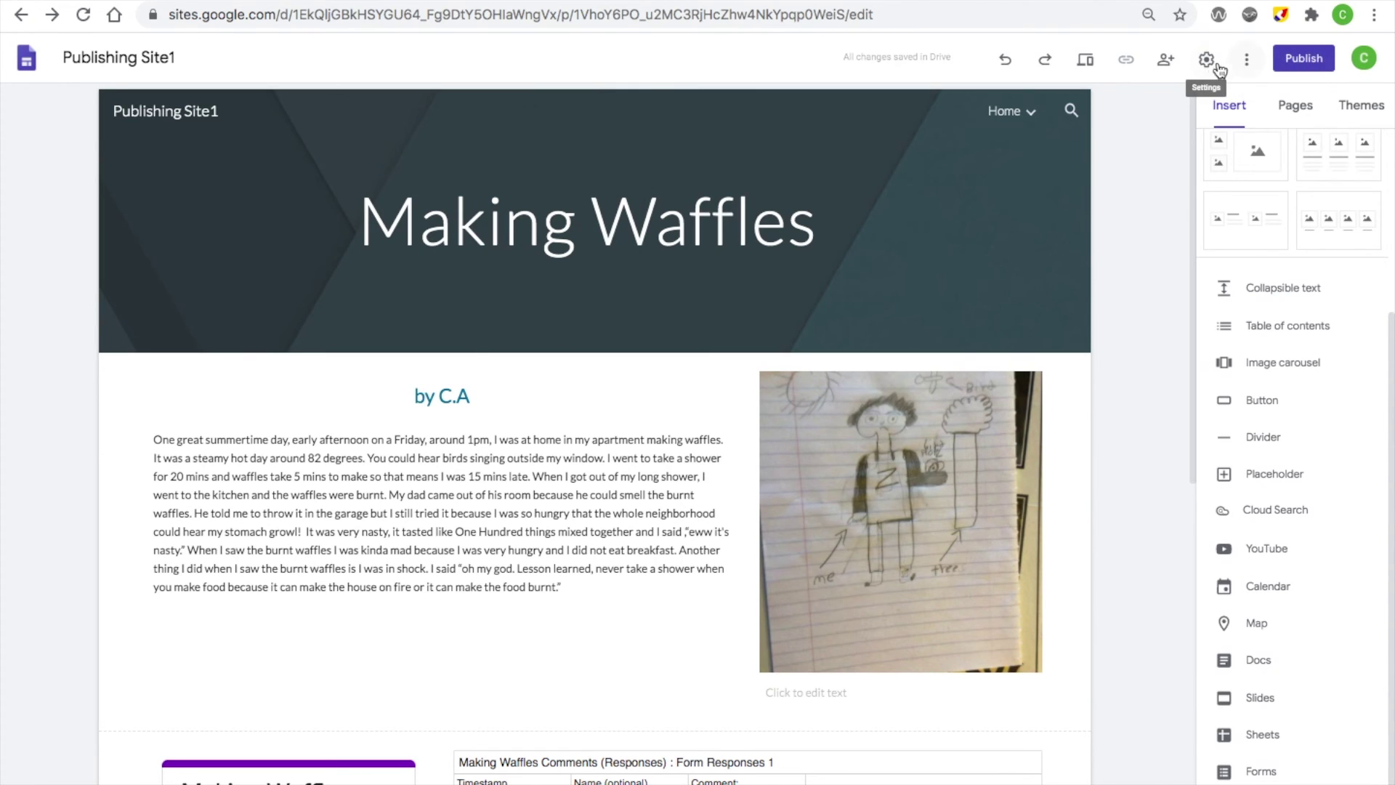
click(1298, 60)
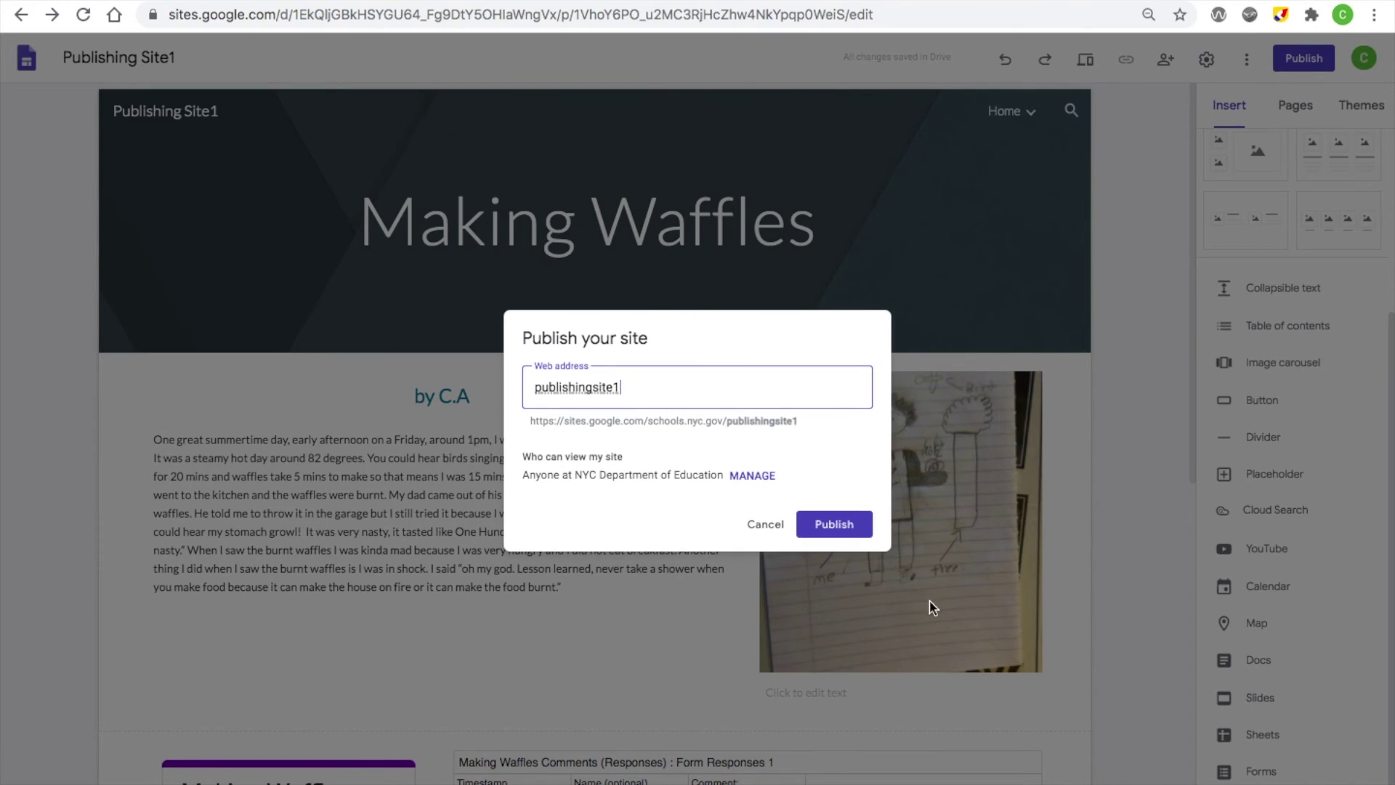
click(845, 527)
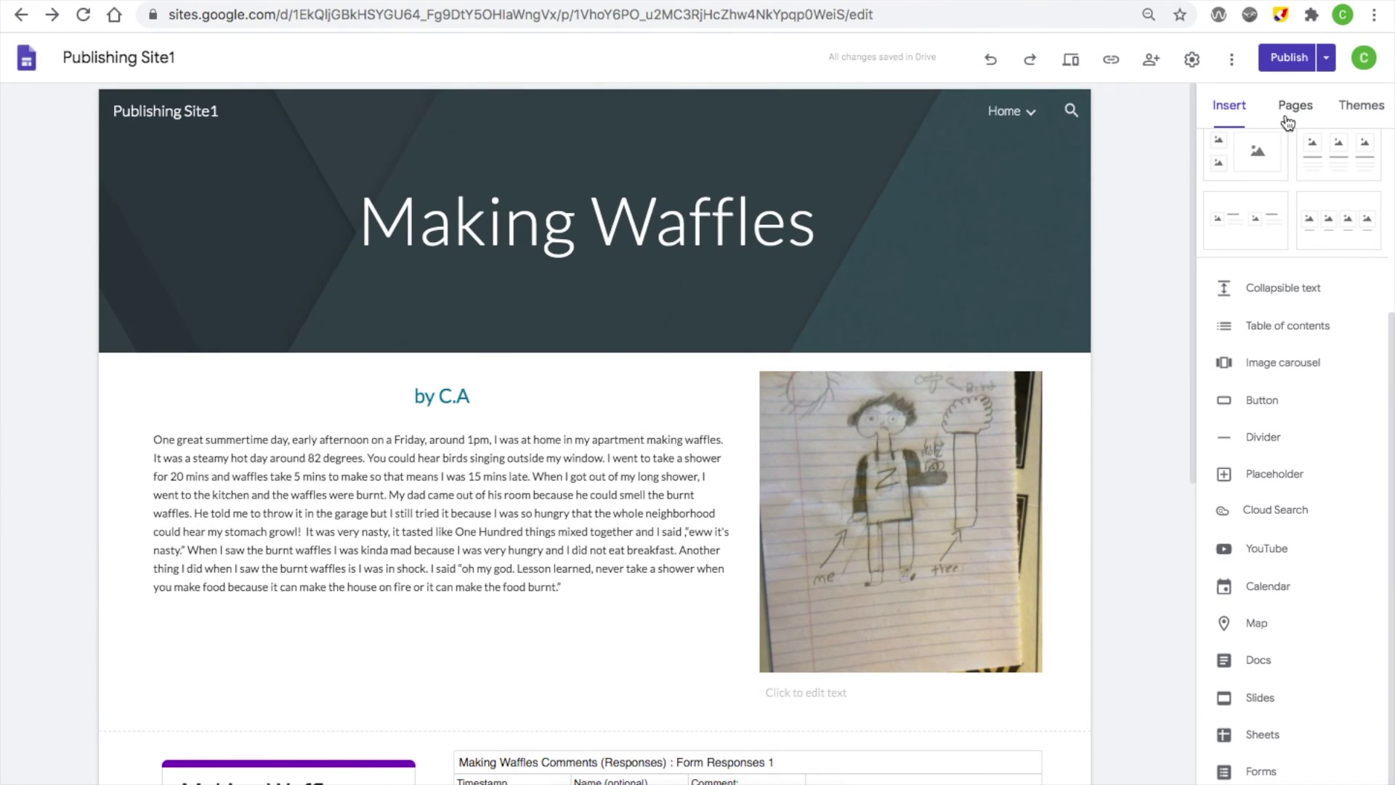
click(1233, 61)
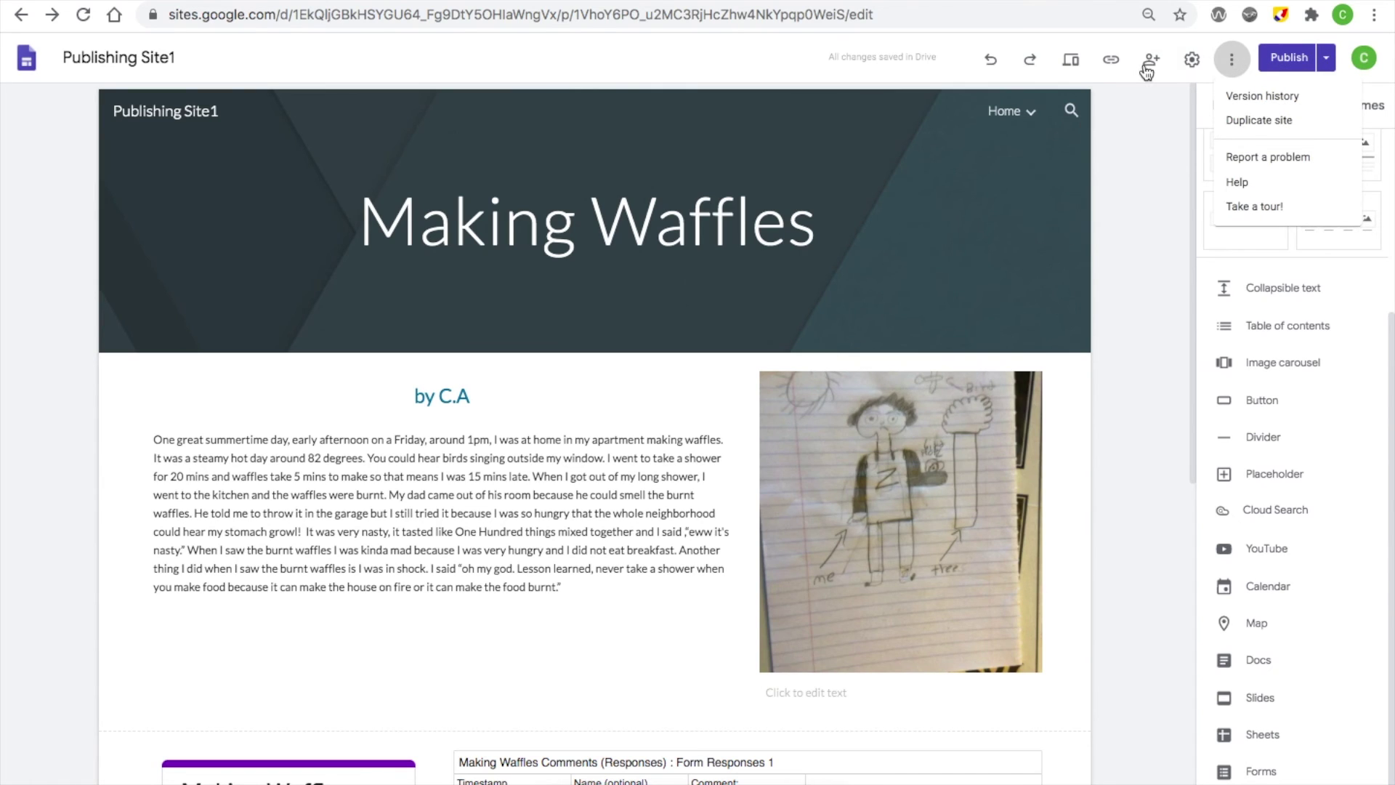
click(1197, 66)
click(1193, 65)
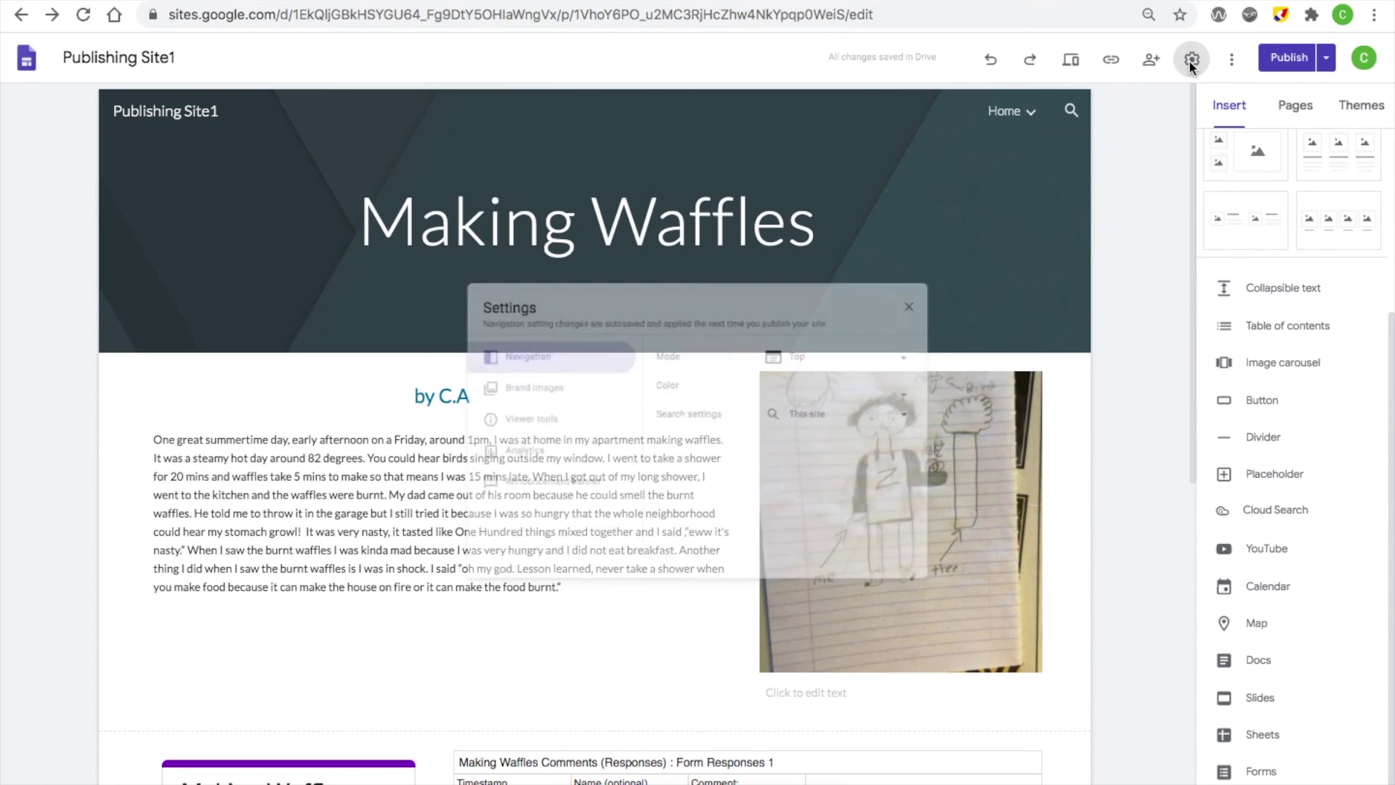
click(1158, 134)
- Change the published site's link access to Public in the site's sharing settings, leaving the draft restricted
click(1150, 62)
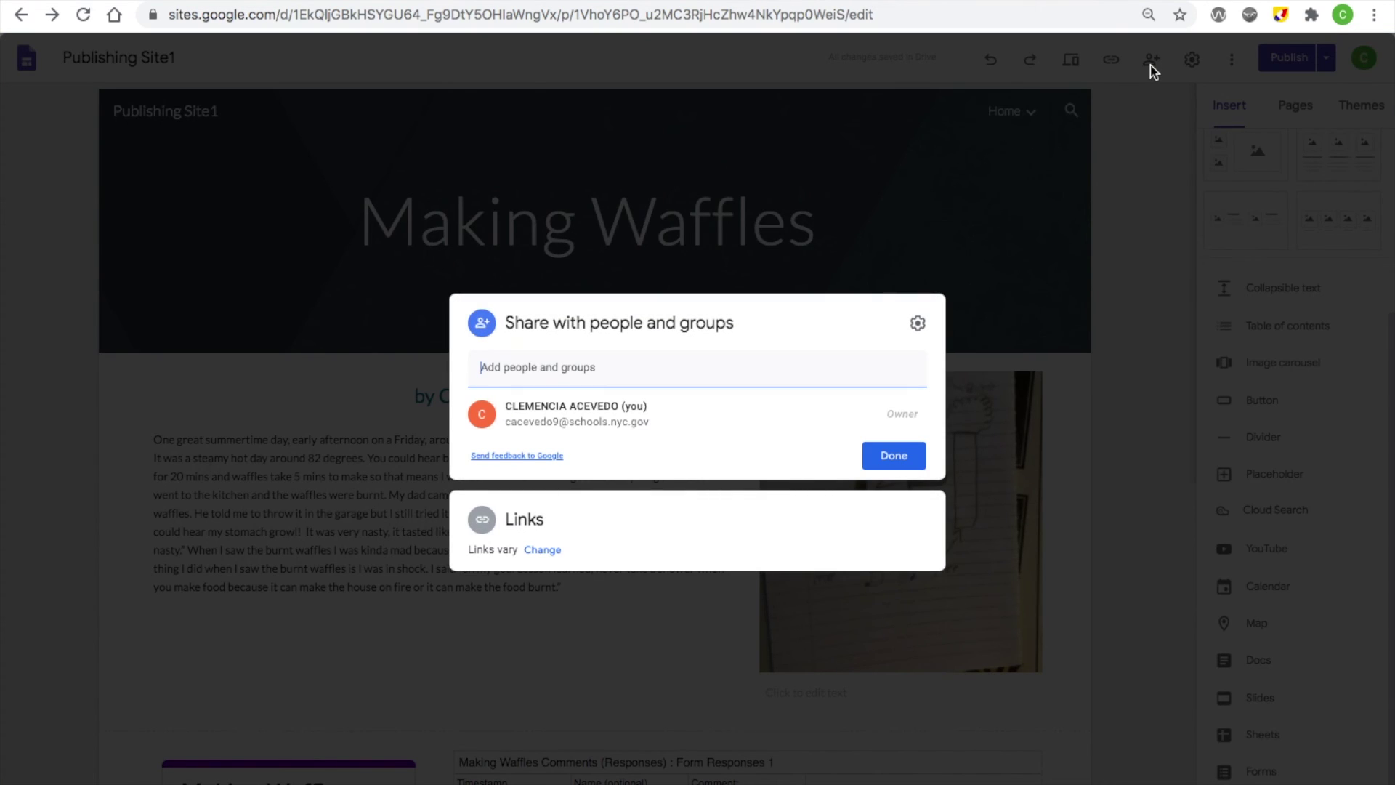
click(480, 520)
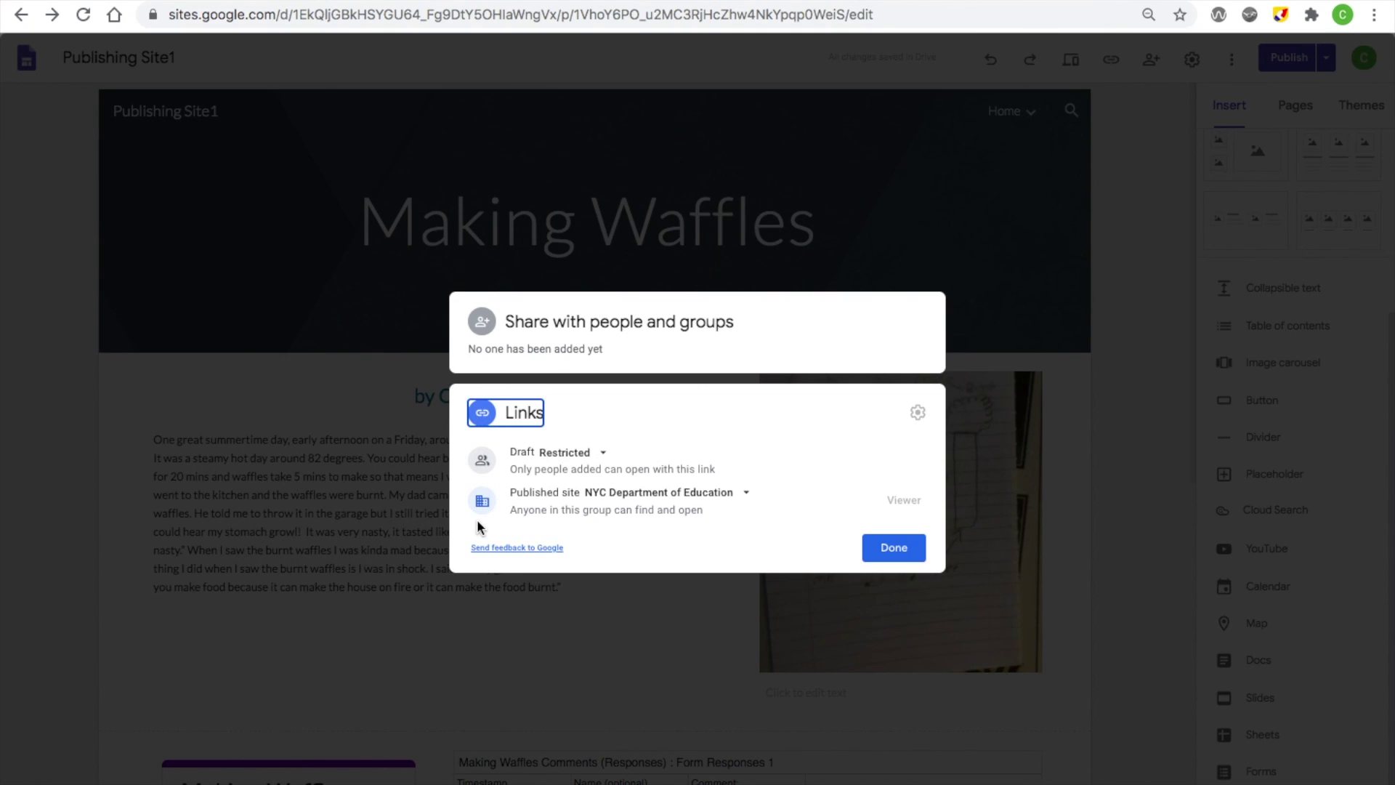
click(722, 500)
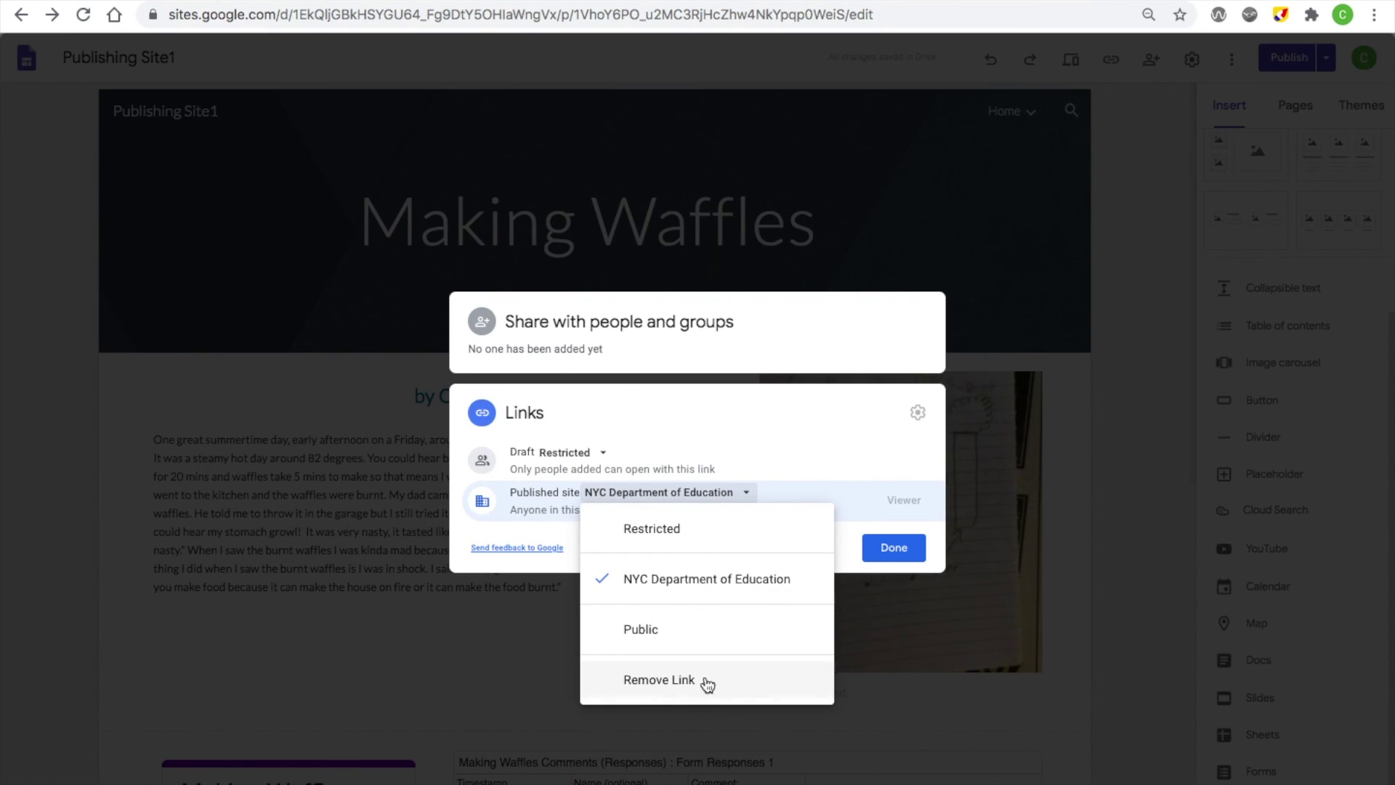
click(710, 637)
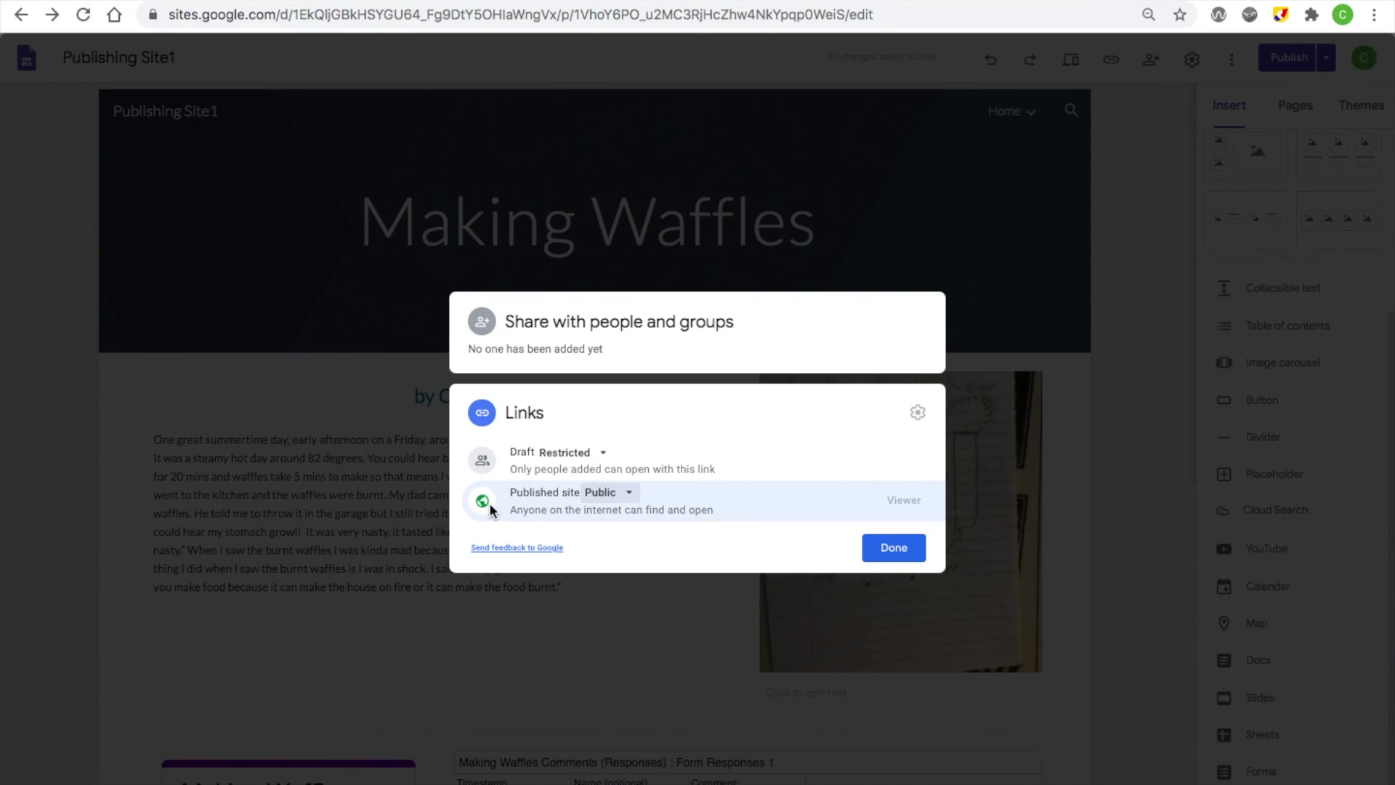
click(900, 551)
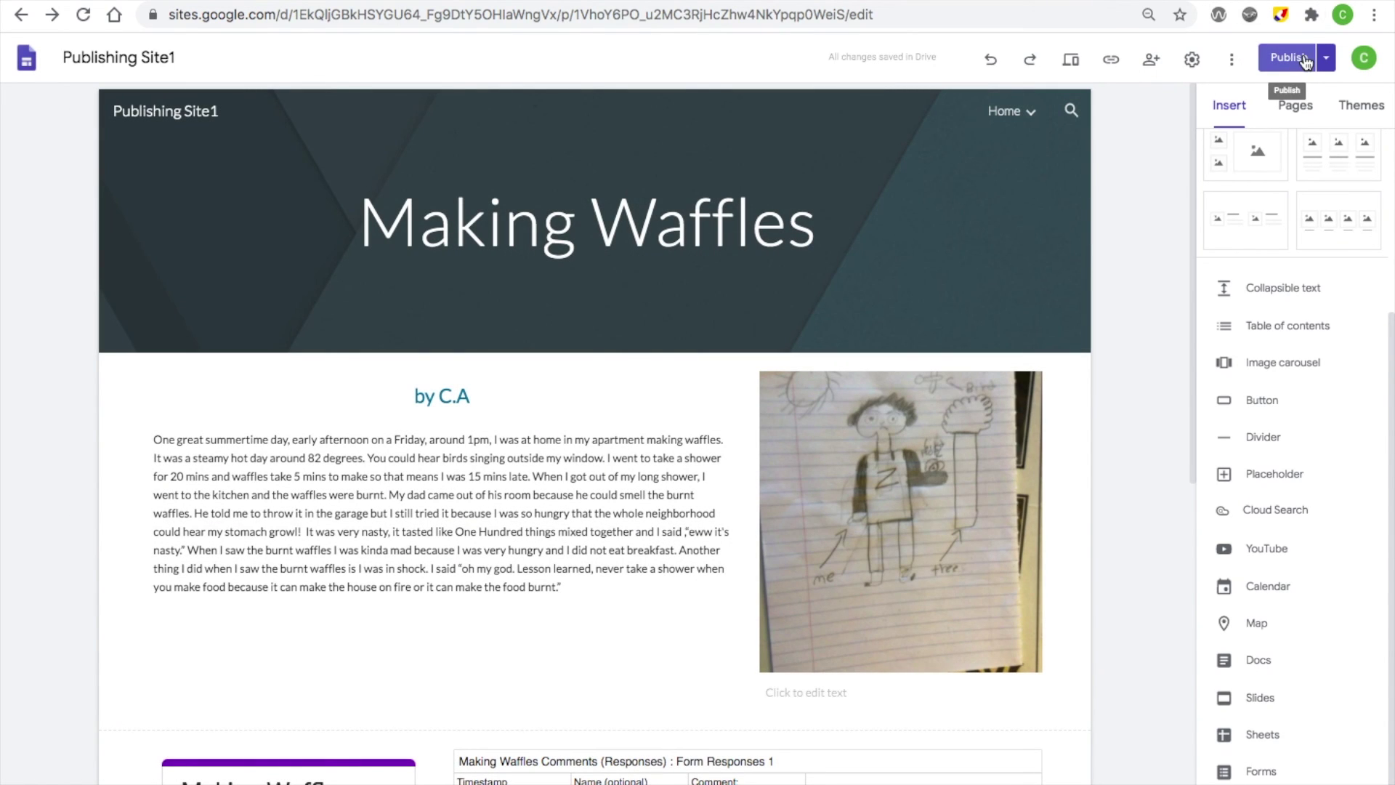
- Open the published site and look over the Making Waffles page down to the embedded form and responses sheet
click(1327, 61)
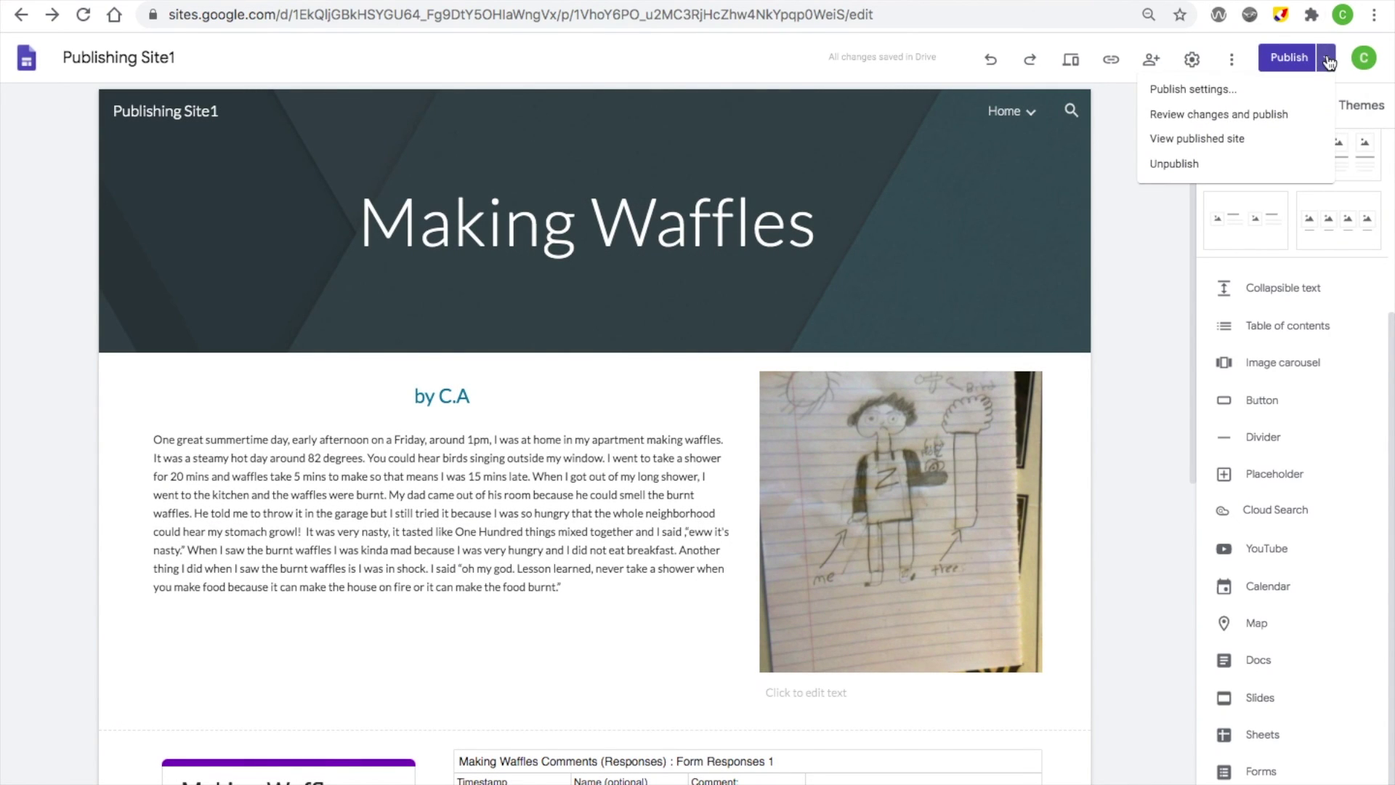
click(1293, 67)
click(1328, 58)
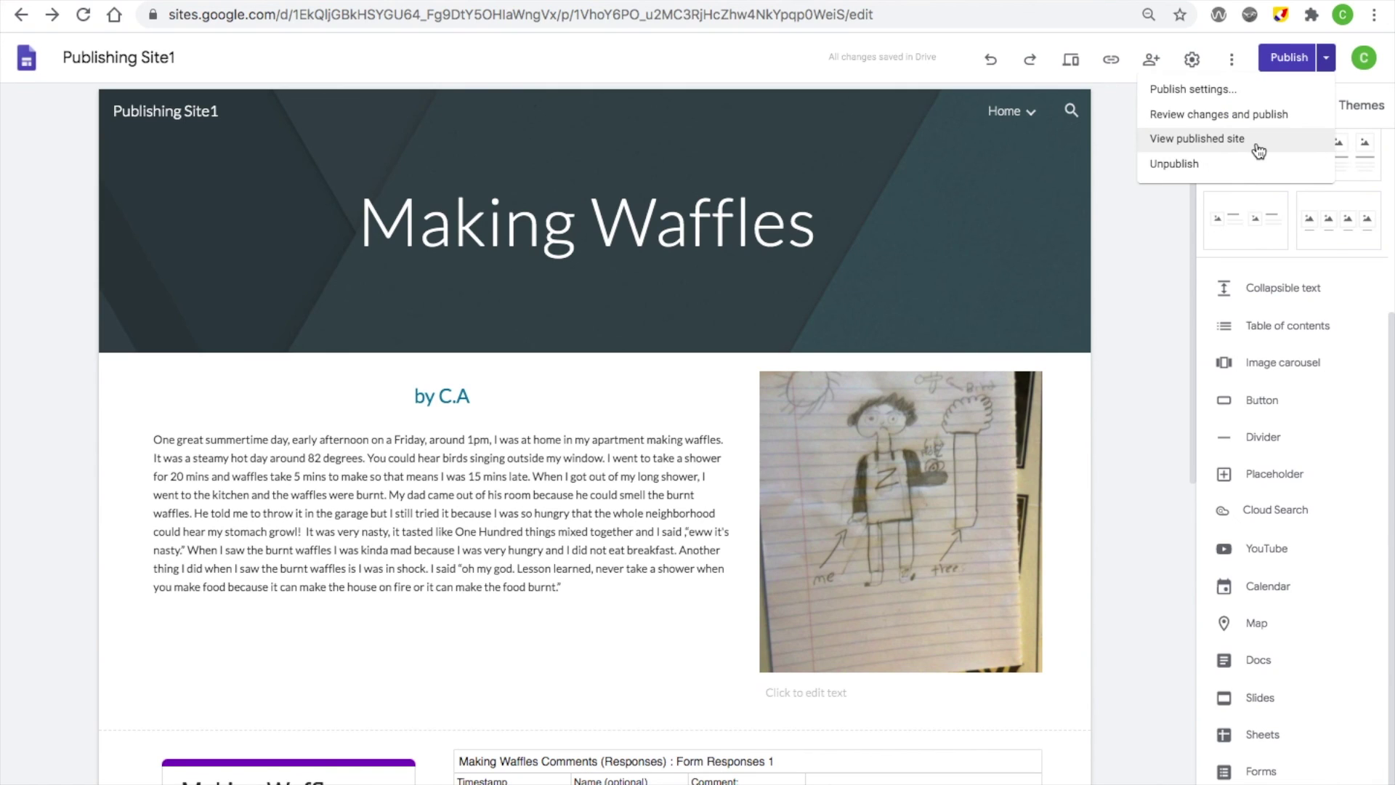
click(1259, 150)
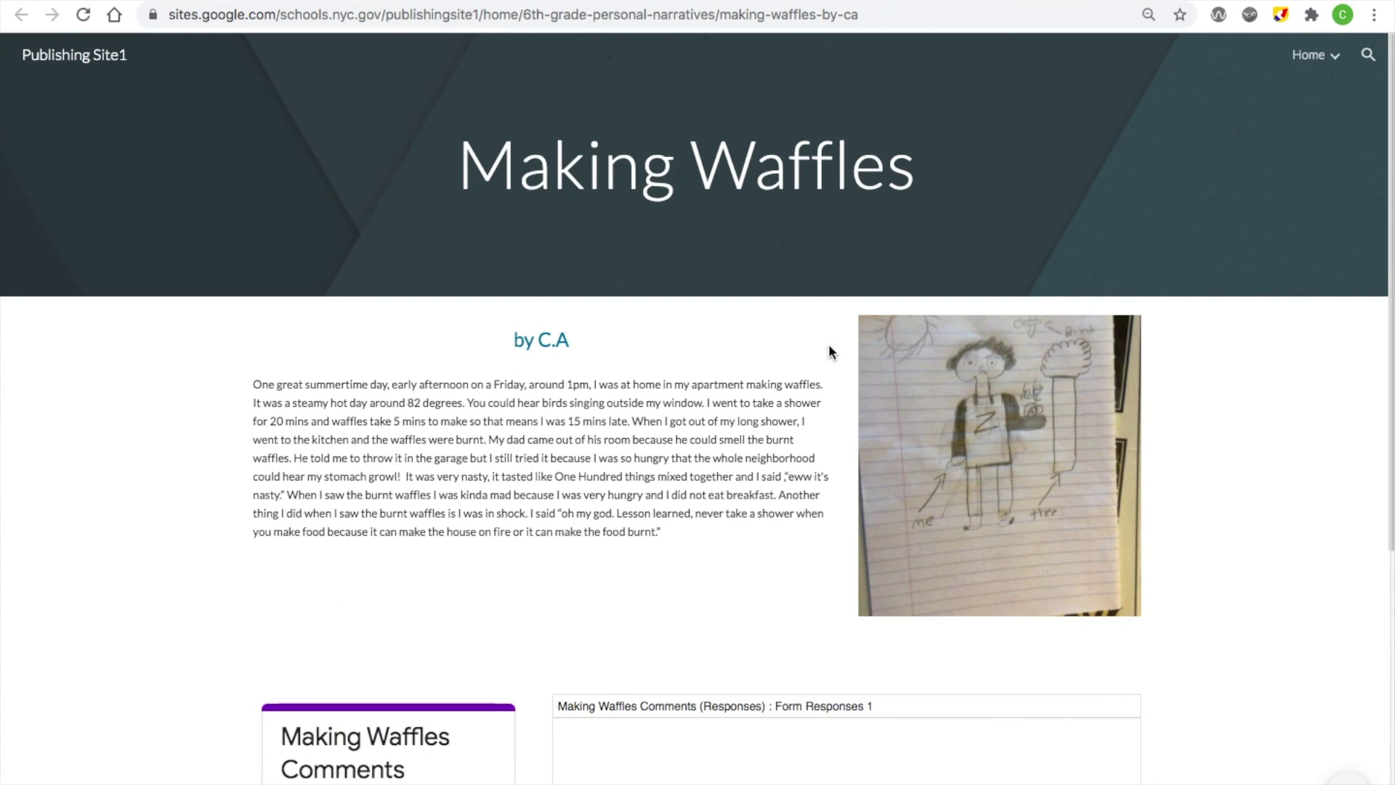
scroll(832, 352, down, 4)
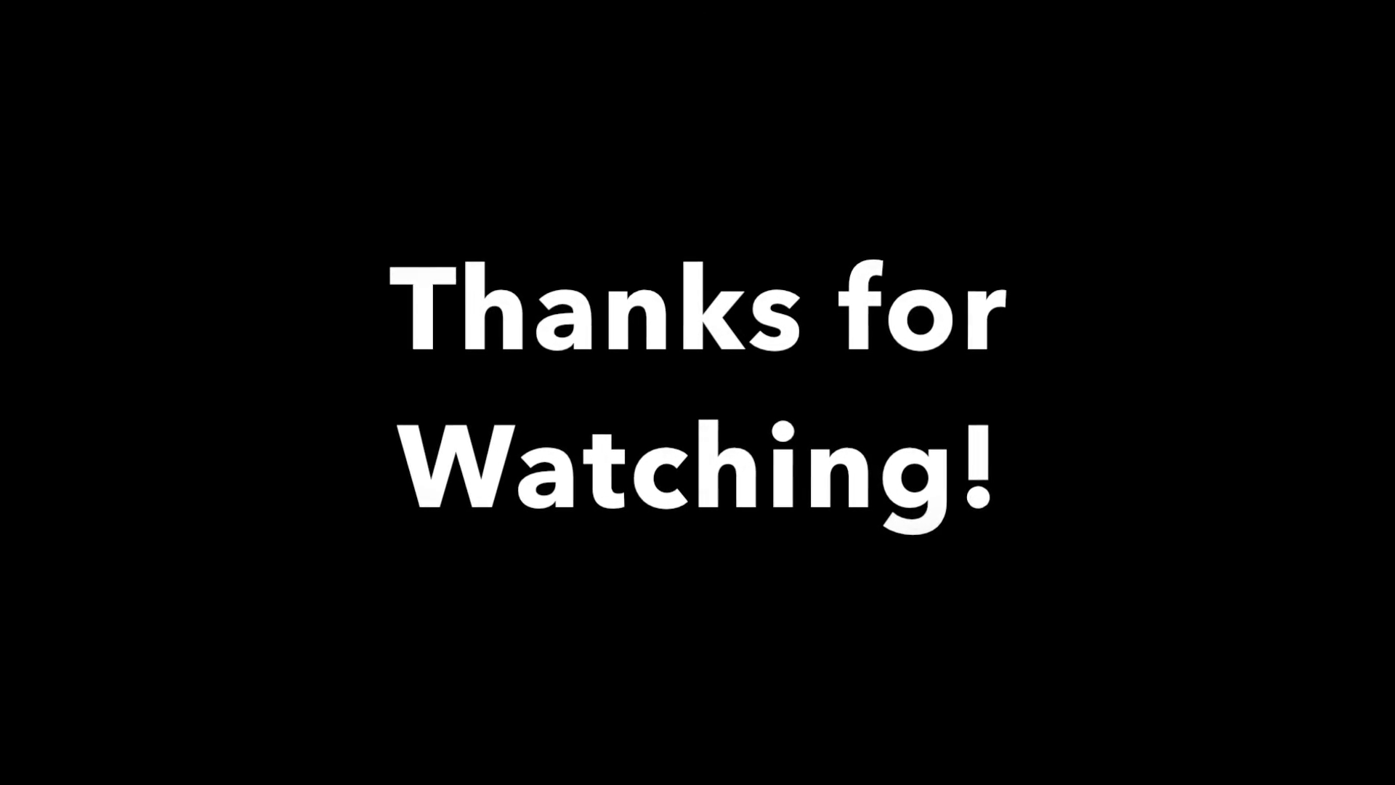